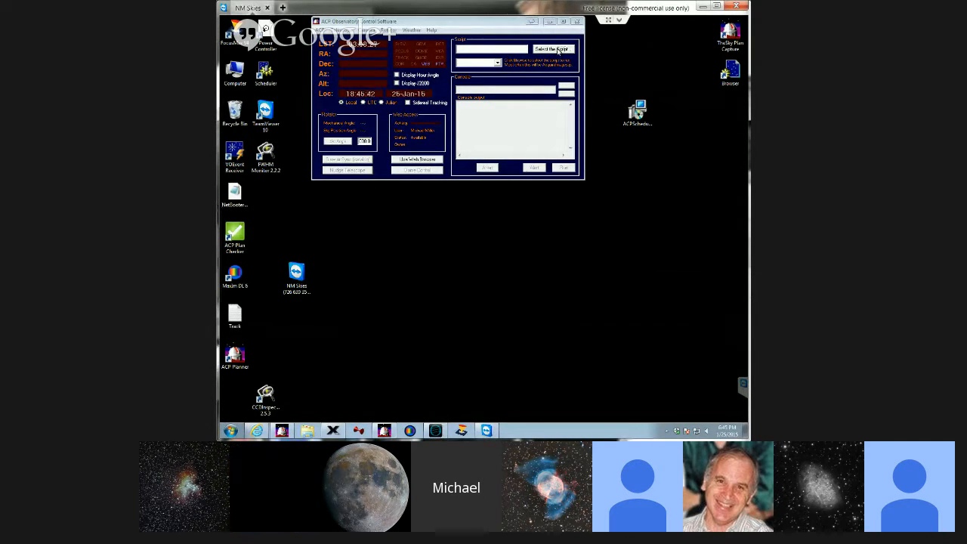
# Step: Load the StartupObs script in the ACP console and run it
pyautogui.click(556, 49)
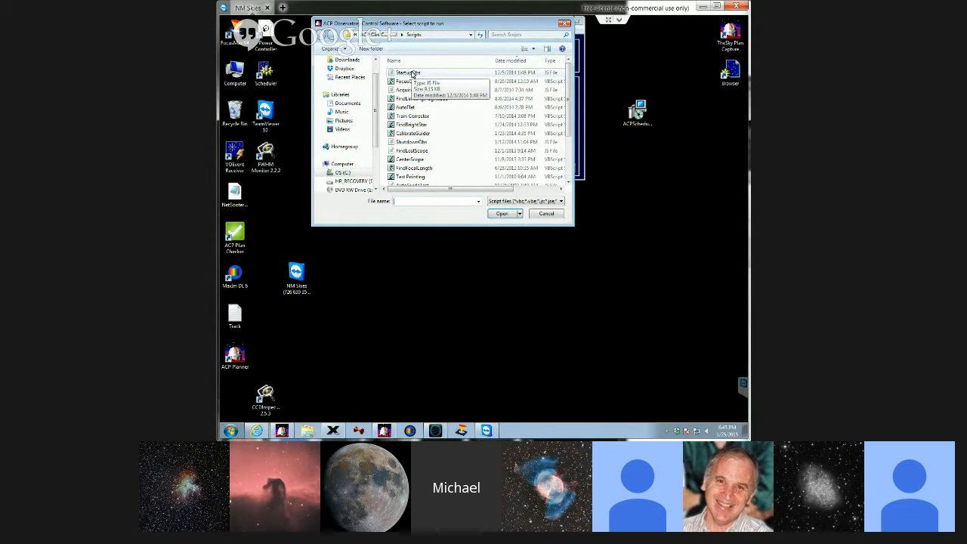
pyautogui.click(411, 73)
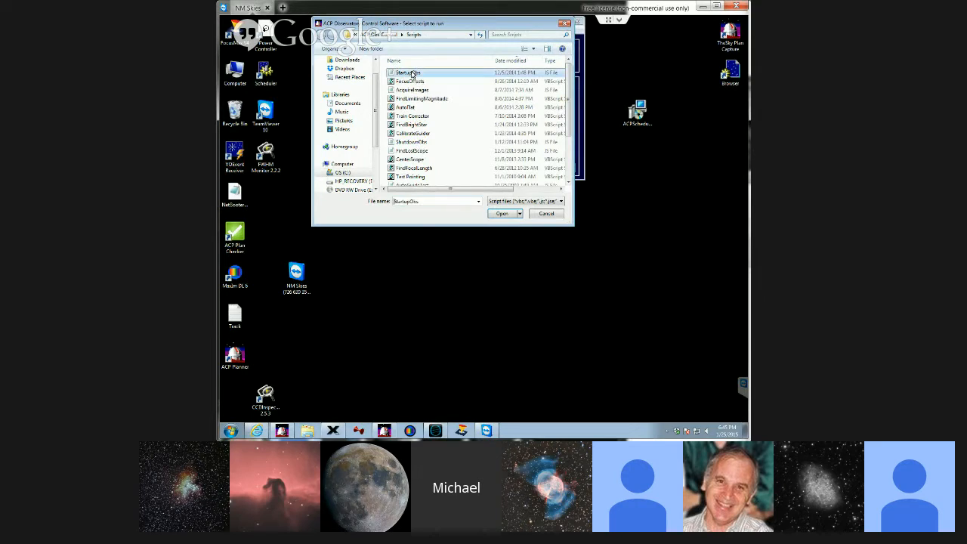
pyautogui.click(503, 214)
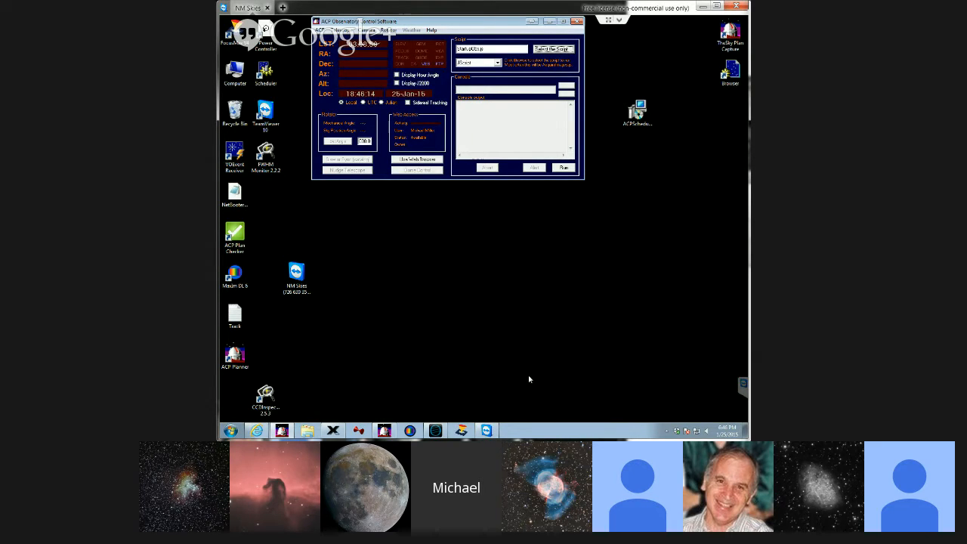
pyautogui.click(564, 168)
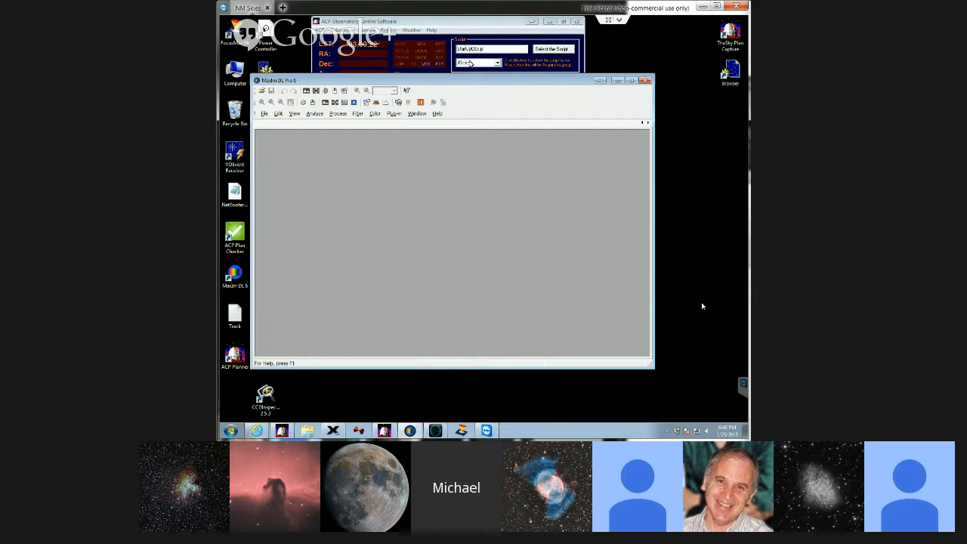
# Step: Bring the ACP console forward and check the telescope's startup status in TheSkyX
pyautogui.click(482, 21)
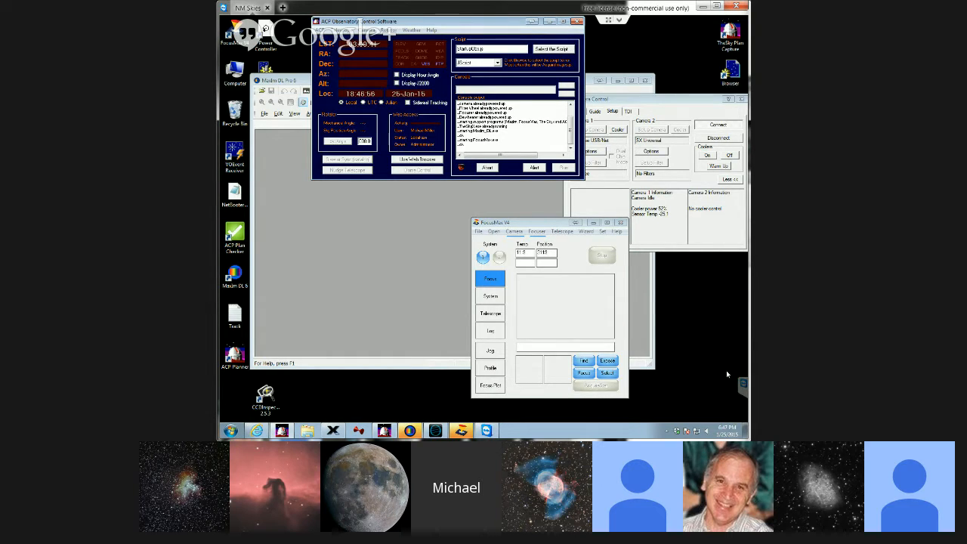
pyautogui.click(333, 431)
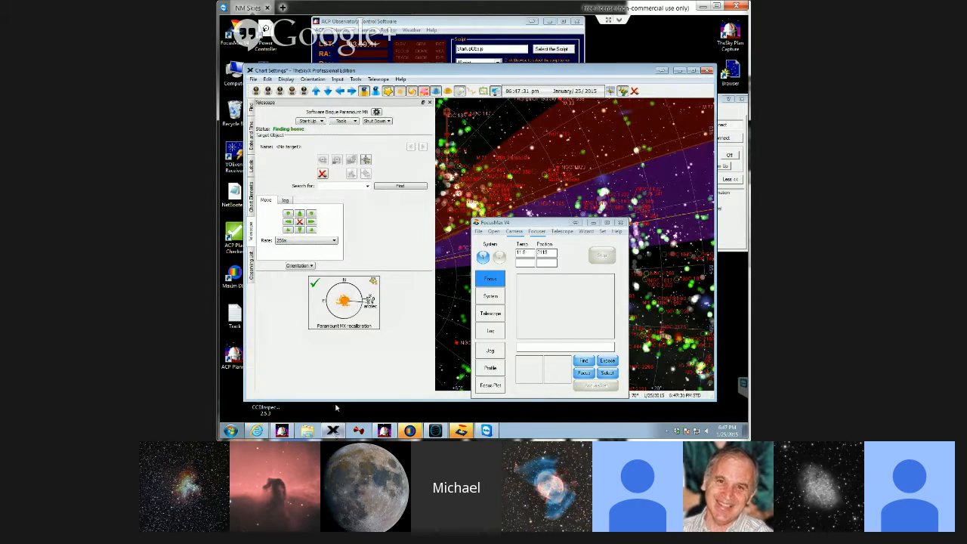
pyautogui.click(678, 70)
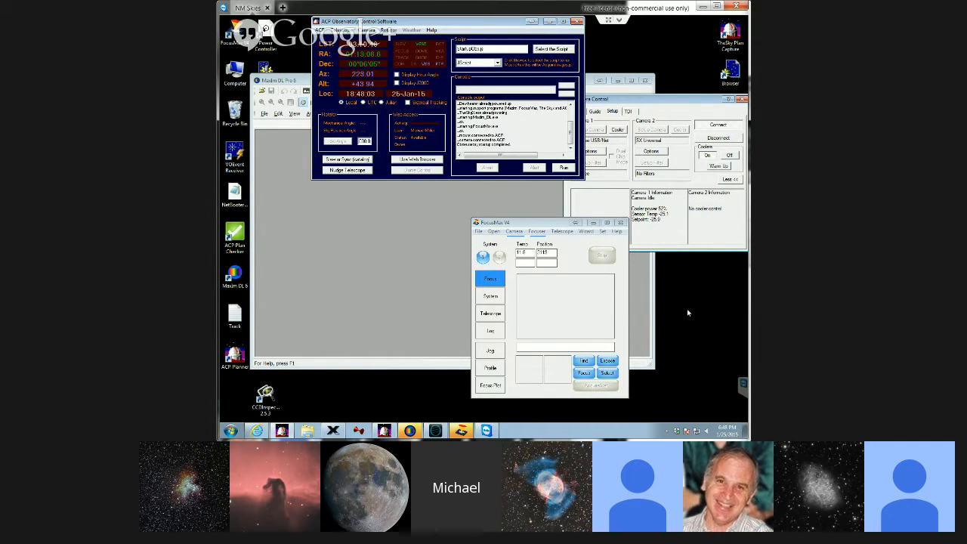
# Step: Switch to the observatory web page, clear FocusMax out of the way, and view the Multiple Objects and Color Series forms
pyautogui.click(257, 431)
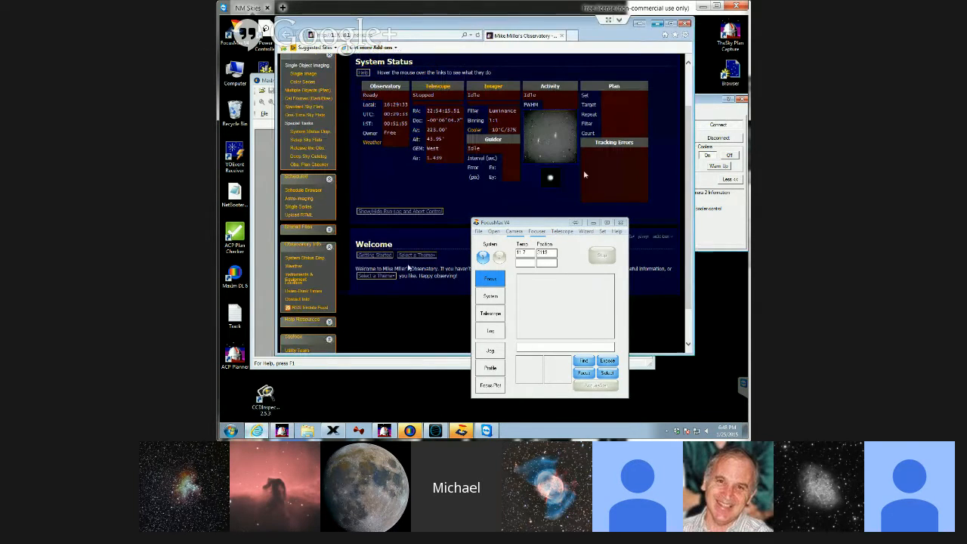
pyautogui.click(594, 224)
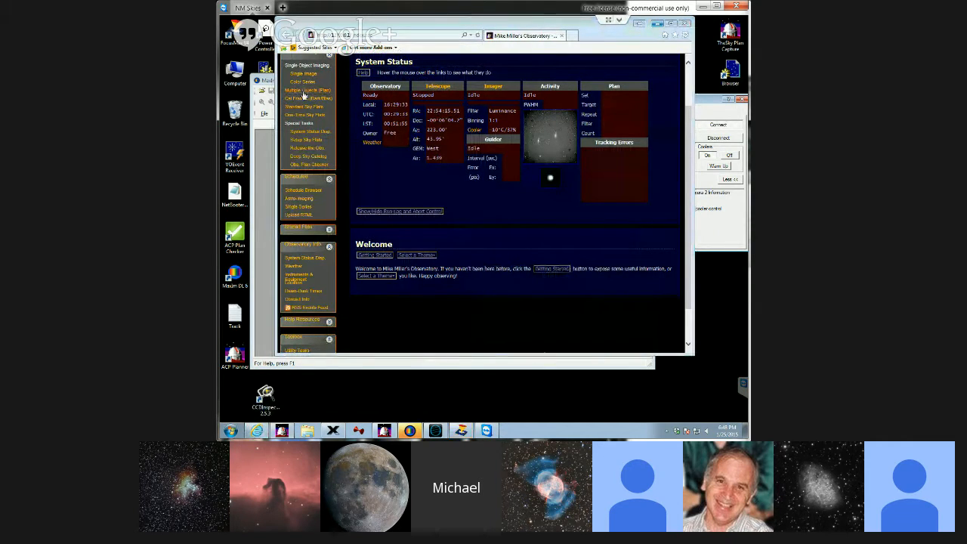
pyautogui.click(302, 90)
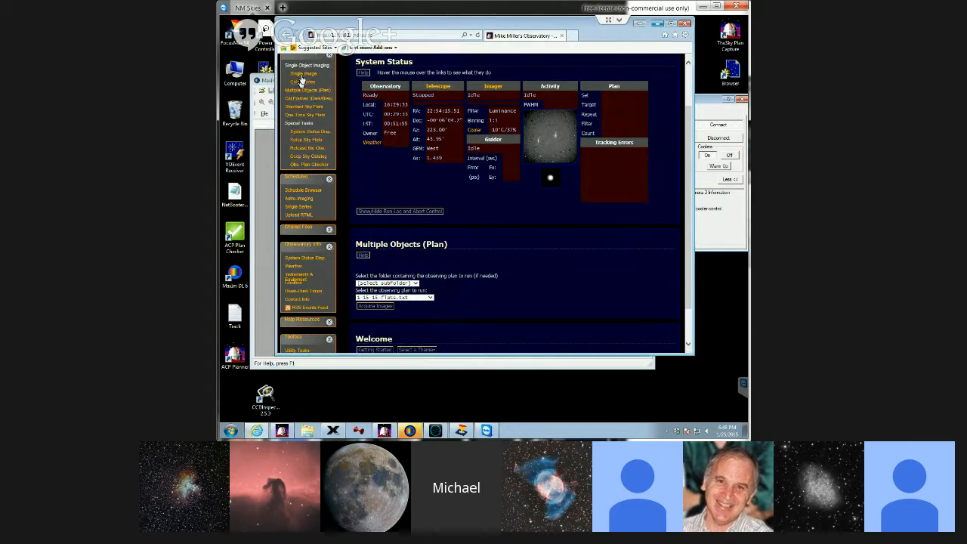
pyautogui.click(303, 83)
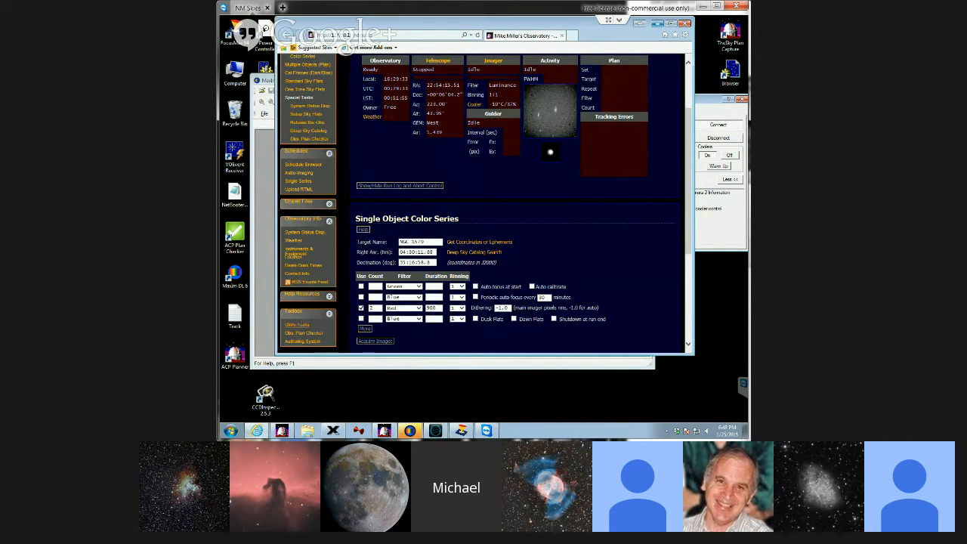
# Step: Review the Utility Tasks page and the Scheduler's current observing projects, and put the browser away
pyautogui.click(301, 324)
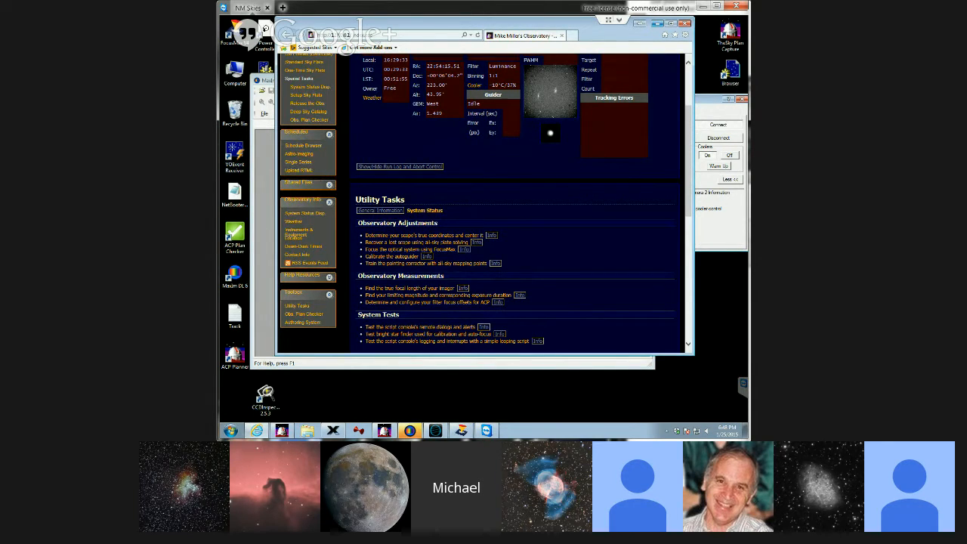
pyautogui.click(307, 148)
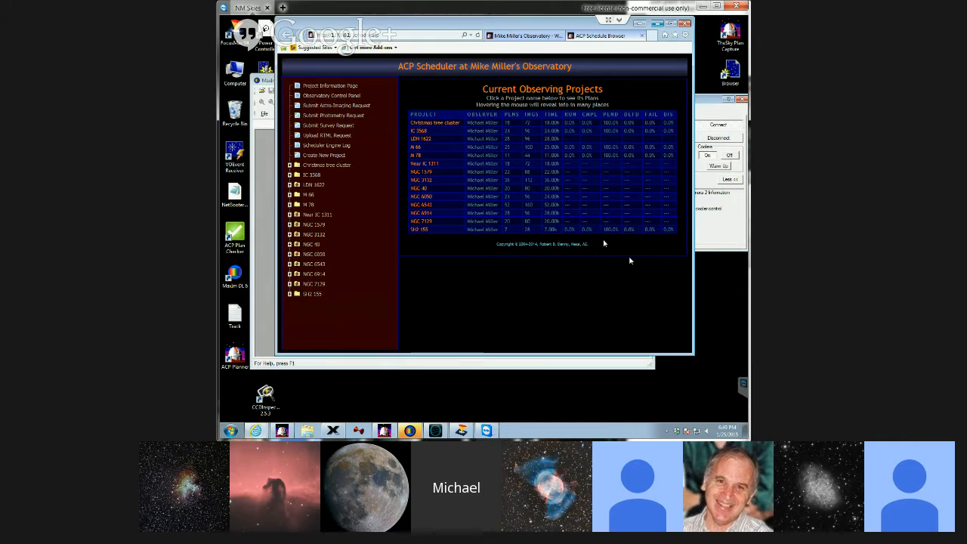
pyautogui.click(643, 37)
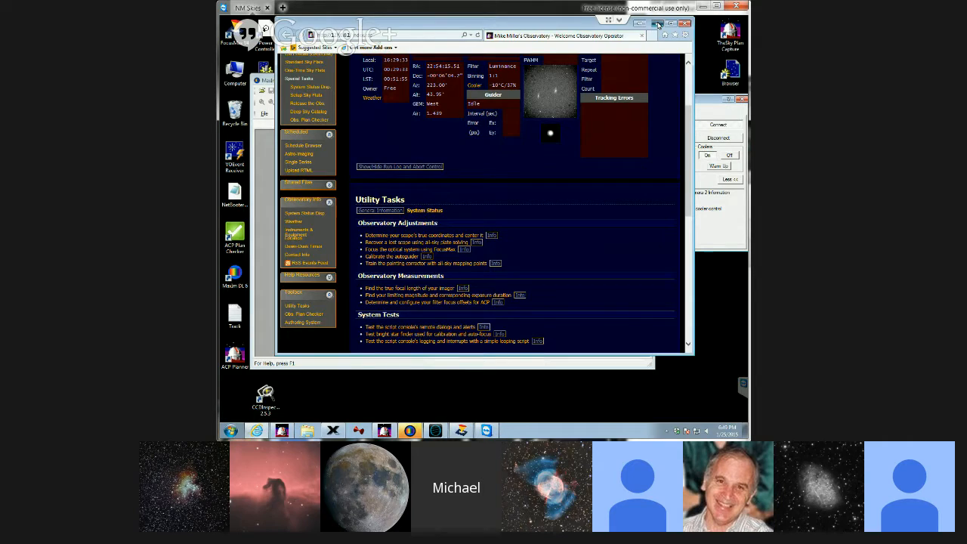
pyautogui.click(658, 24)
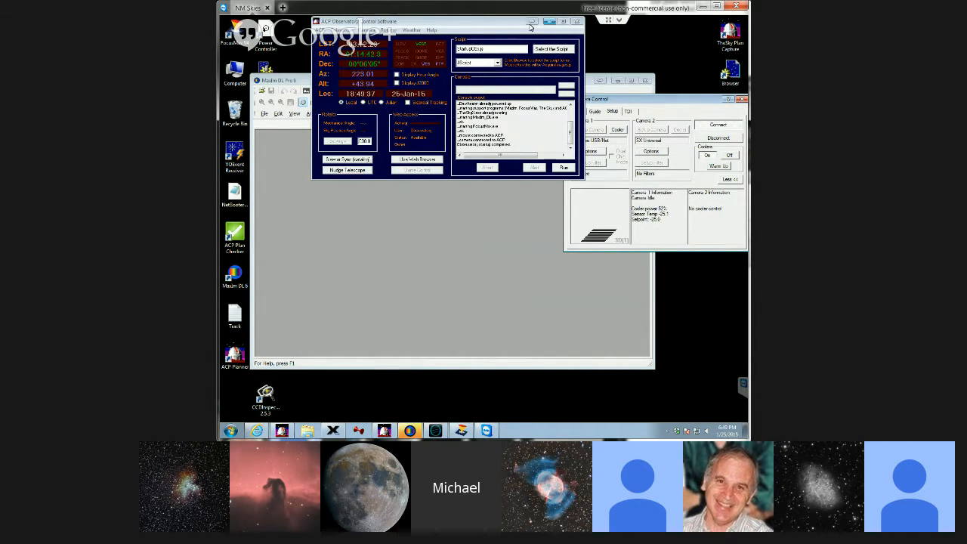
# Step: Open the ACP Planner and TheSkyX, and launch TheSky Plan Capture
pyautogui.click(384, 430)
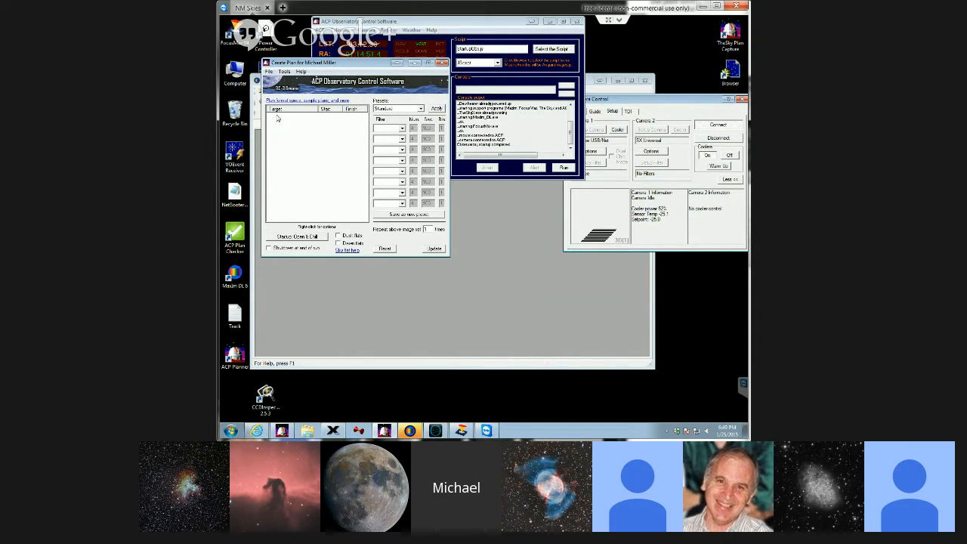
pyautogui.click(332, 430)
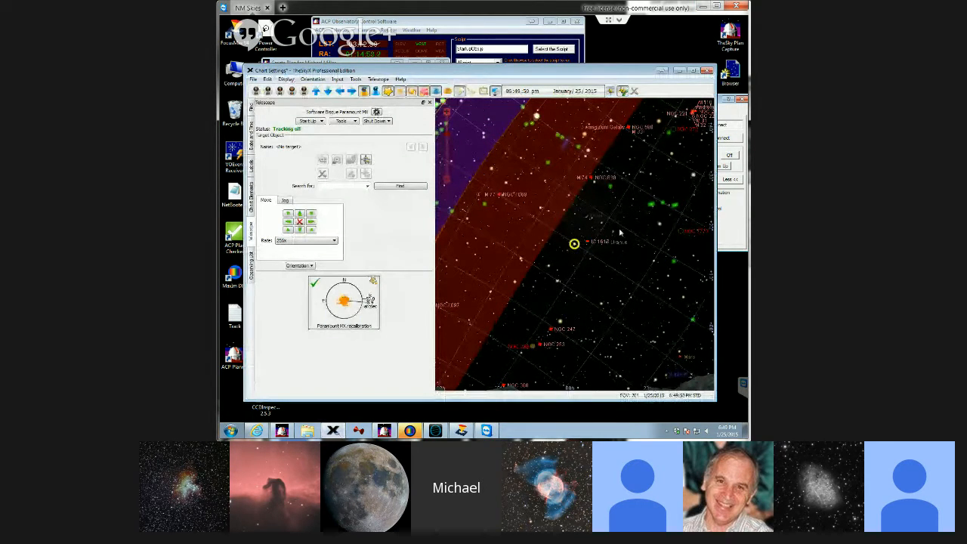
pyautogui.click(734, 43)
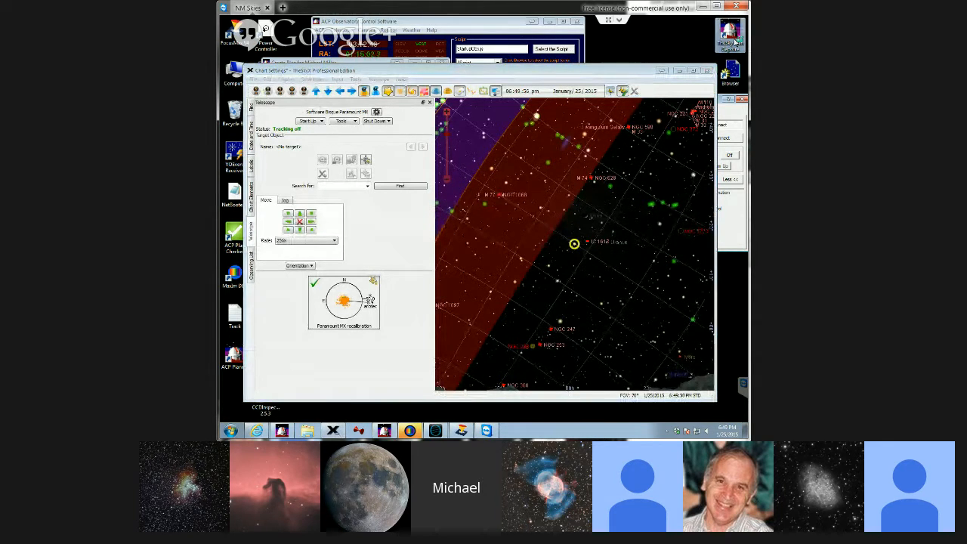
pyautogui.doubleClick(735, 43)
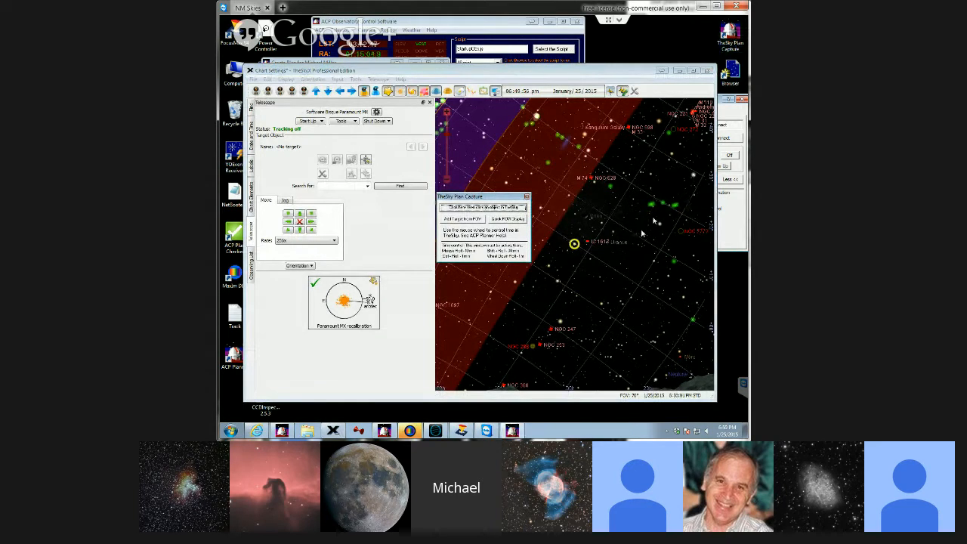
# Step: Try to capture the star HIP 3092 from the TheSkyX chart into the plan
pyautogui.click(671, 154)
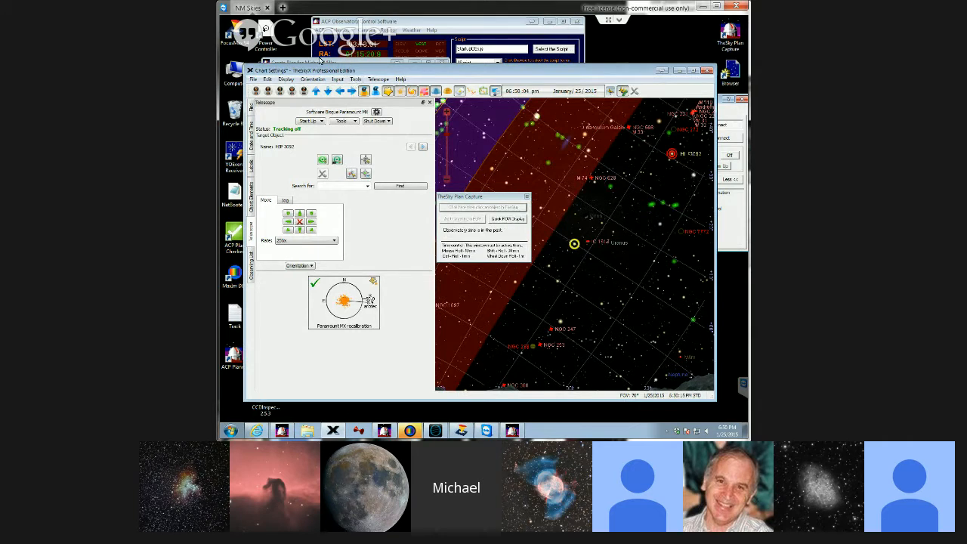
pyautogui.click(320, 61)
pyautogui.click(452, 208)
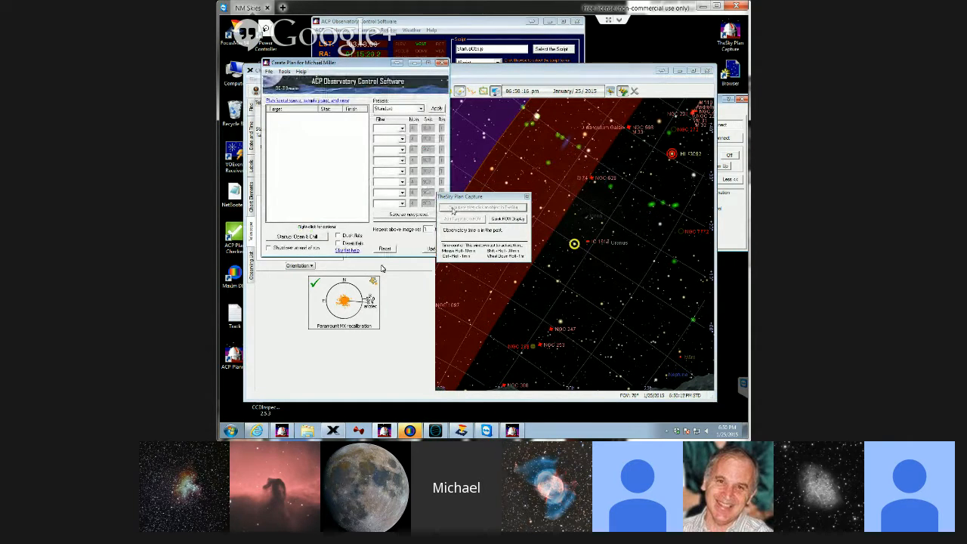
# Step: Look over the planner's save and import options, and close TheSky Plan Capture
pyautogui.click(268, 72)
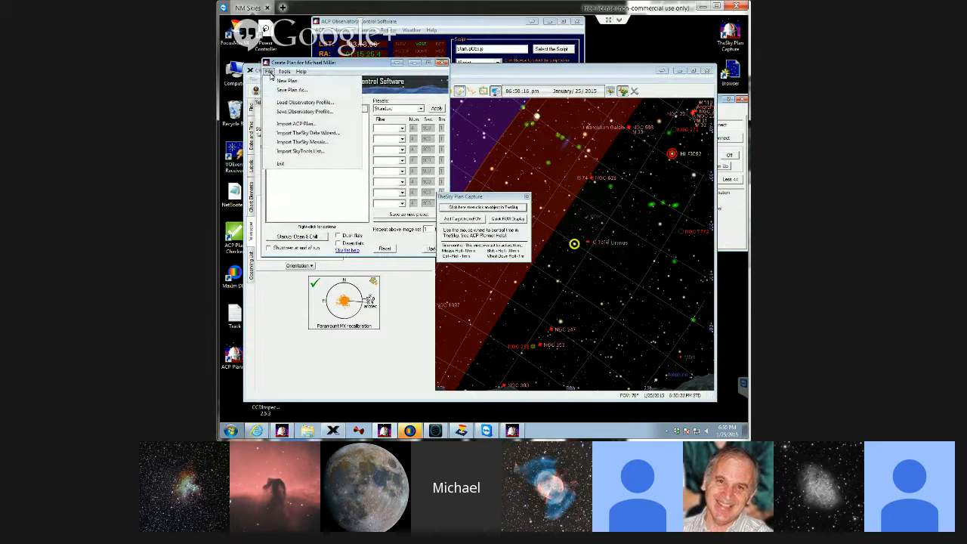
pyautogui.click(320, 193)
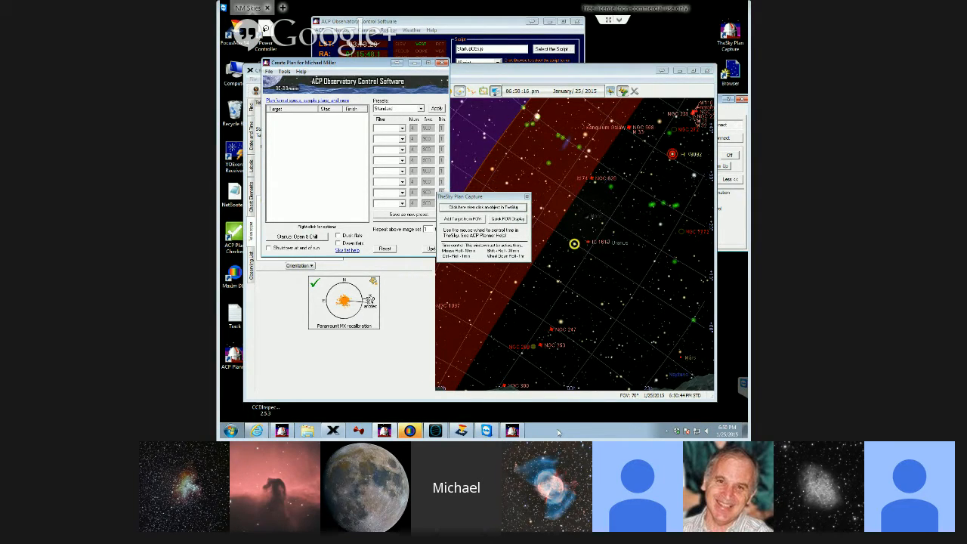
pyautogui.click(526, 197)
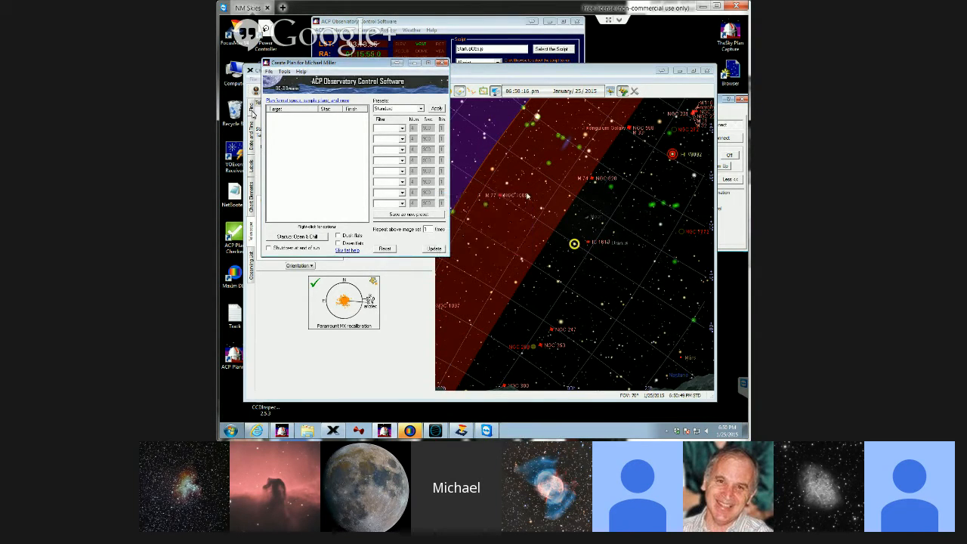
# Step: Add M 31 to the plan as a new target using the deep sky catalog lookup
pyautogui.rightClick(290, 122)
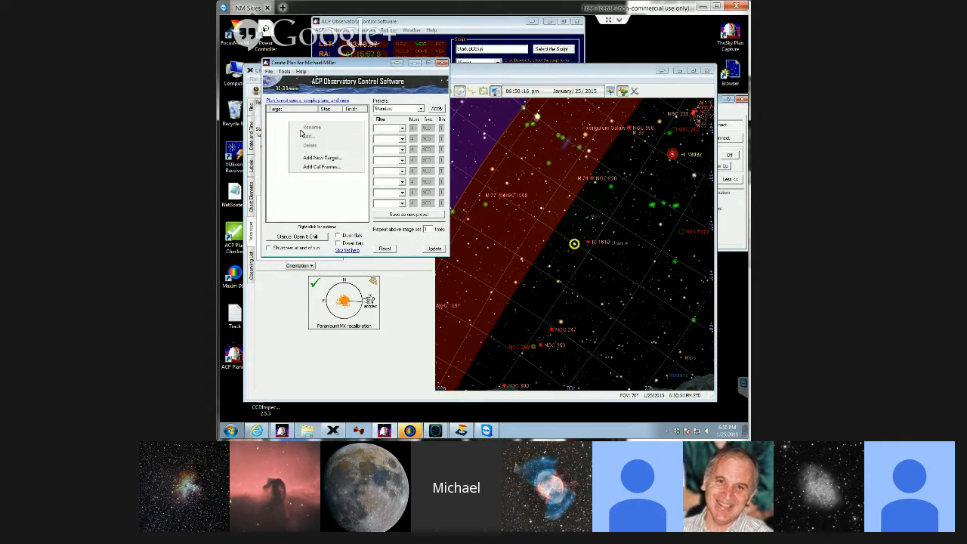
pyautogui.click(314, 158)
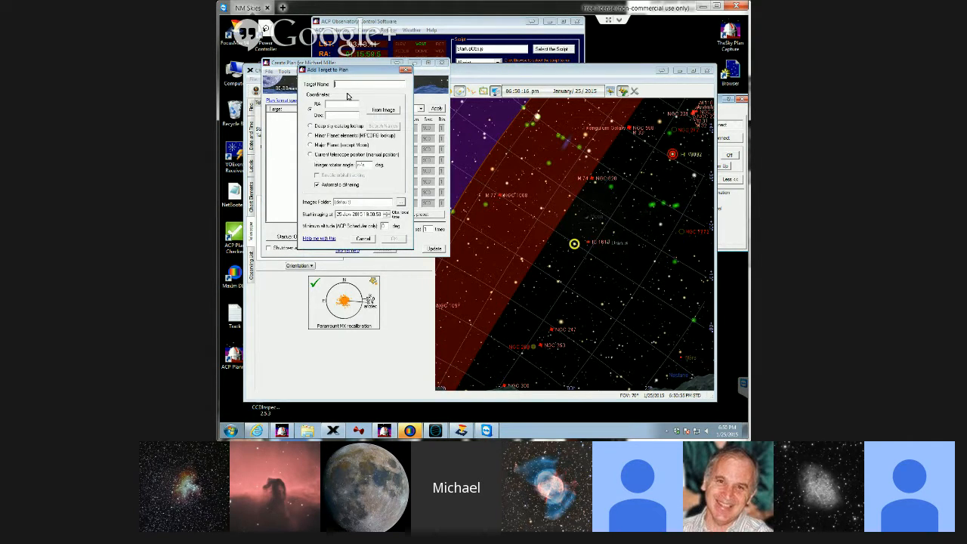
pyautogui.write('M 27')
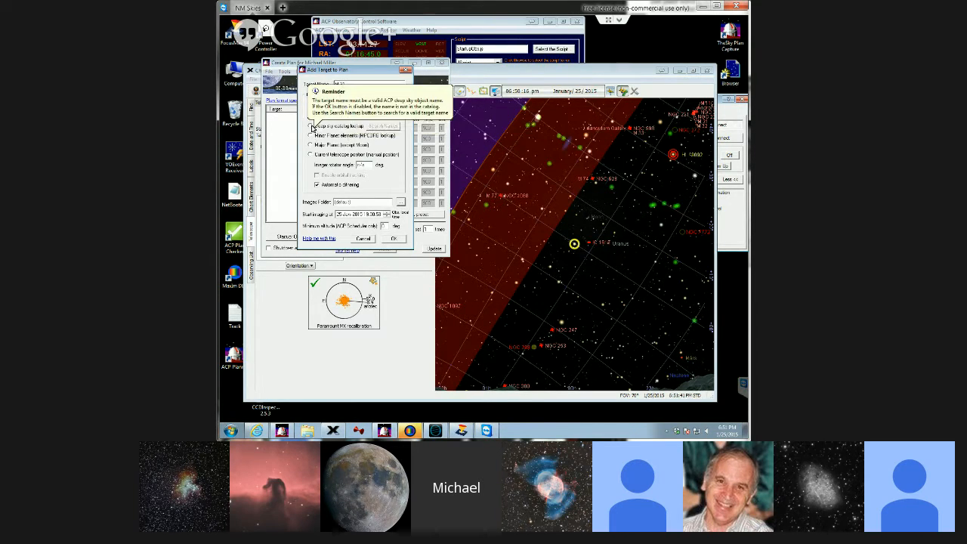
pyautogui.click(383, 126)
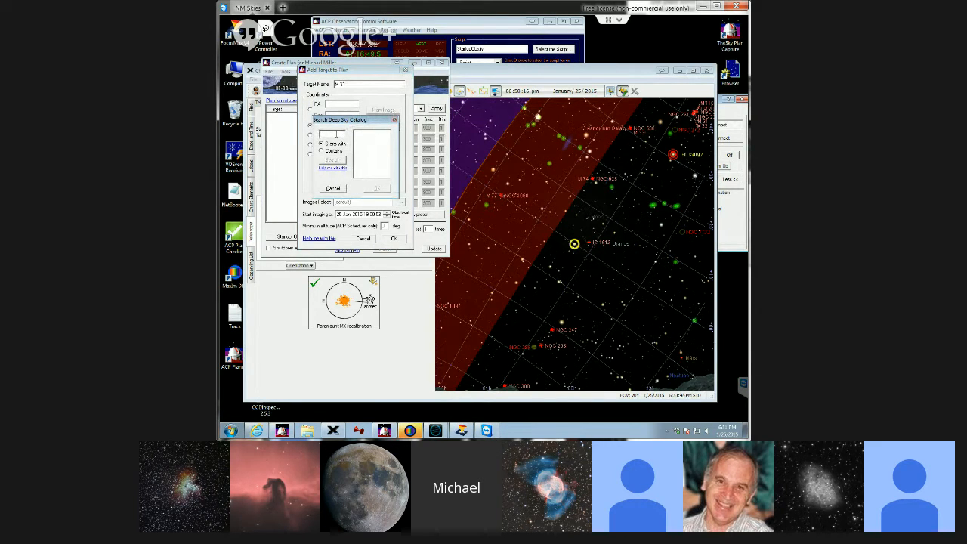
pyautogui.write('M 31')
pyautogui.click(329, 161)
pyautogui.click(378, 189)
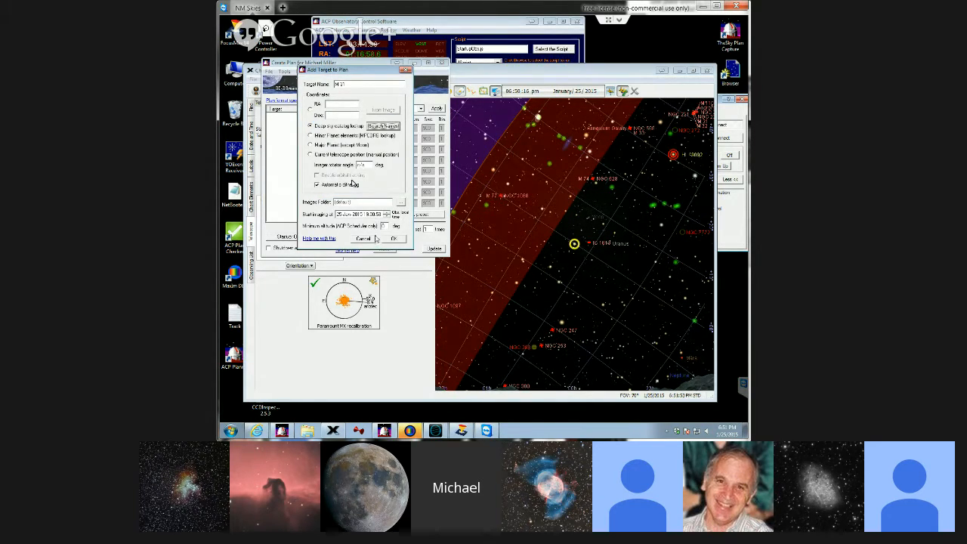
pyautogui.moveTo(373, 217)
pyautogui.click(394, 239)
pyautogui.click(542, 253)
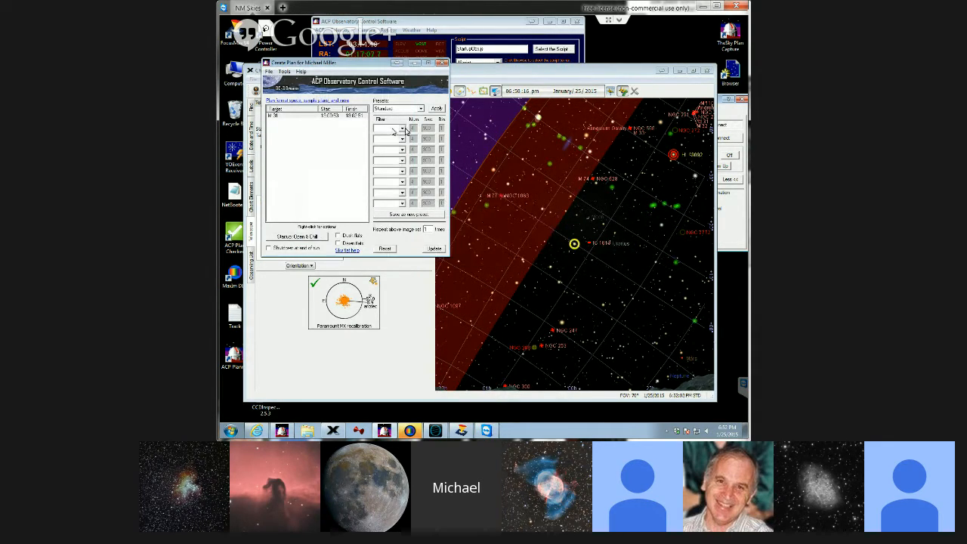
# Step: Apply the Standard preset and set the Red, Green, Blue and Luminance exposures to 300 seconds each
pyautogui.click(437, 109)
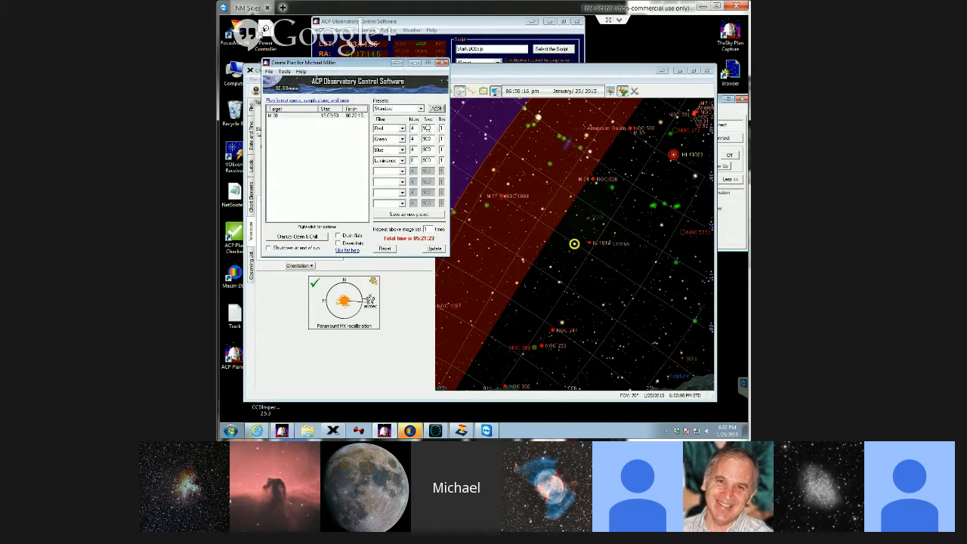
pyautogui.doubleClick(427, 127)
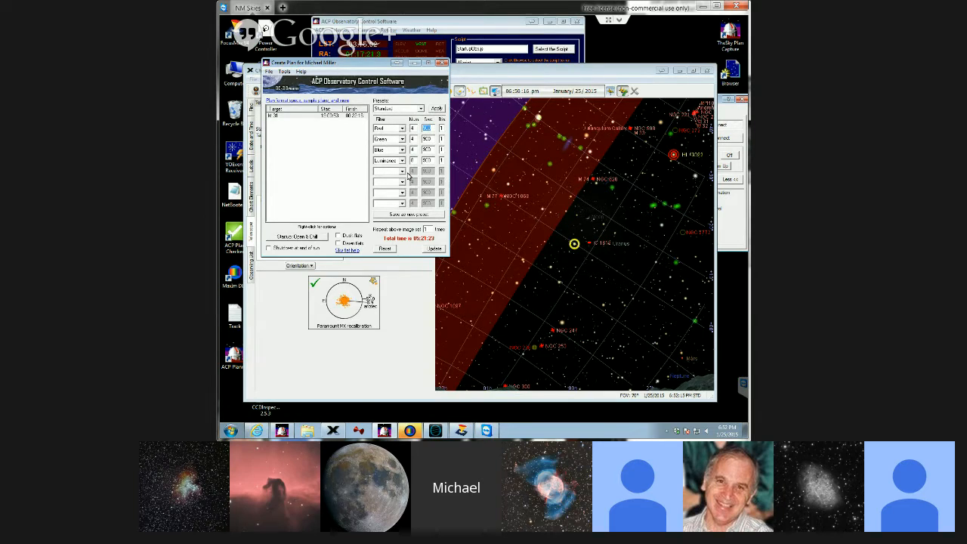
pyautogui.write('300')
pyautogui.doubleClick(425, 139)
pyautogui.doubleClick(426, 149)
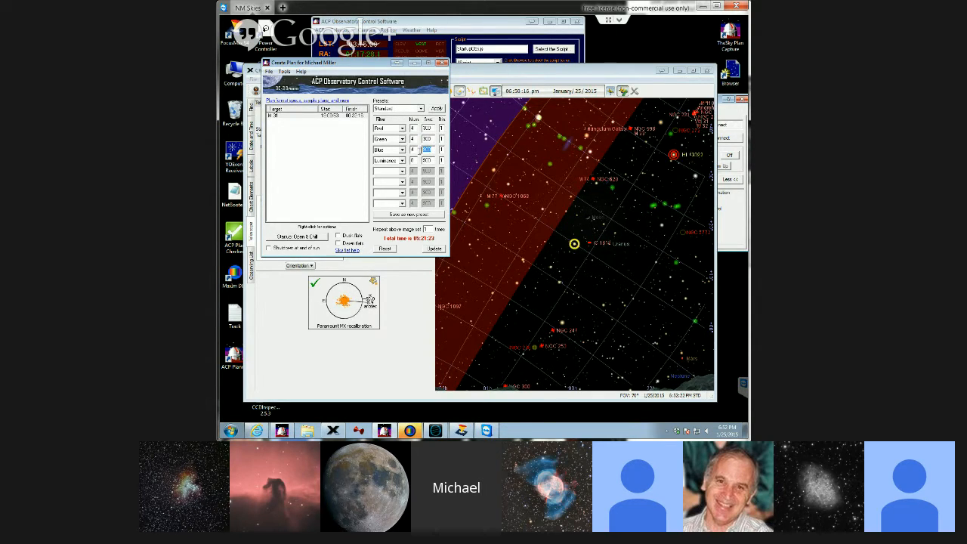
pyautogui.doubleClick(427, 161)
pyautogui.write('30')
# Step: Decline discarding the unsaved image set changes for M 31 and update the target with its new exposures
pyautogui.click(290, 130)
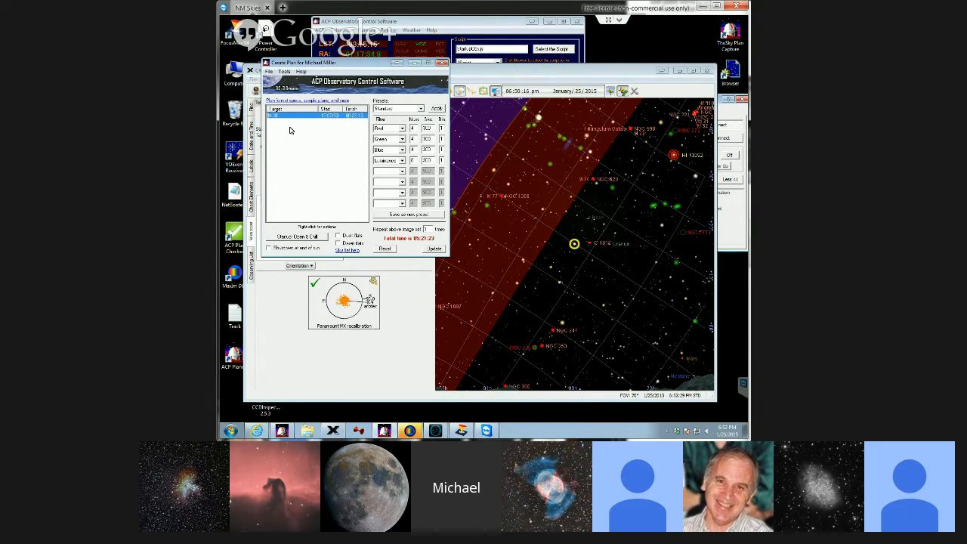
pyautogui.rightClick(294, 127)
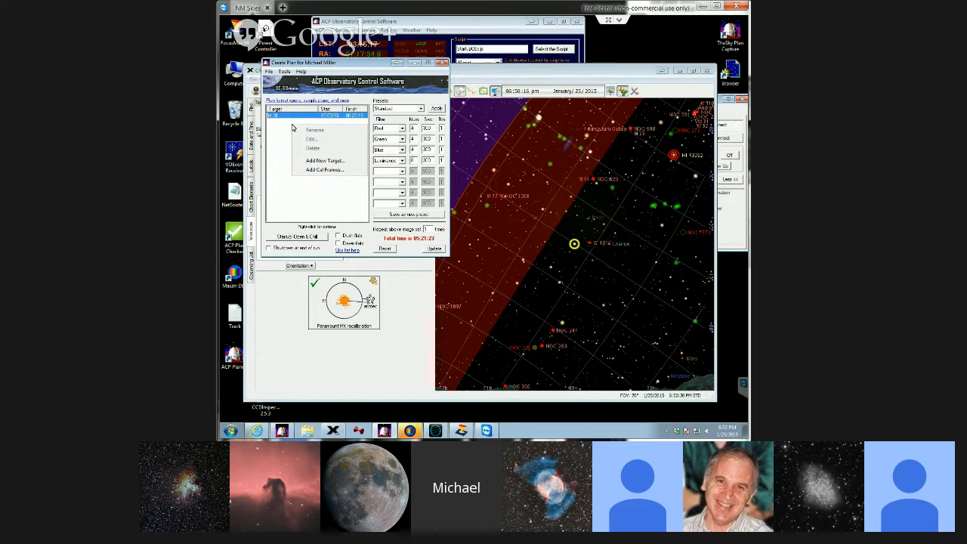
pyautogui.click(319, 162)
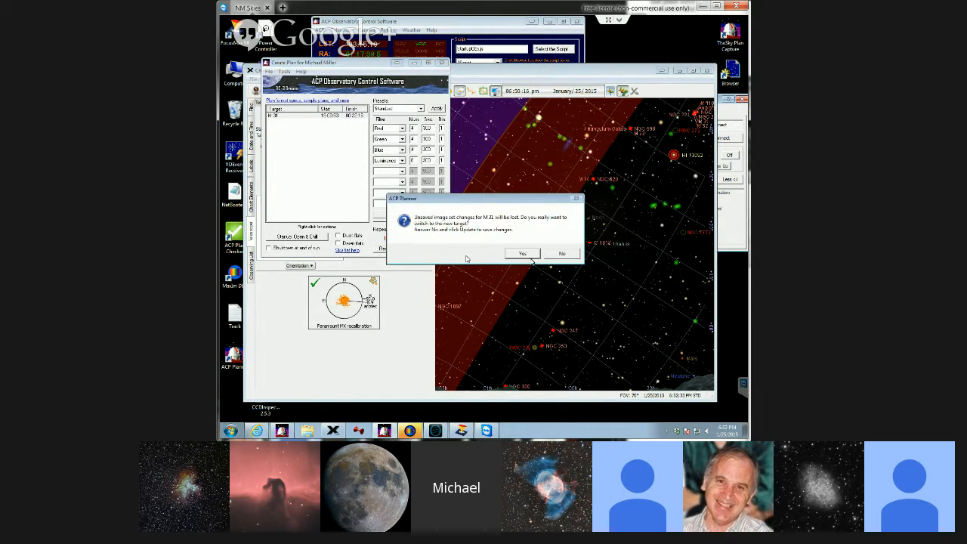
pyautogui.click(571, 254)
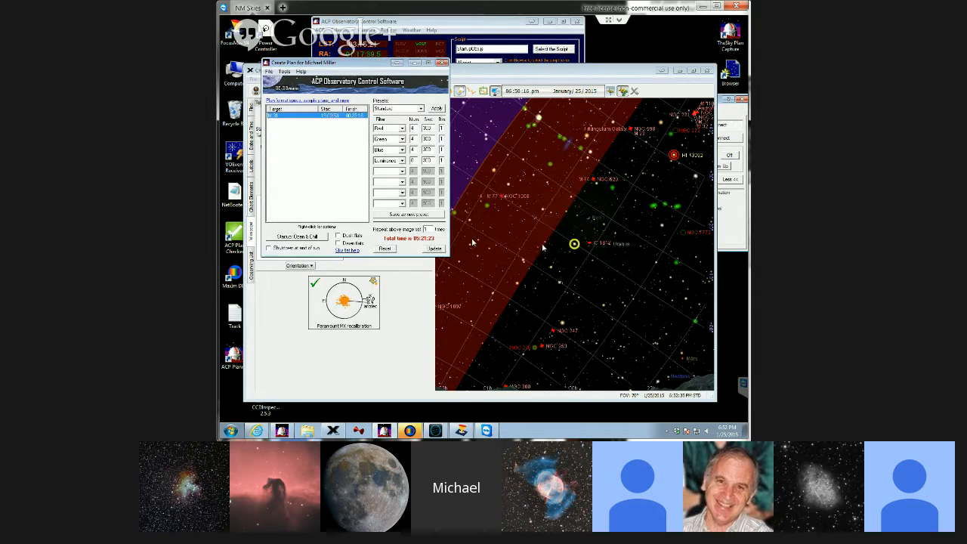
pyautogui.click(436, 250)
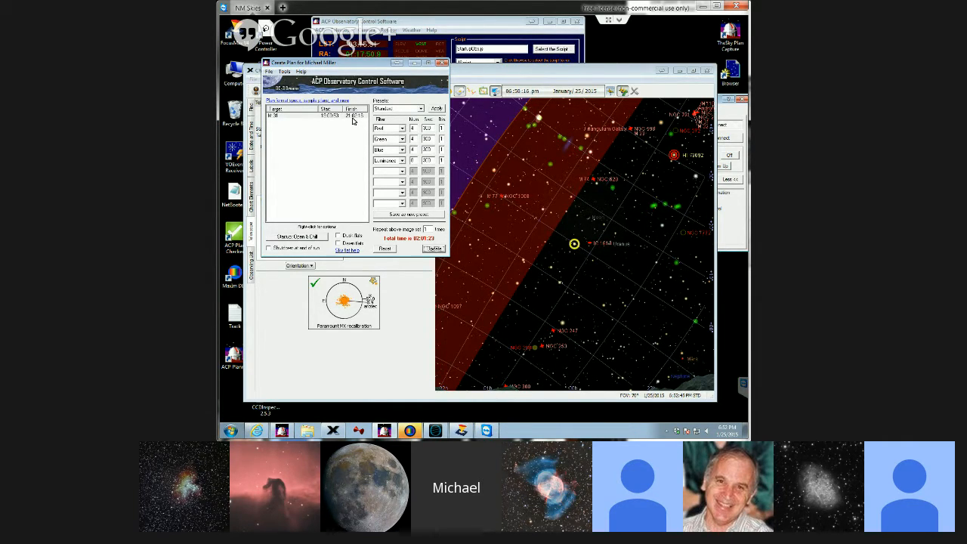
# Step: Add target M 78 using coordinates from a plate-solved image in Dropbox's NM Skies images M 78 folder, and apply the Standard preset
pyautogui.rightClick(318, 116)
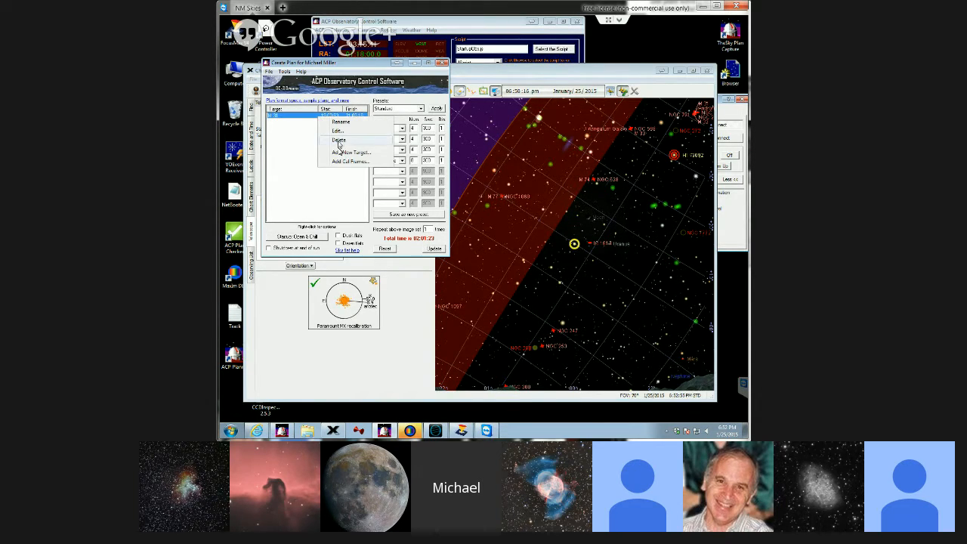
pyautogui.click(349, 152)
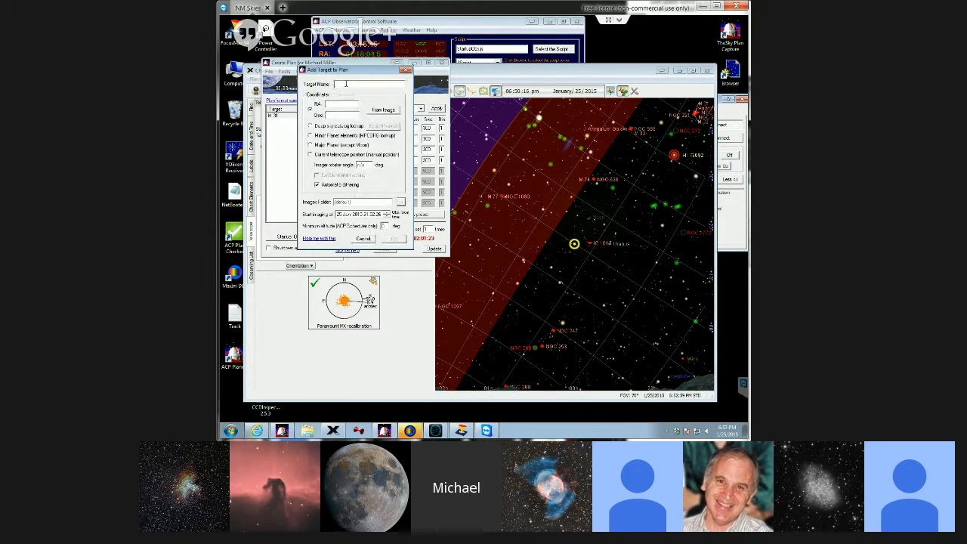
pyautogui.write('M 76')
pyautogui.click(385, 111)
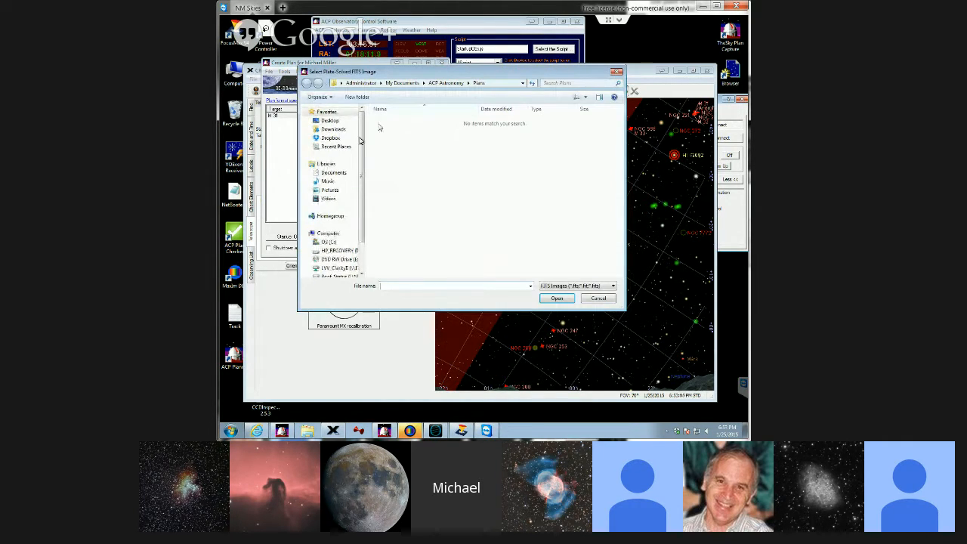
pyautogui.click(330, 139)
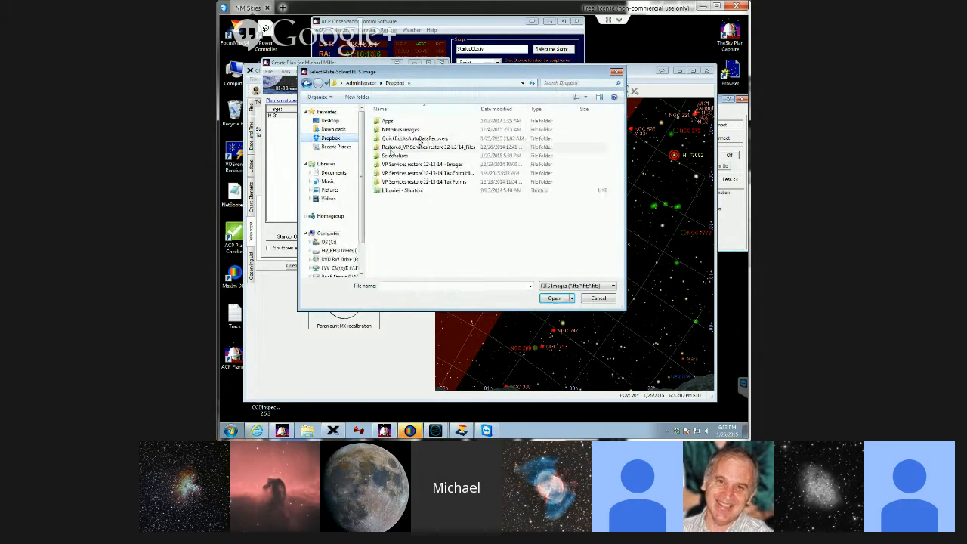
pyautogui.doubleClick(415, 134)
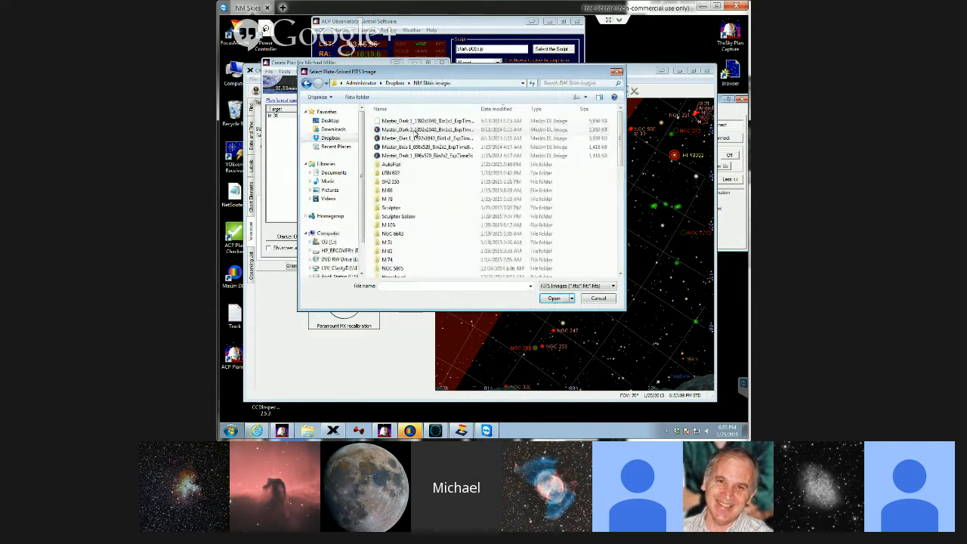
pyautogui.doubleClick(388, 190)
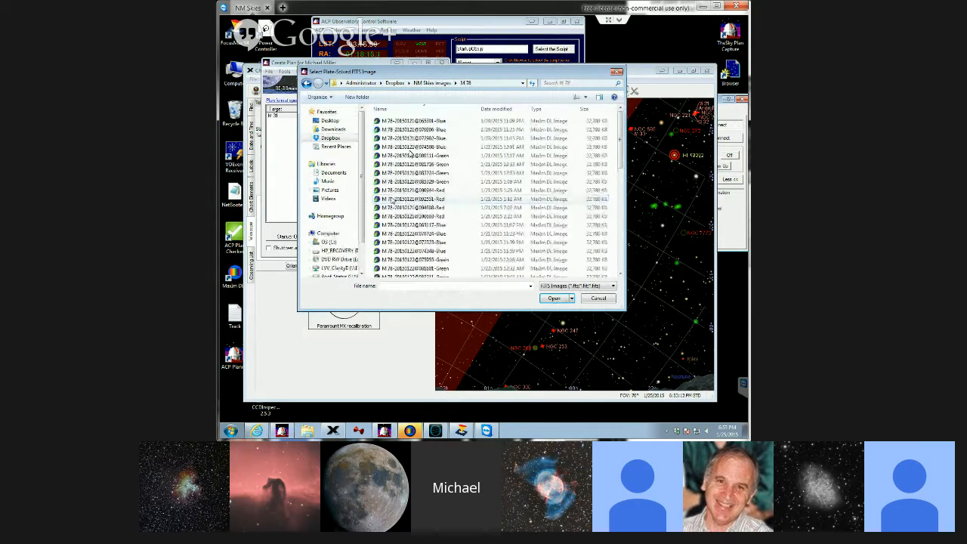
pyautogui.doubleClick(411, 154)
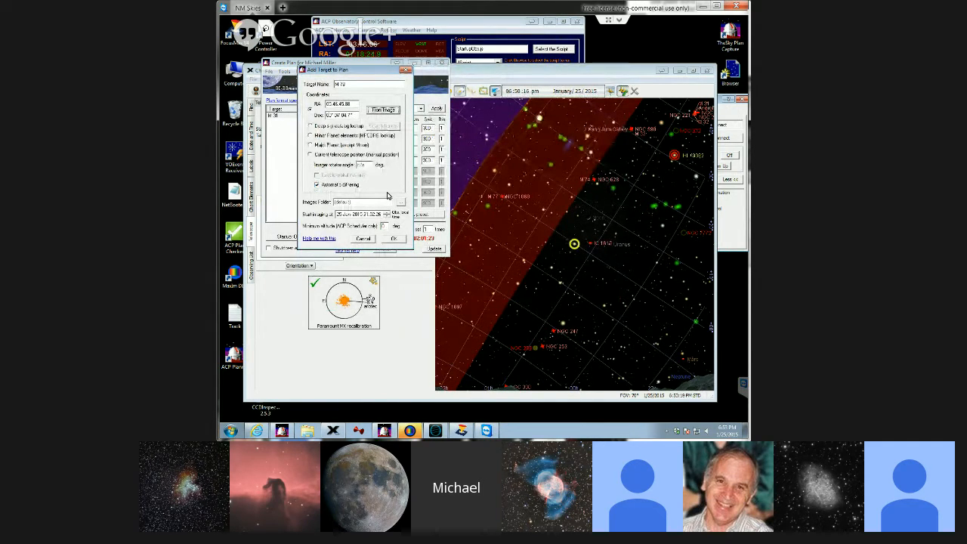
pyautogui.click(395, 239)
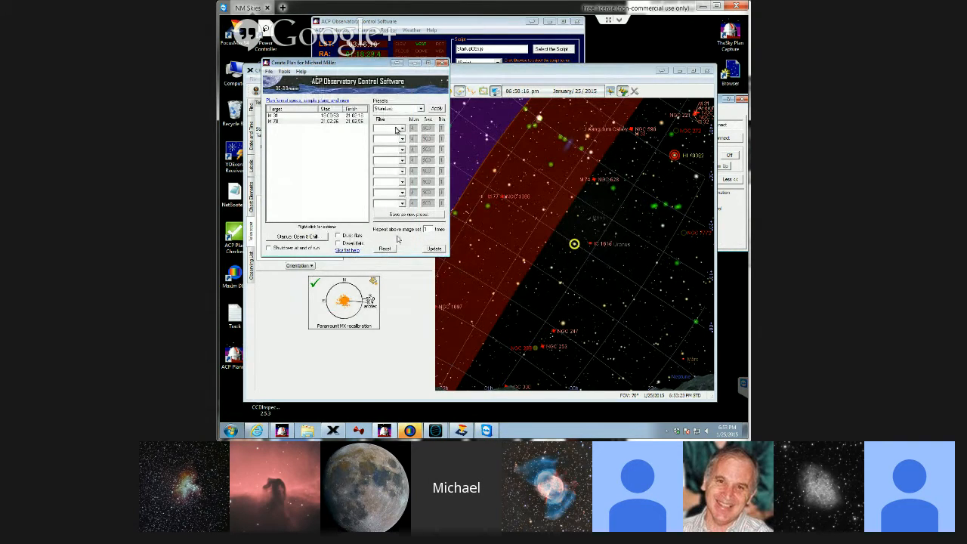
pyautogui.click(437, 109)
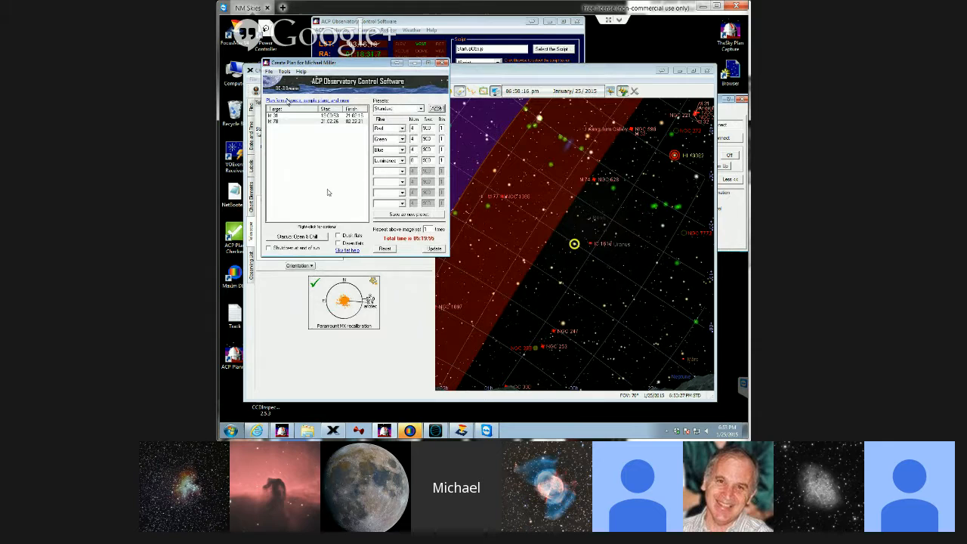
# Step: Save the plan as 1-25-15 without comments, and start it in ACP with the observatory marked ready for imaging
pyautogui.click(269, 71)
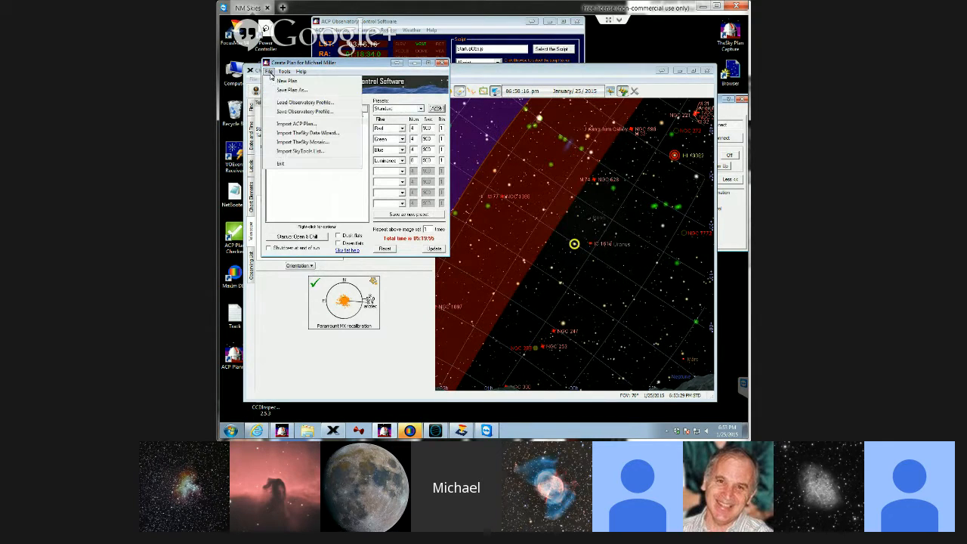
pyautogui.click(282, 91)
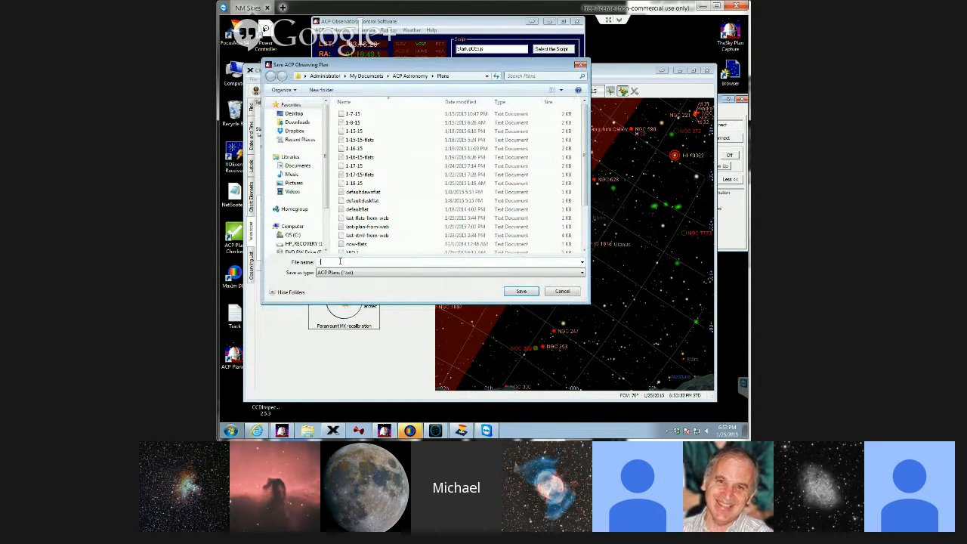
pyautogui.write('1-25-15')
pyautogui.click(527, 292)
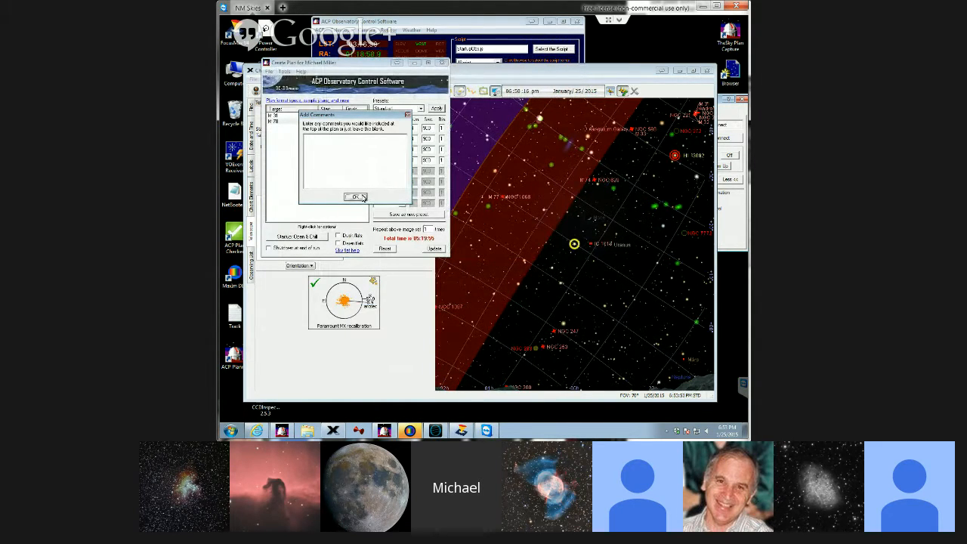
pyautogui.click(362, 197)
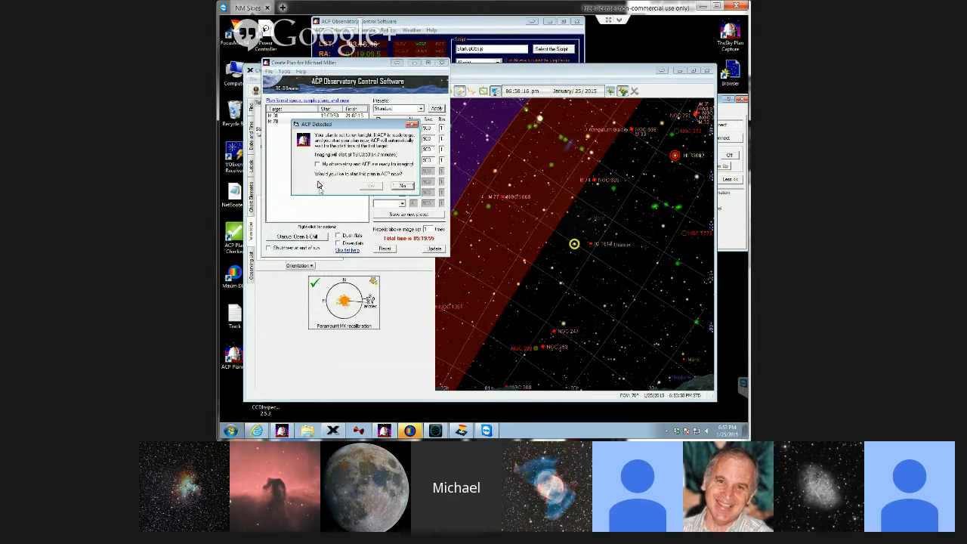
pyautogui.click(318, 164)
pyautogui.click(372, 187)
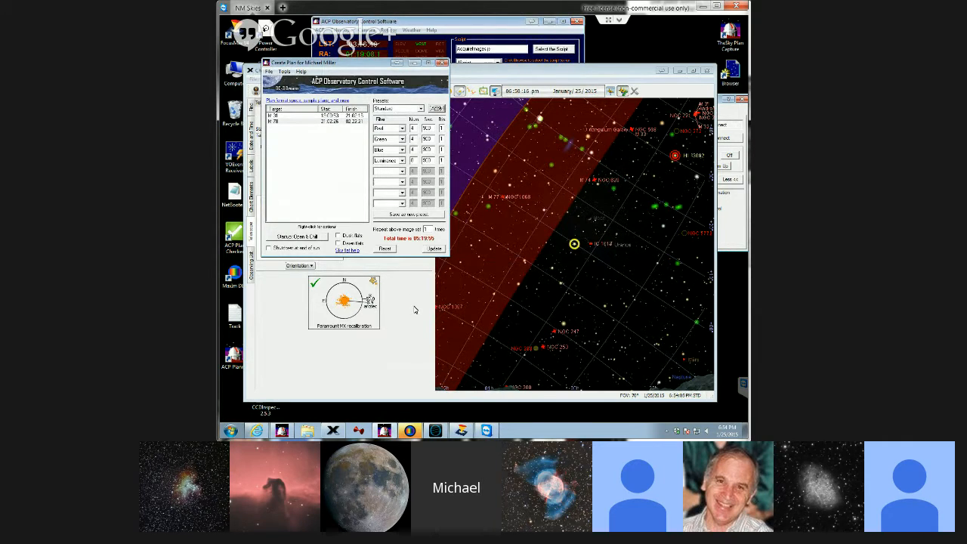
# Step: Minimize the planner, TheSkyX, ACP and MaxIm DL windows to clear the desktop
pyautogui.click(415, 63)
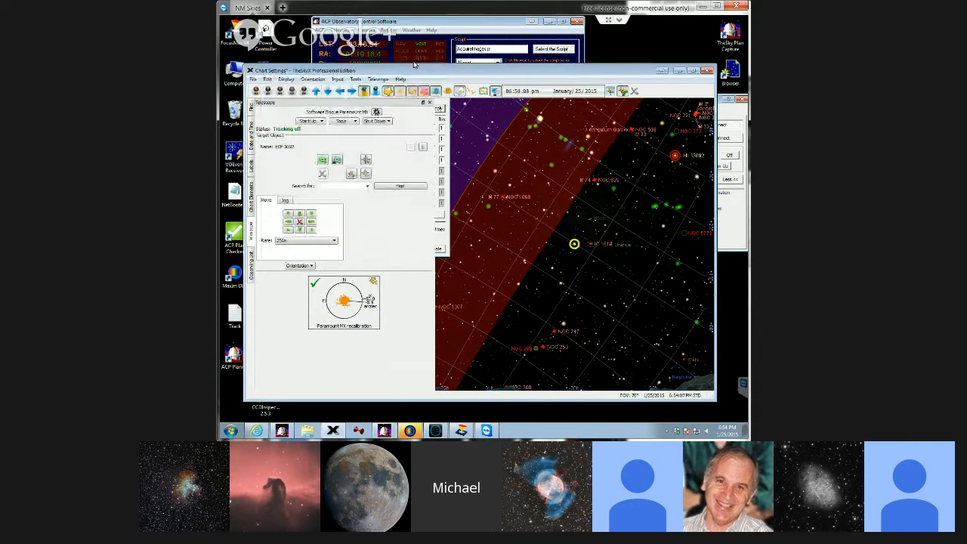
pyautogui.click(679, 71)
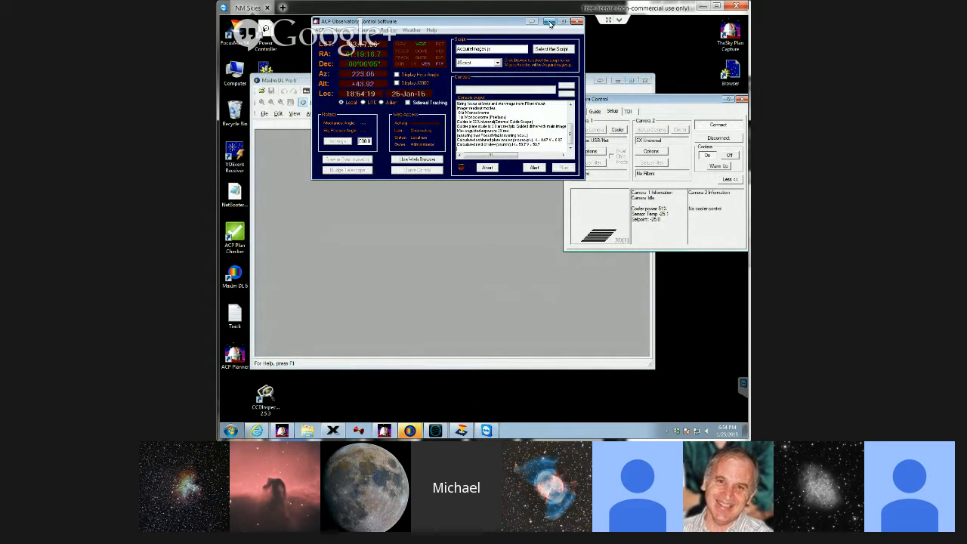
pyautogui.click(550, 23)
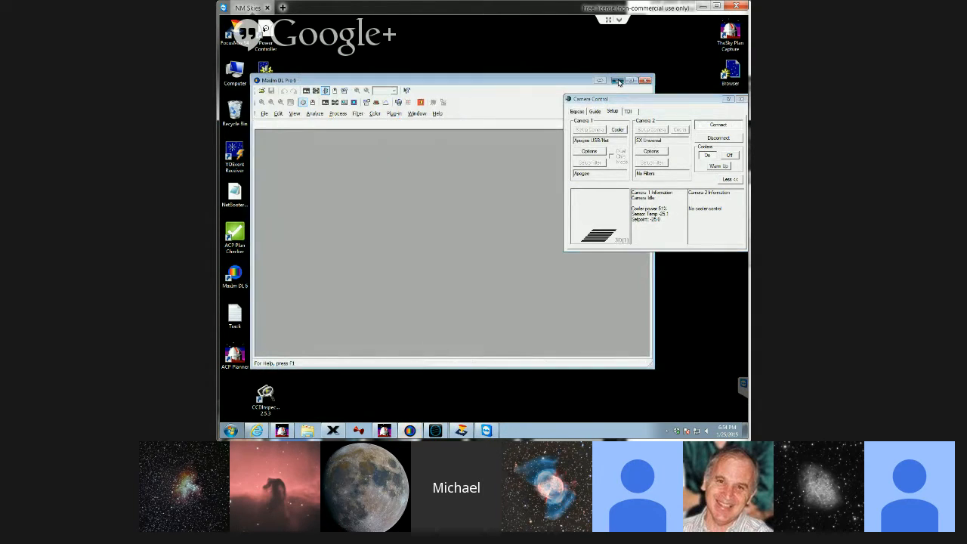
pyautogui.click(617, 81)
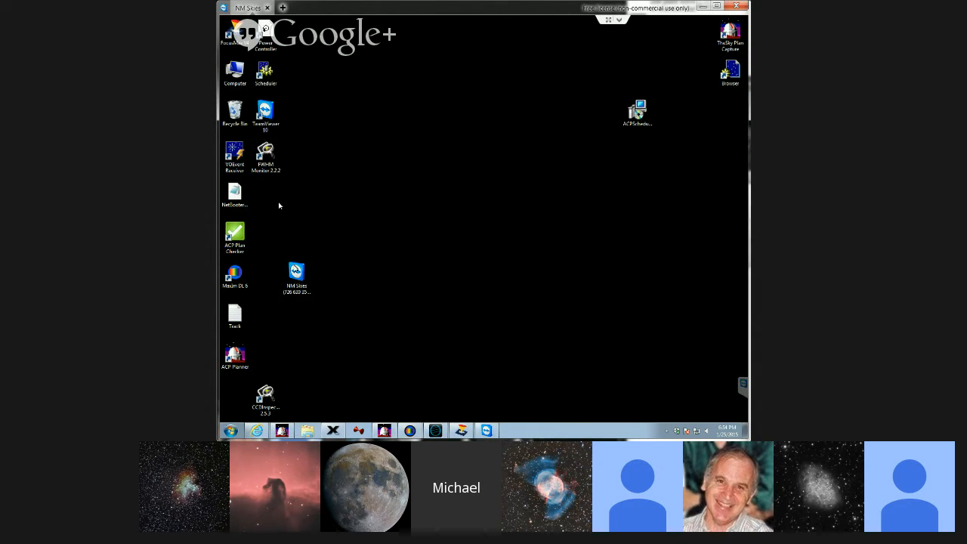
# Step: View the recorded NM Skies TeamViewer session and close the playback
pyautogui.doubleClick(297, 276)
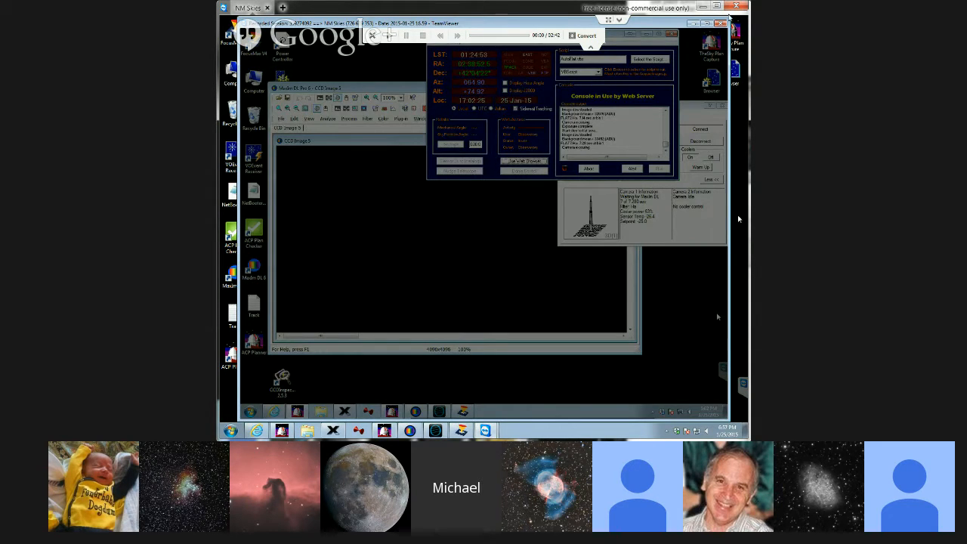
pyautogui.click(720, 24)
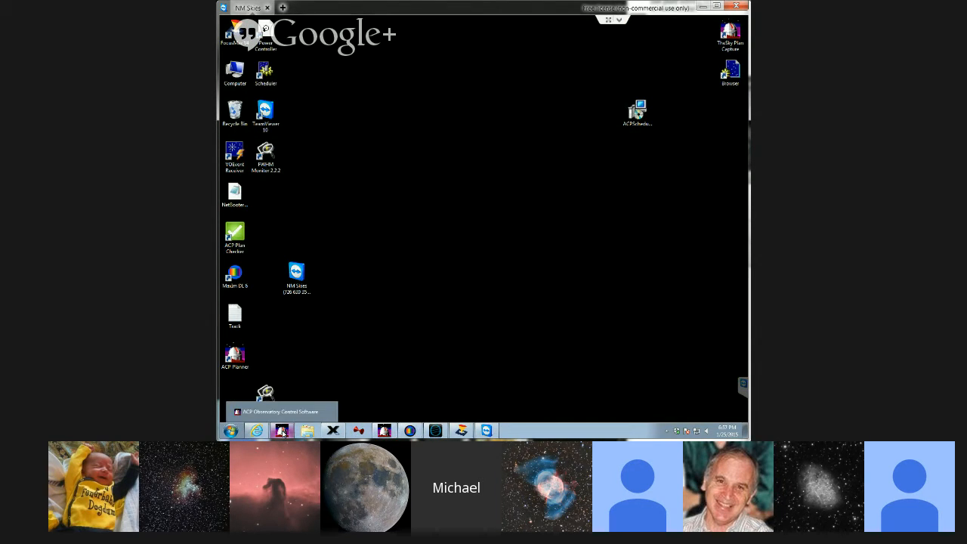
# Step: Turn the telescope fans on in the AGO Thermal Control System and minimize it
pyautogui.moveTo(439, 433)
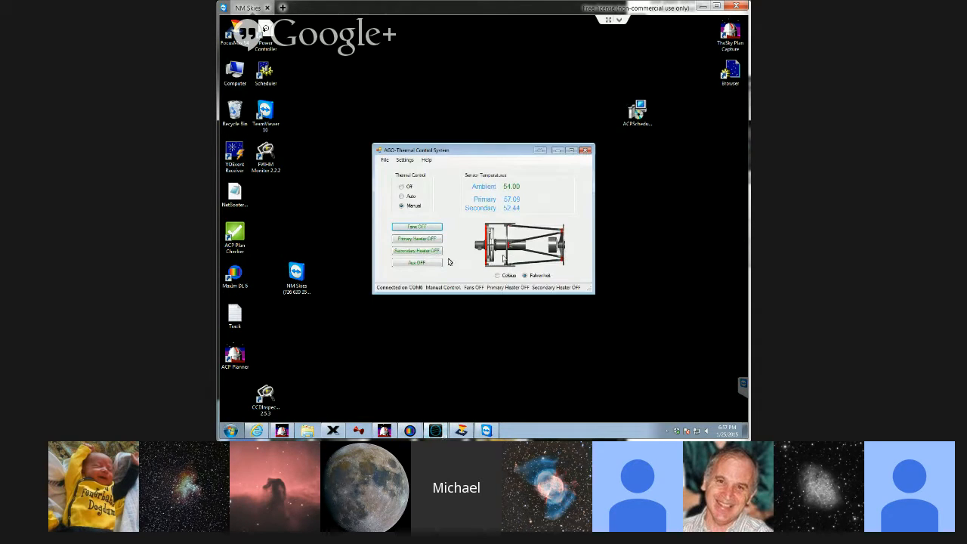
pyautogui.click(420, 228)
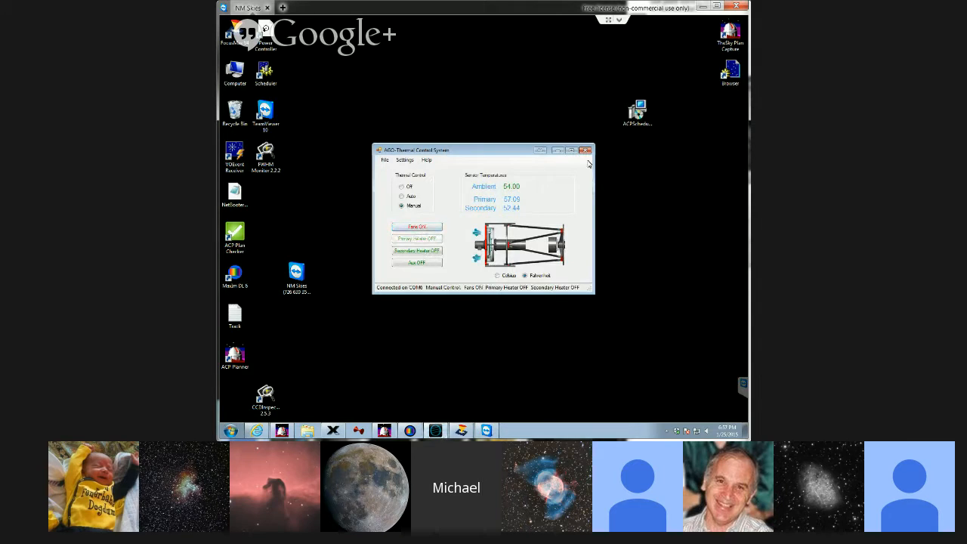
pyautogui.click(559, 150)
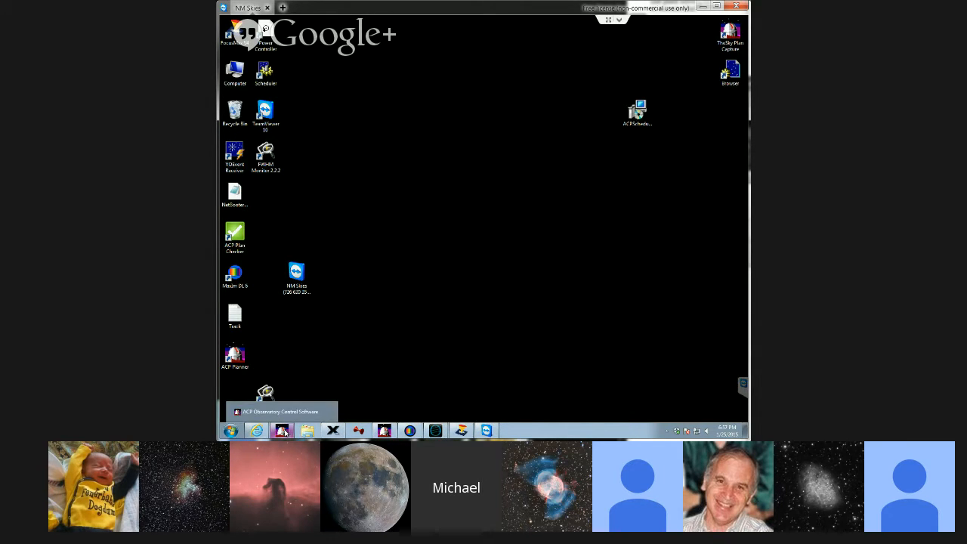
# Step: Restore the ACP observatory control window and open the ACP Schedule Browser, placed lower so the ACP console stays readable
pyautogui.click(284, 431)
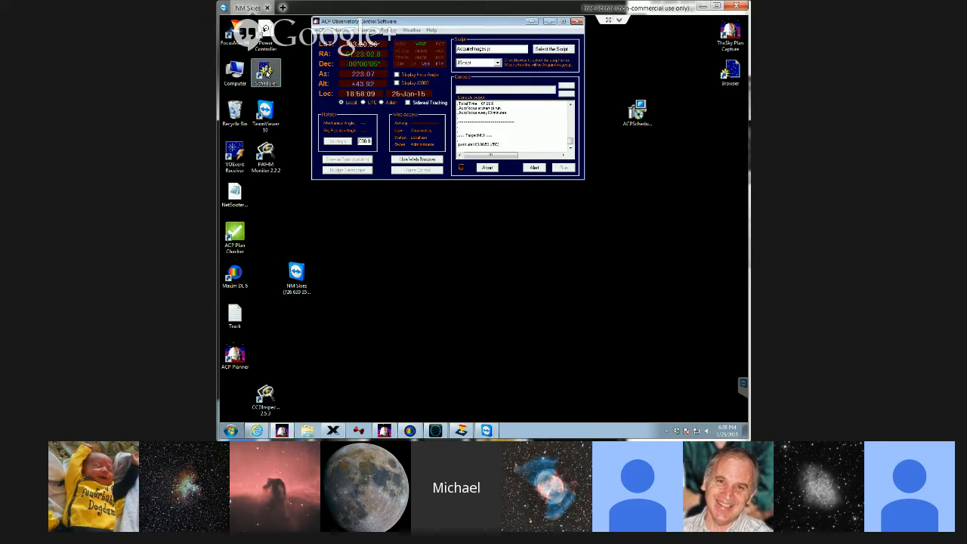
pyautogui.doubleClick(735, 73)
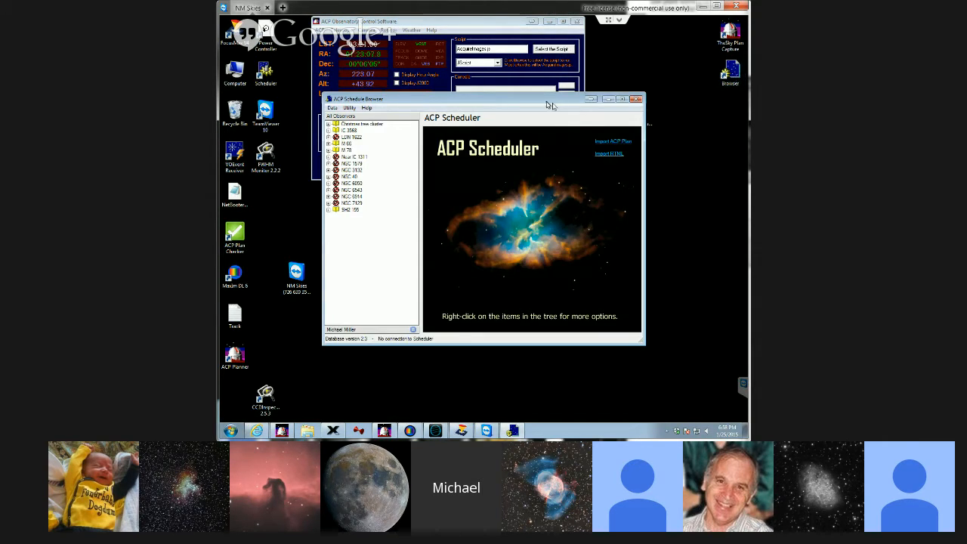
pyautogui.moveTo(550, 105); pyautogui.dragTo(551, 160)
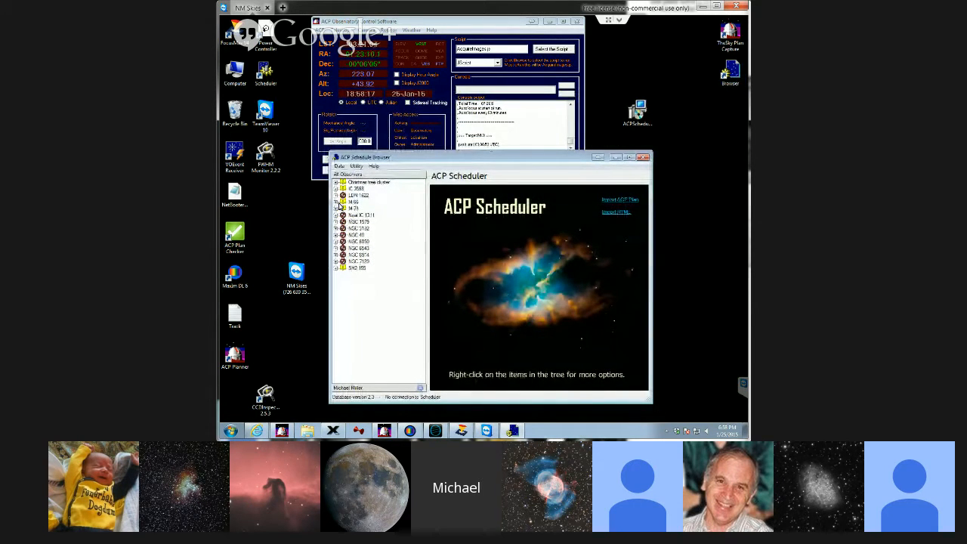
# Step: Examine the M 66 project's Blue 900s (13-16) plan and the constraints available for its M 66 observation
pyautogui.doubleClick(339, 202)
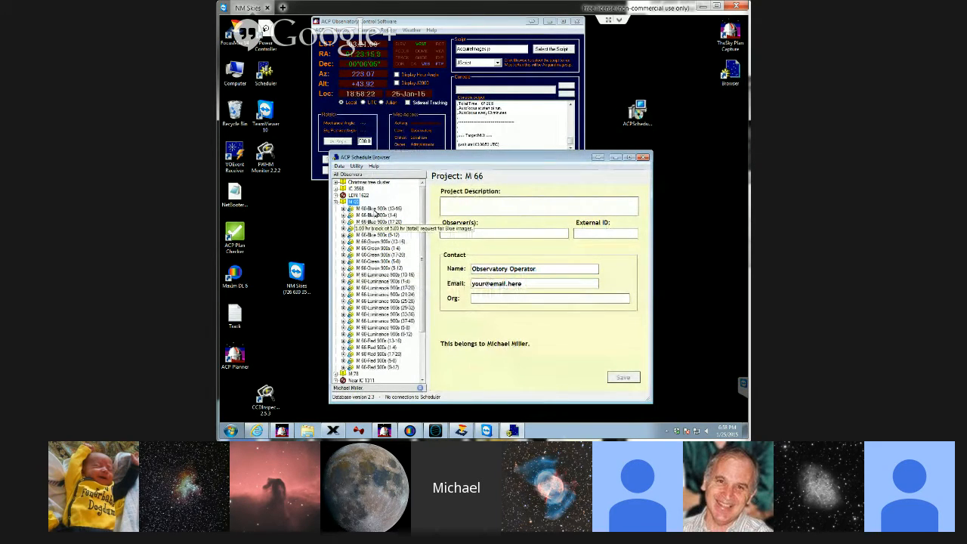
pyautogui.click(374, 209)
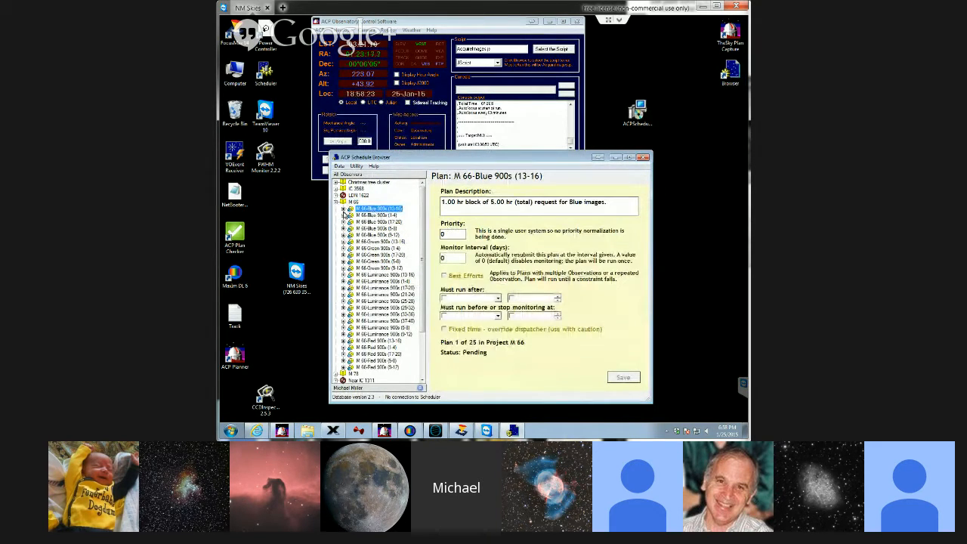
pyautogui.click(344, 209)
pyautogui.click(367, 215)
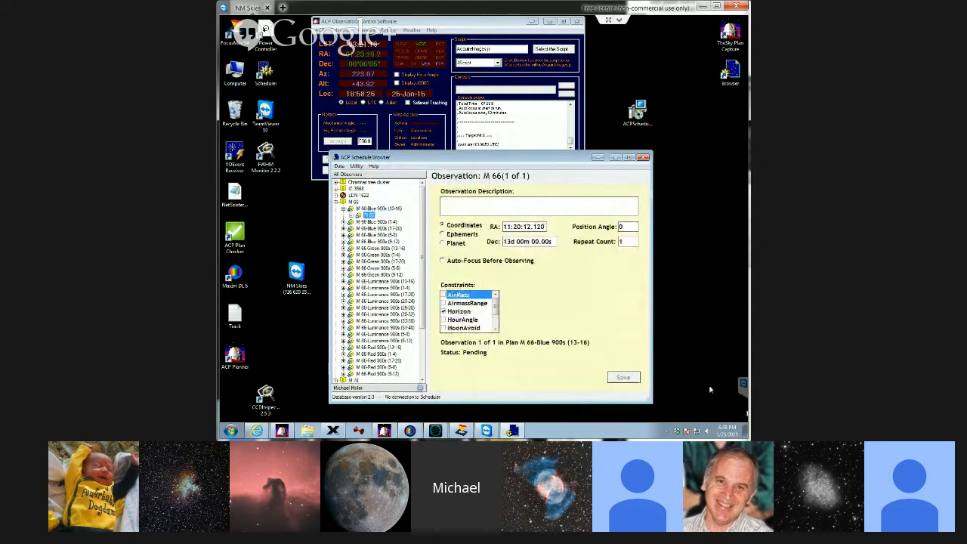
pyautogui.scroll(-1, 497, 318)
pyautogui.scroll(-2, 497, 321)
pyautogui.scroll(3, 497, 325)
pyautogui.scroll(-3, 495, 310)
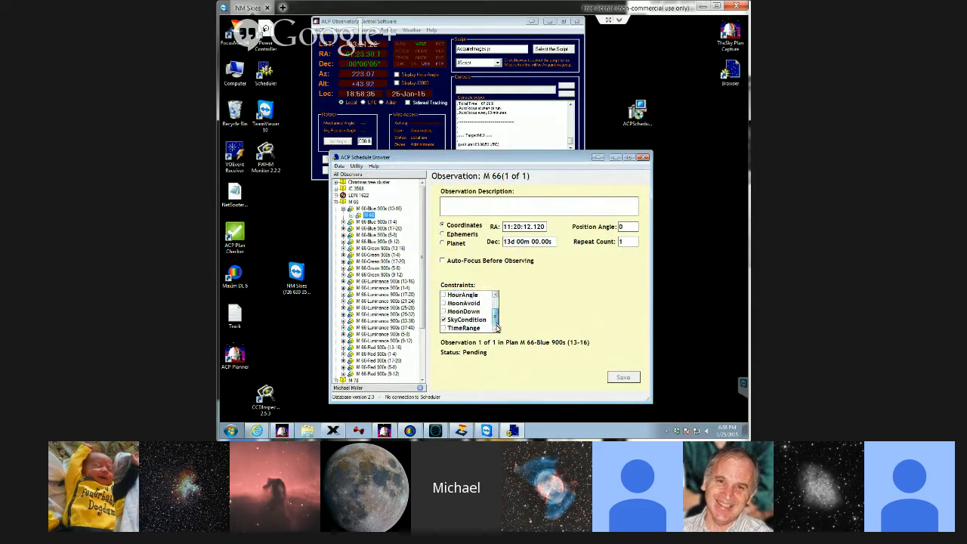
# Step: Check the SkyCondition and Horizon constraint settings of the M 66 observation
pyautogui.click(476, 320)
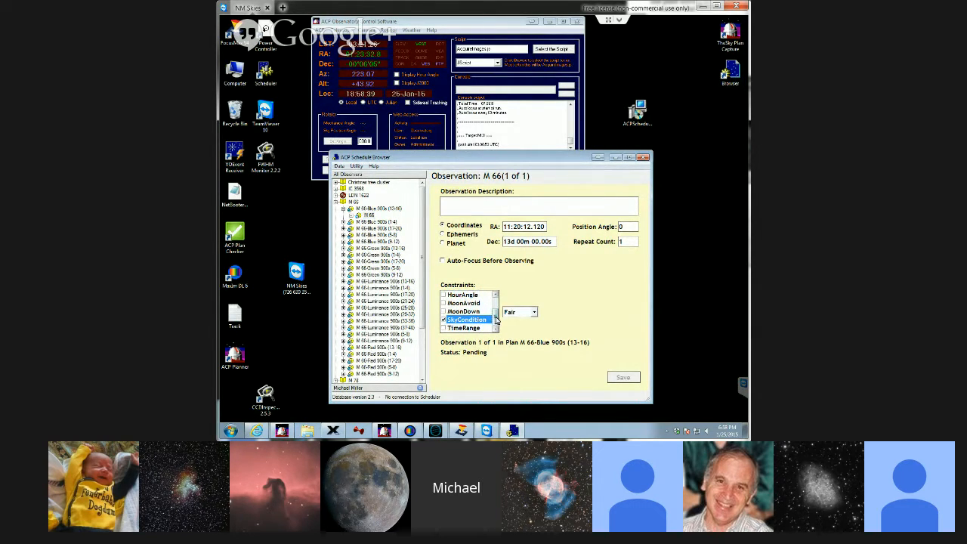
pyautogui.scroll(1, 496, 320)
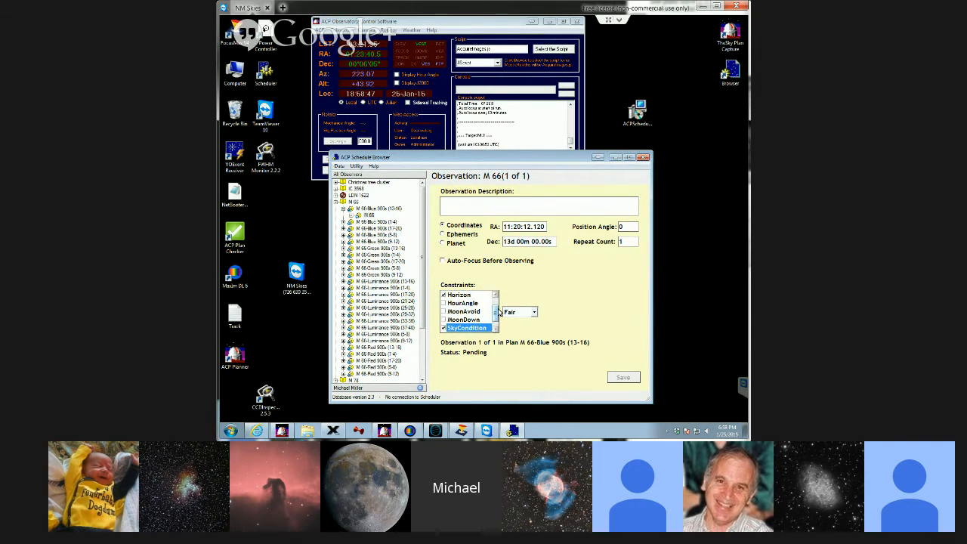
pyautogui.scroll(2, 494, 311)
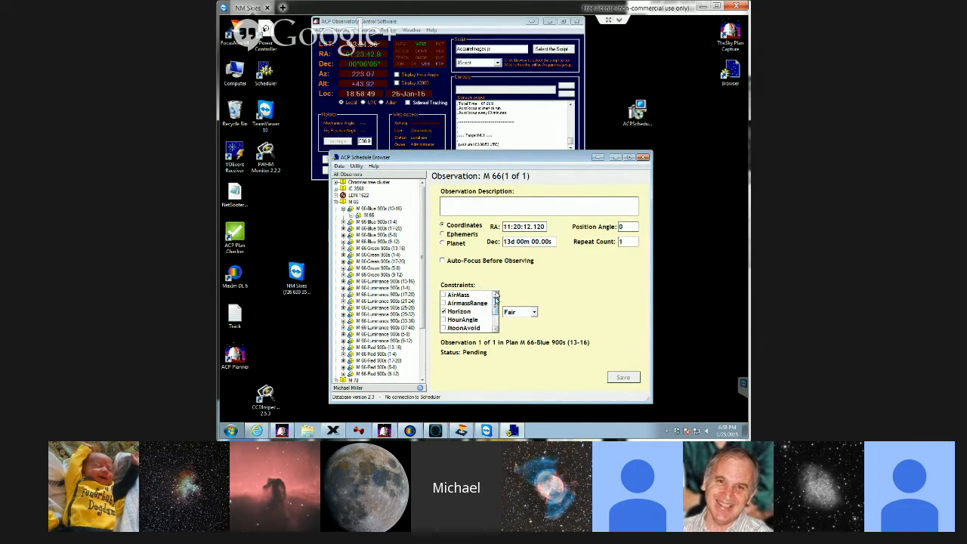
pyautogui.click(466, 313)
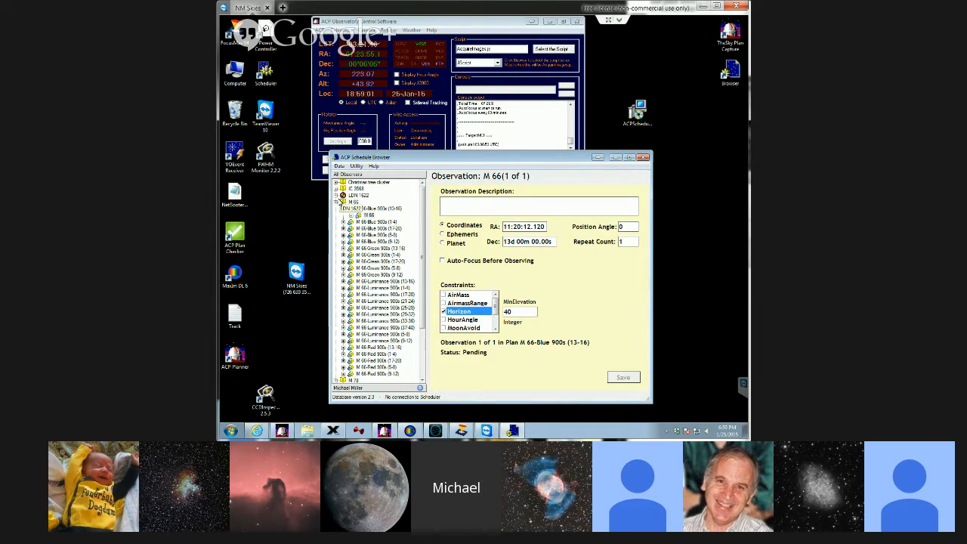
# Step: Collapse the M 66 project and review the plan lists of the NGC 6914 and NGC 40 projects
pyautogui.click(337, 201)
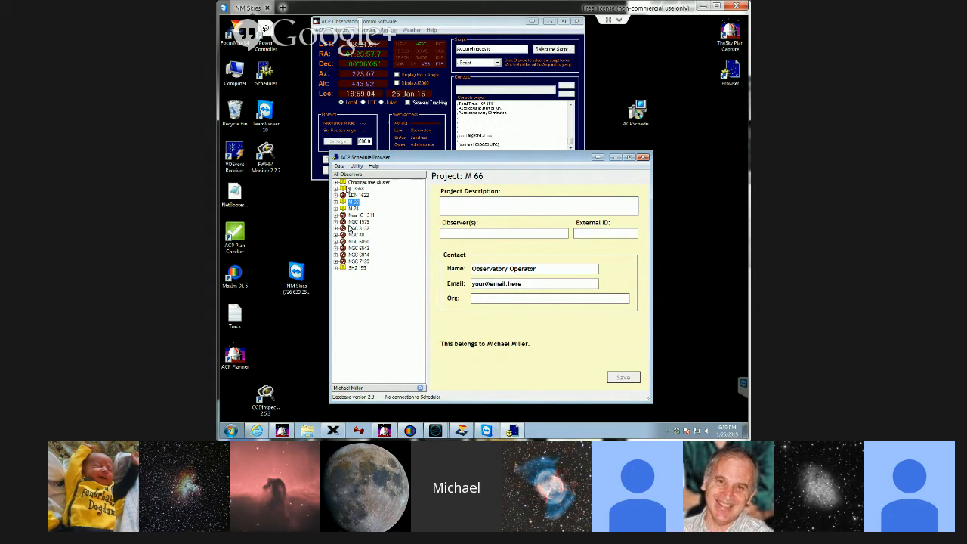
pyautogui.click(337, 255)
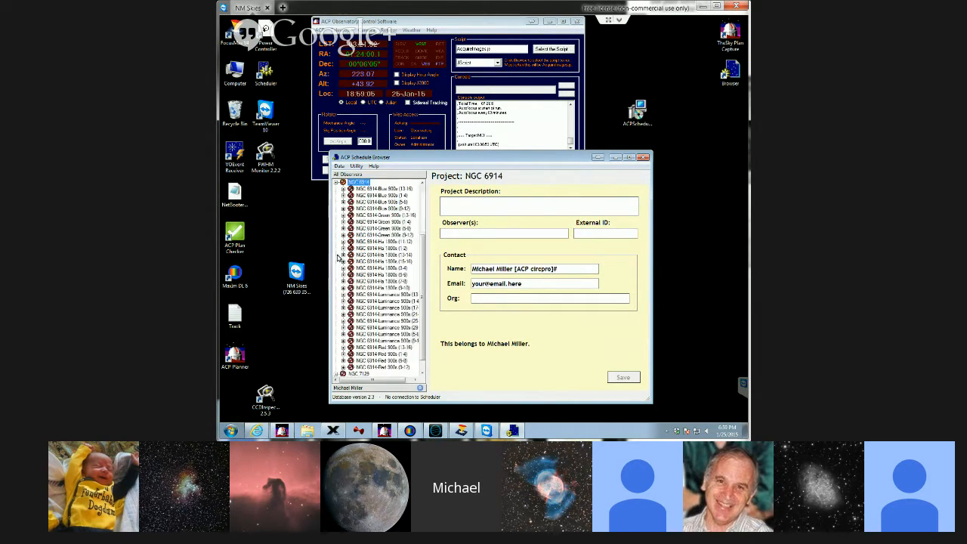
pyautogui.click(336, 182)
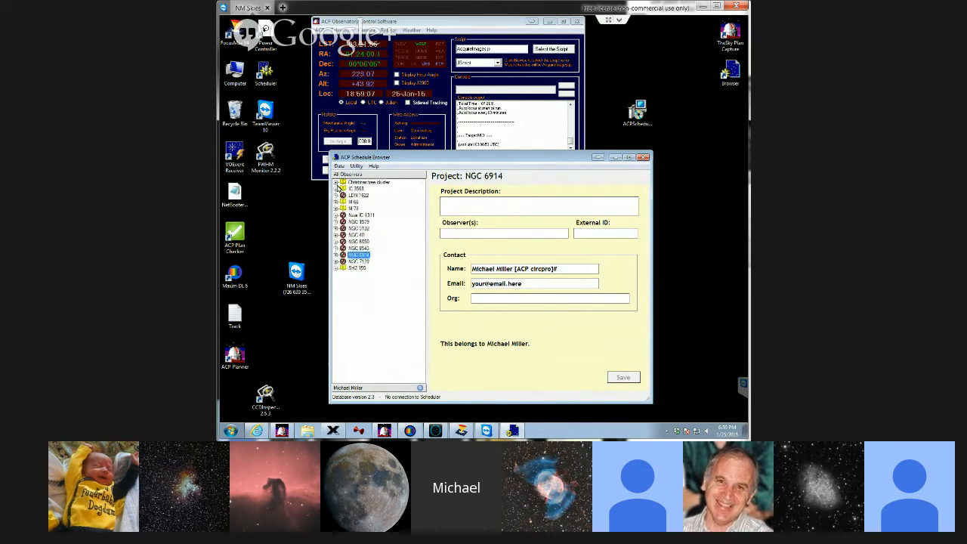
pyautogui.click(336, 235)
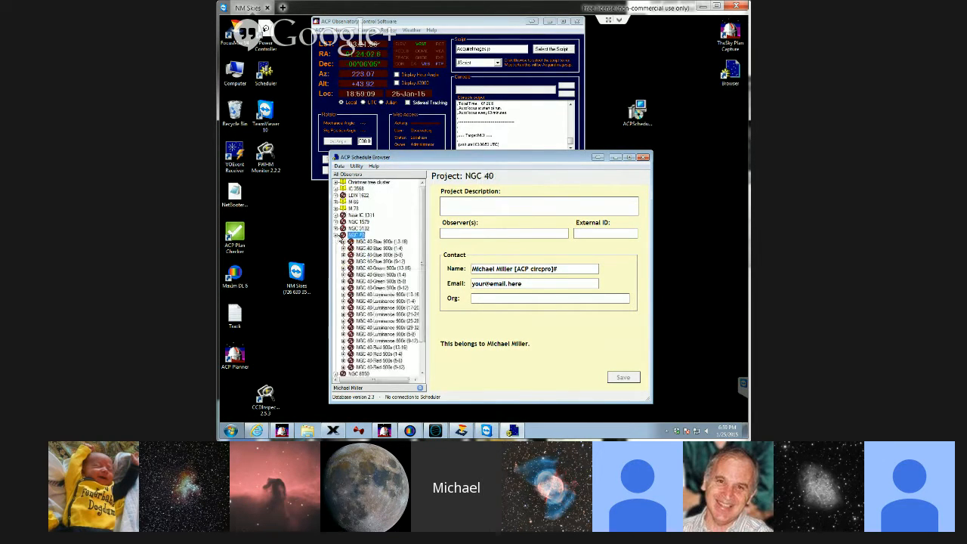
pyautogui.click(336, 235)
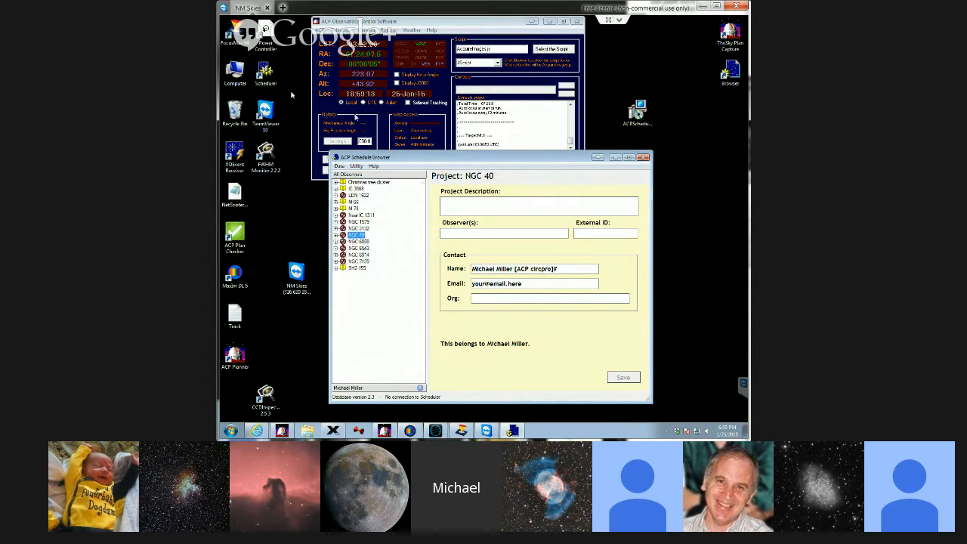
# Step: Open the m1OASYS Live Client to check the observatory and environment status, and minimize it
pyautogui.click(231, 431)
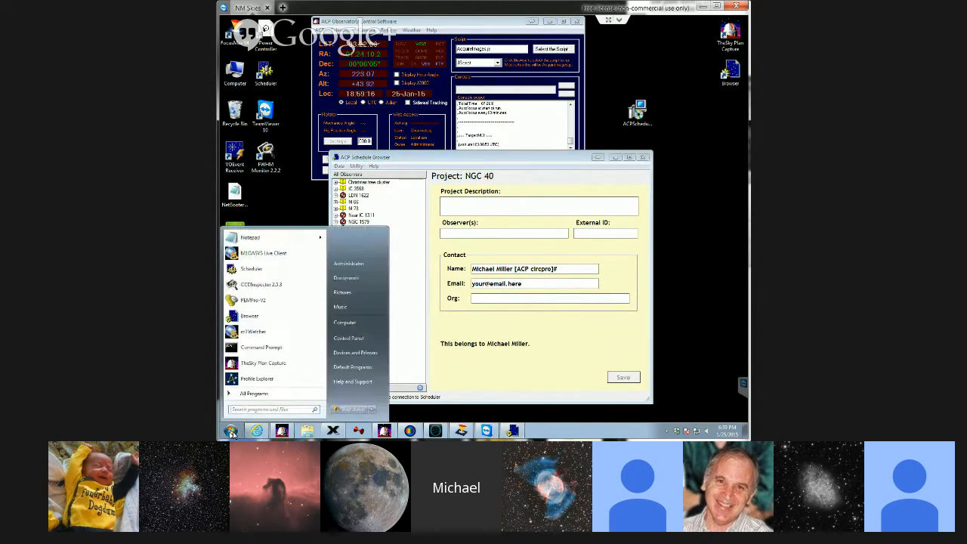
pyautogui.click(261, 253)
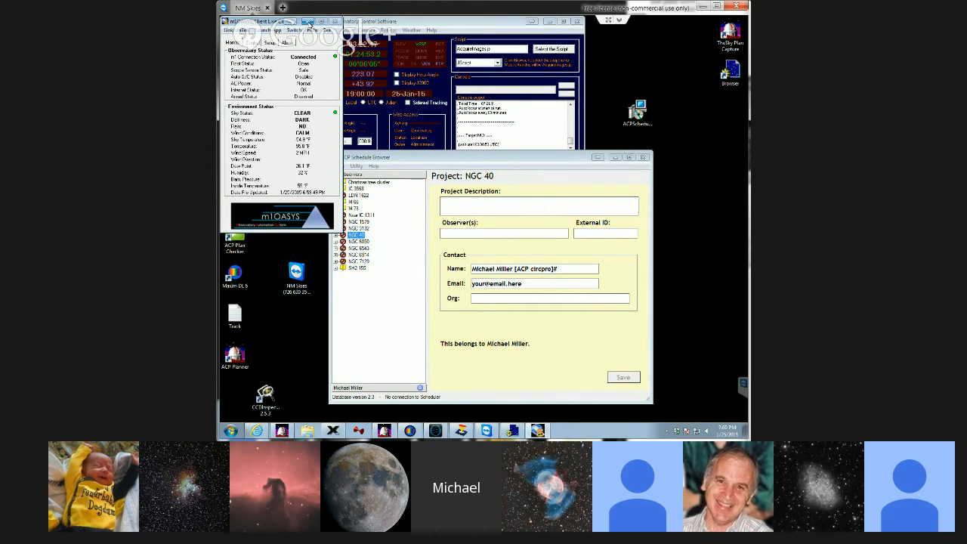
pyautogui.click(308, 21)
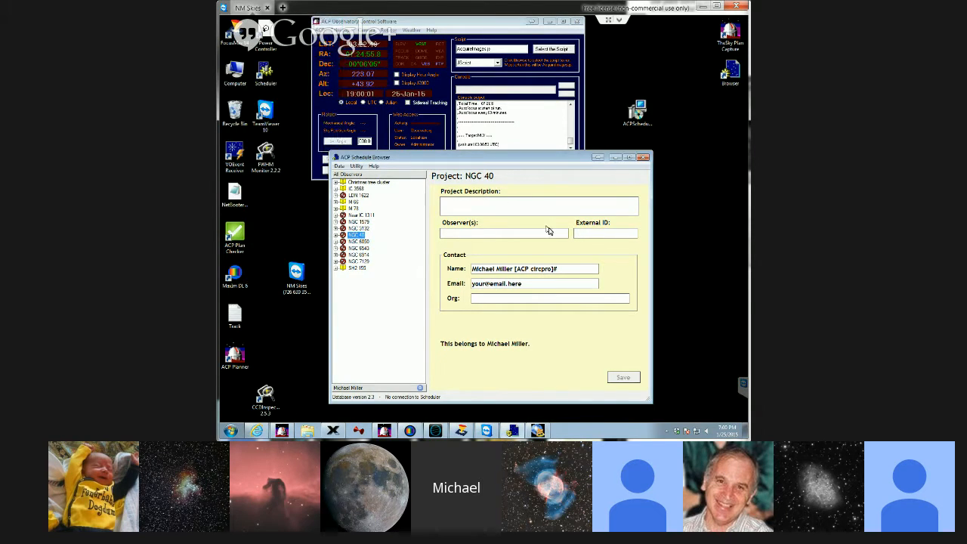
# Step: Review the plan list of the SH2 155 project and collapse it again
pyautogui.click(336, 268)
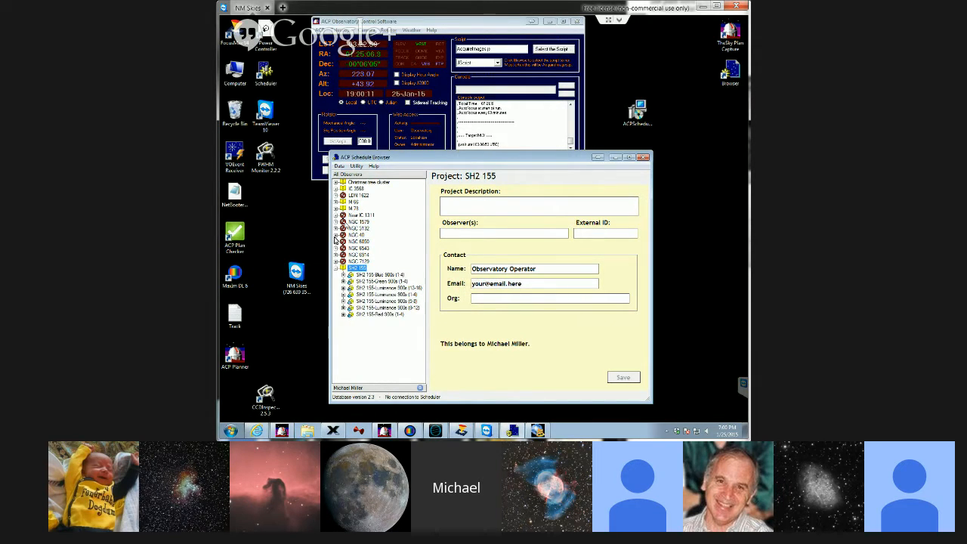
pyautogui.click(336, 269)
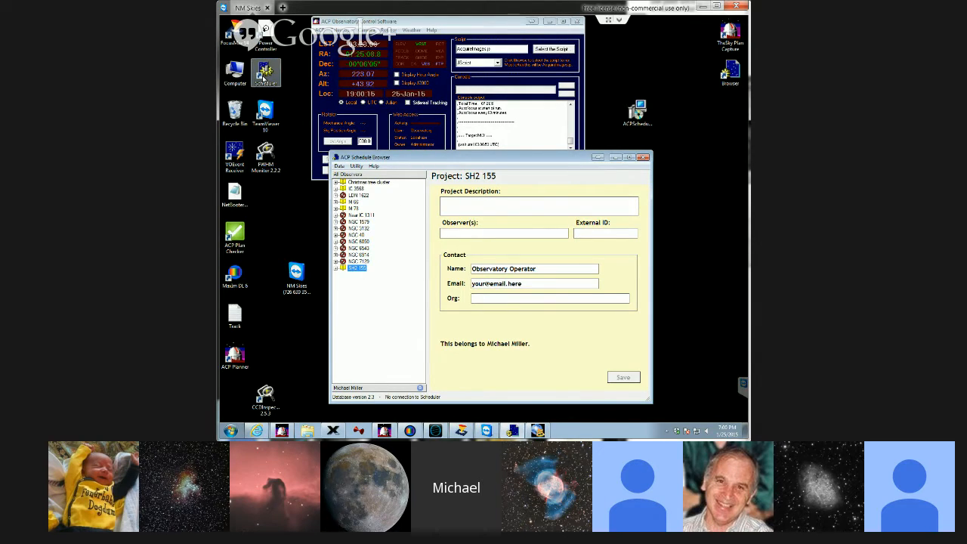
# Step: Start ACP Scheduler, close the Schedule Browser, and restore the Scheduler window to examine its engine and dispatcher options before closing it
pyautogui.click(263, 73)
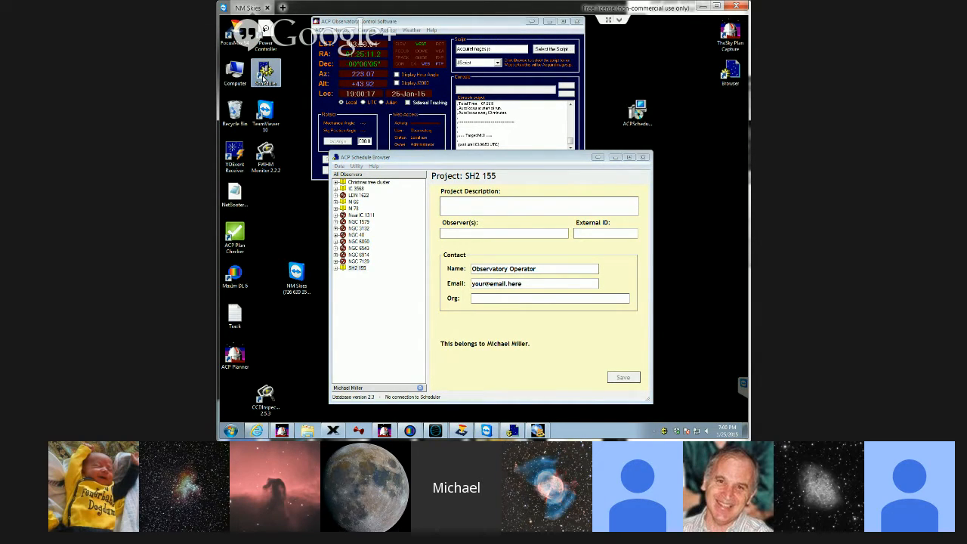
pyautogui.click(665, 432)
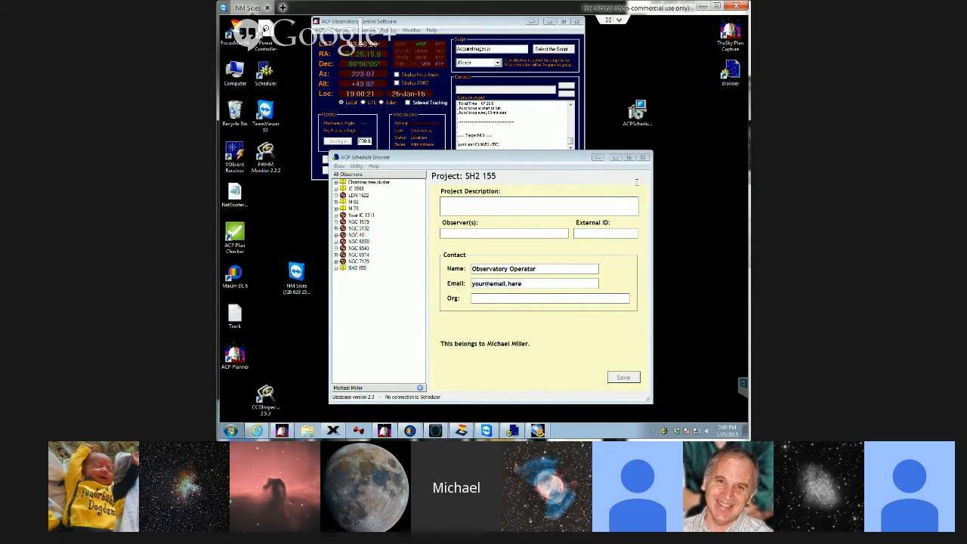
pyautogui.click(643, 157)
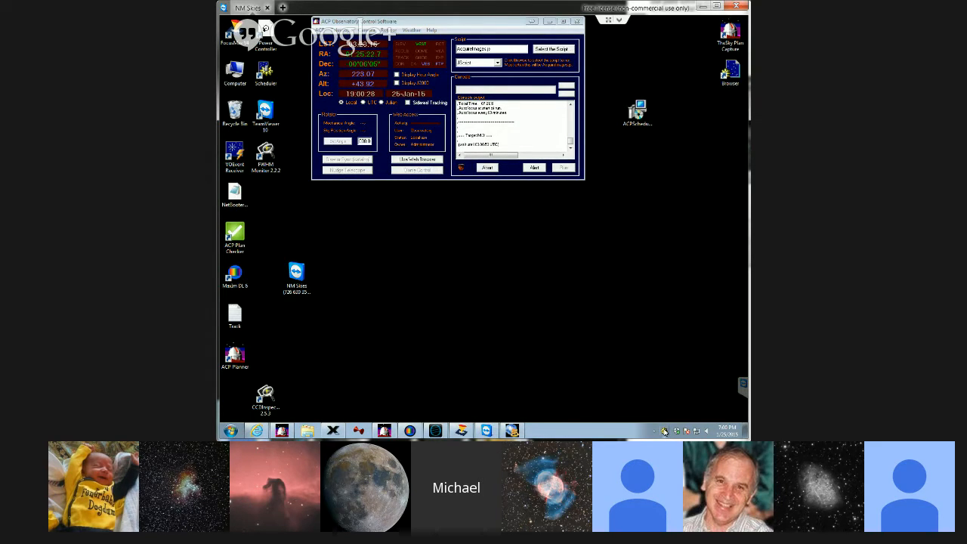
pyautogui.rightClick(664, 431)
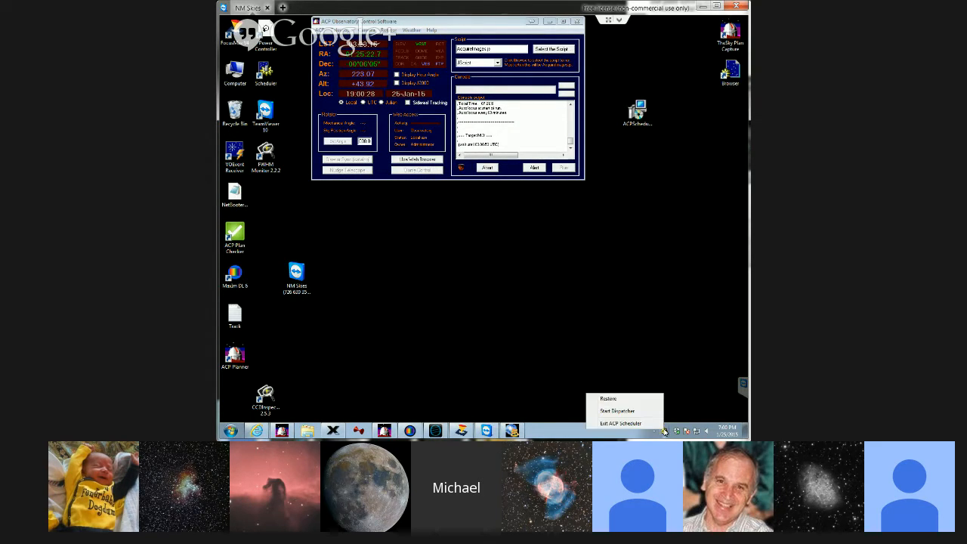
pyautogui.click(622, 399)
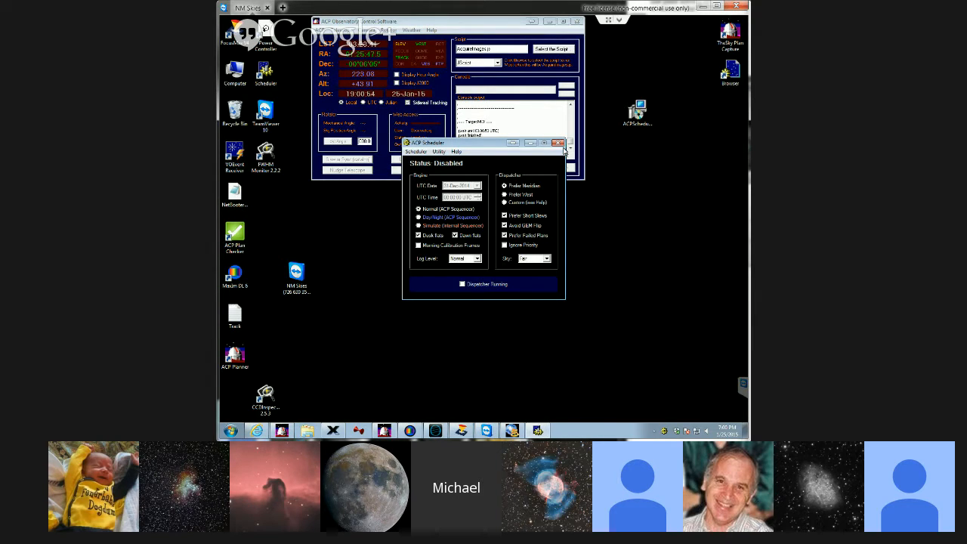
pyautogui.click(560, 145)
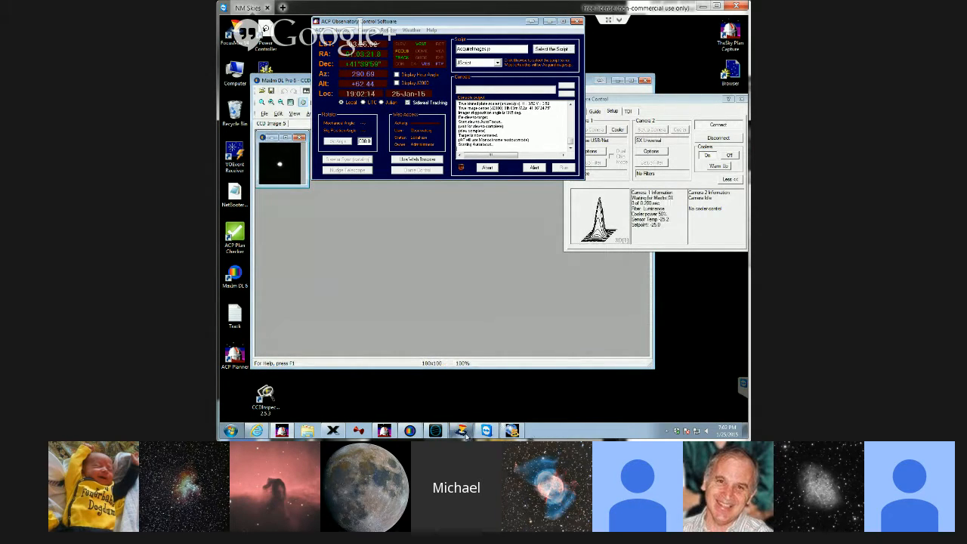
# Step: Bring up FocusMax to watch the autofocus run, and return to the ACP Observatory Control window
pyautogui.moveTo(465, 436)
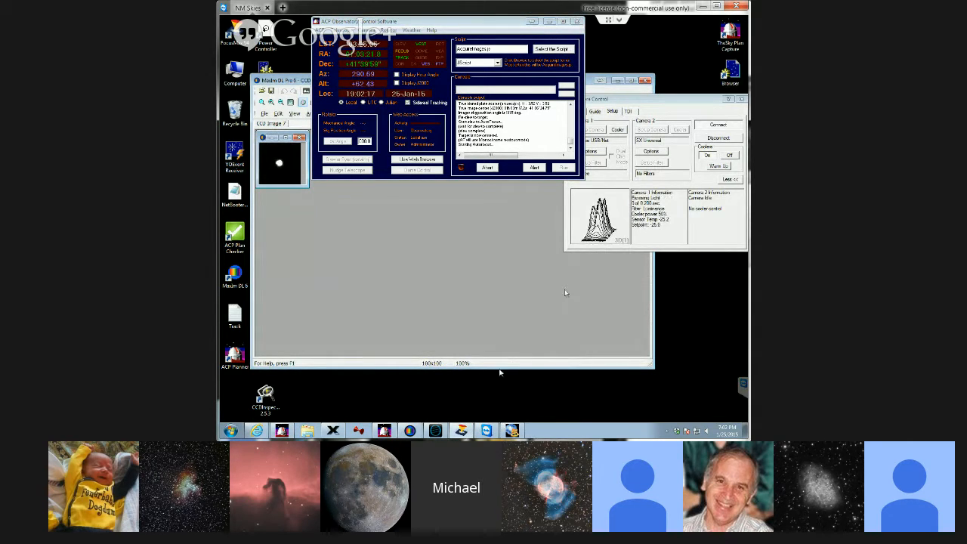
pyautogui.click(462, 431)
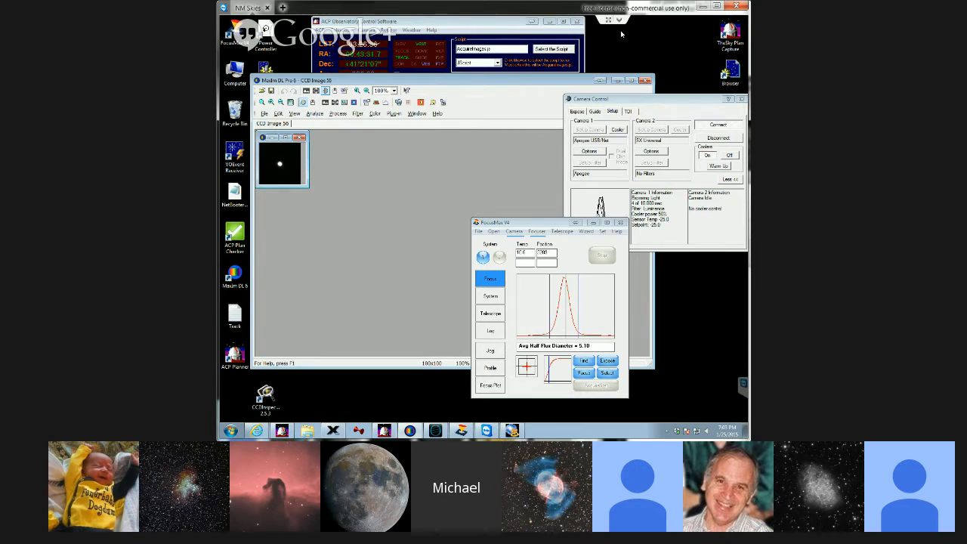
pyautogui.click(497, 39)
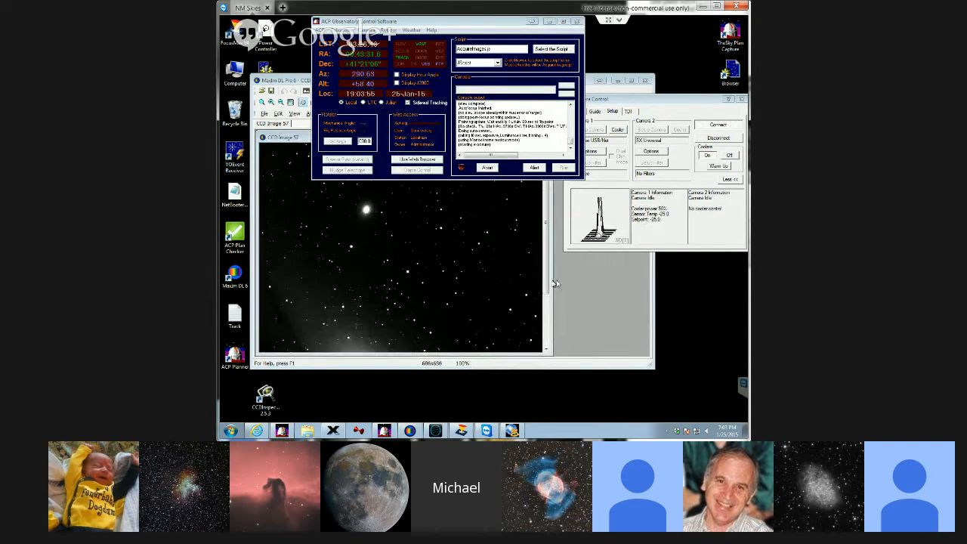
# Step: Switch to MaxIm DL and set the zoom of the M 31 pointing image to 50%
pyautogui.click(300, 80)
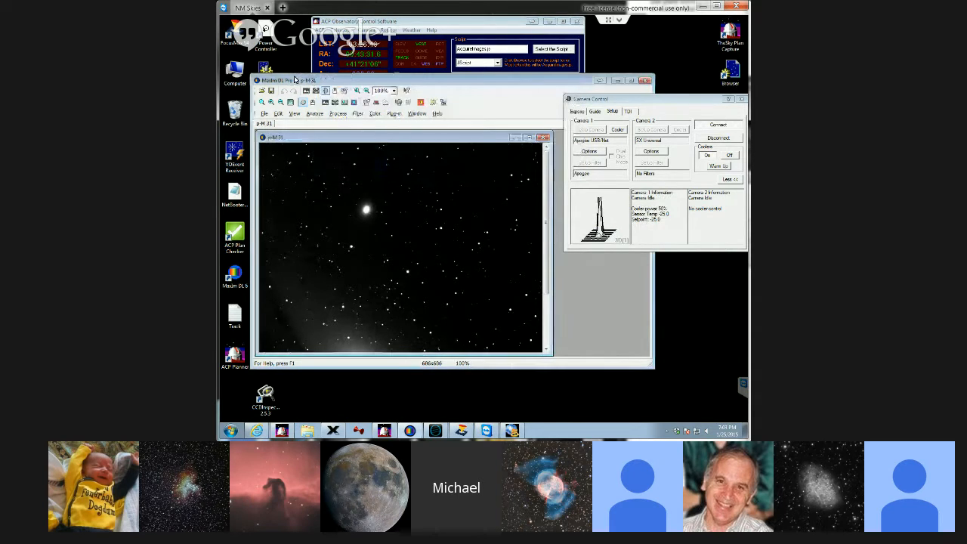
pyautogui.click(385, 90)
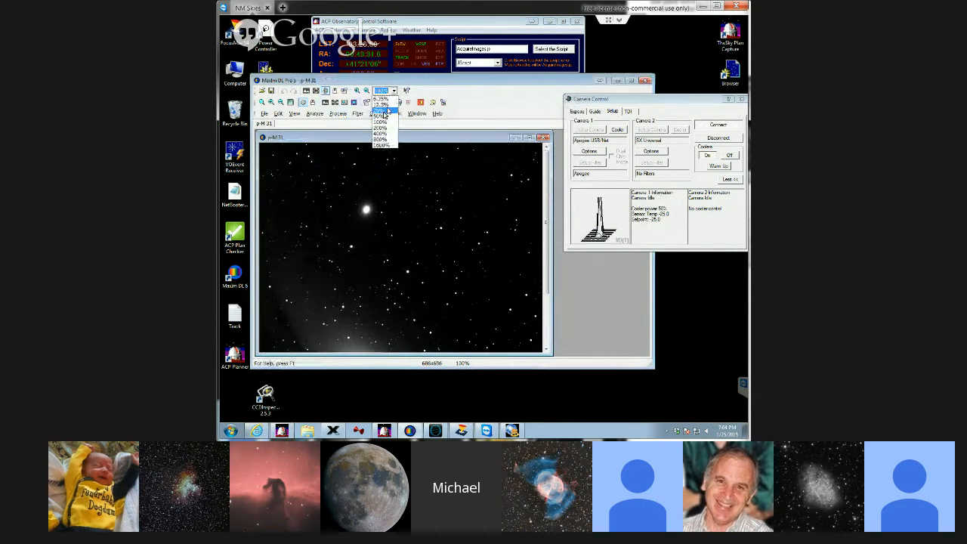
pyautogui.click(381, 116)
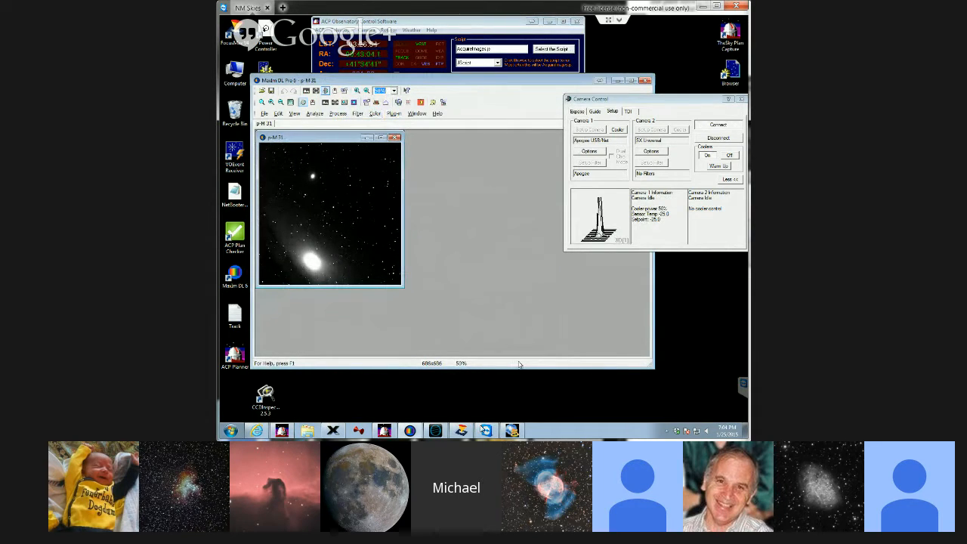
# Step: Read the recent console log entries in the ACP Observatory Control window and minimize it
pyautogui.click(454, 25)
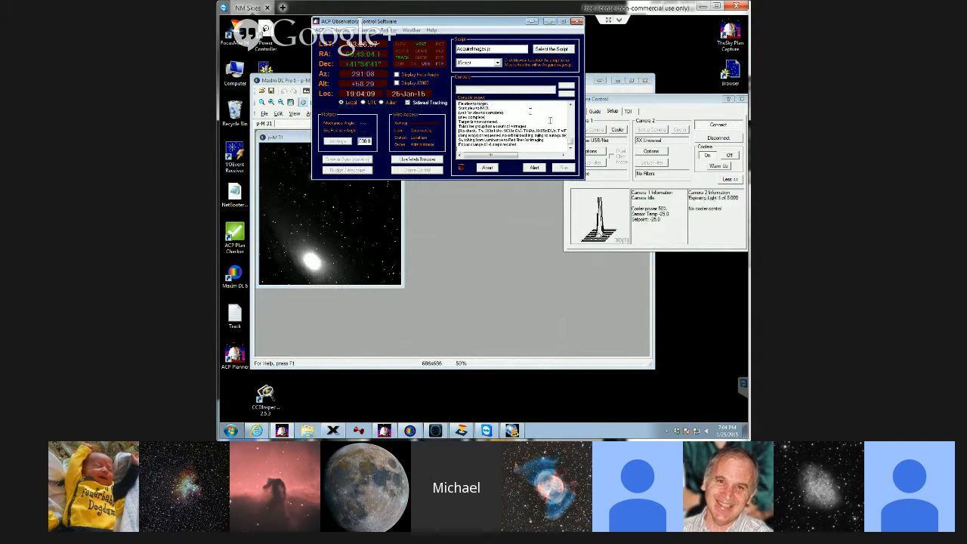
pyautogui.click(571, 107)
pyautogui.click(571, 107)
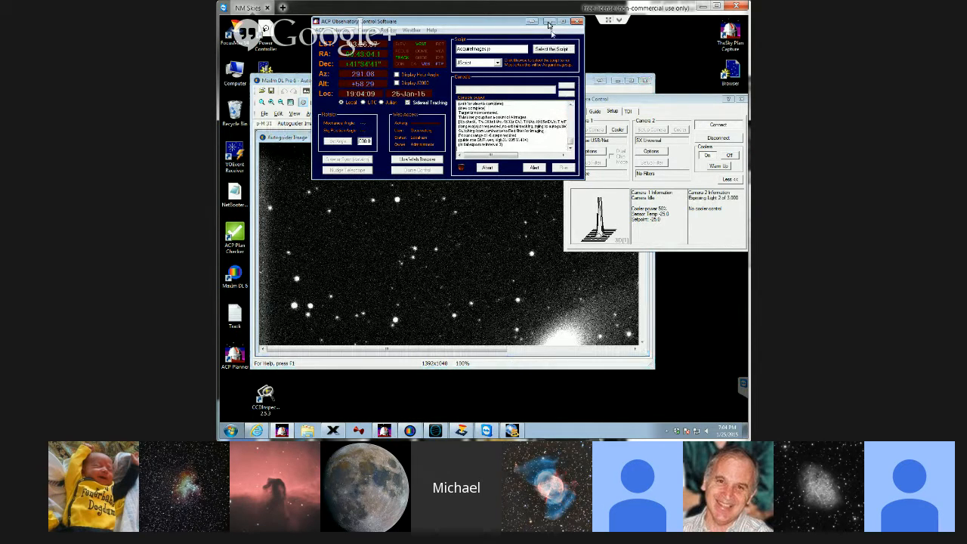
pyautogui.click(549, 22)
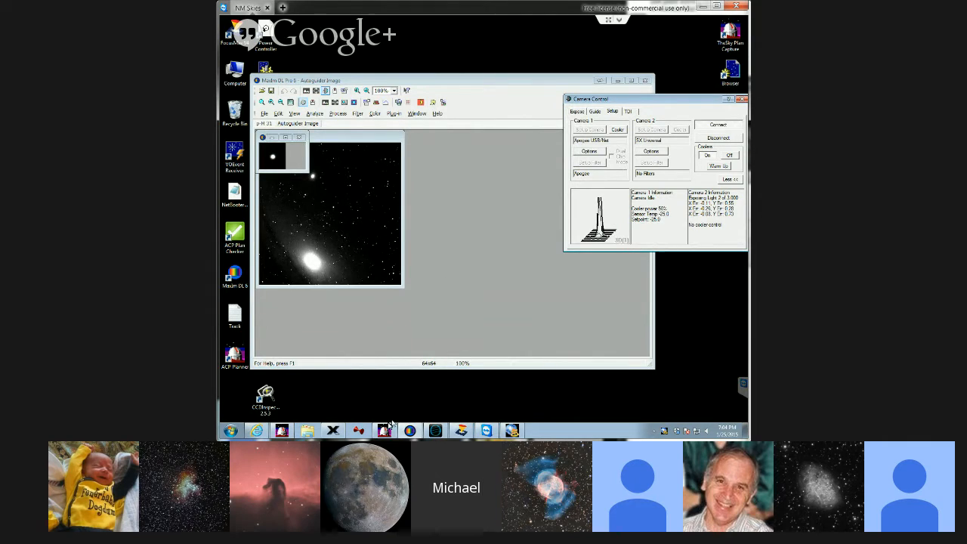
# Step: Bring up the ACP Planner's Create Plan window with the M 31 and M 78 targets and close it
pyautogui.moveTo(386, 428)
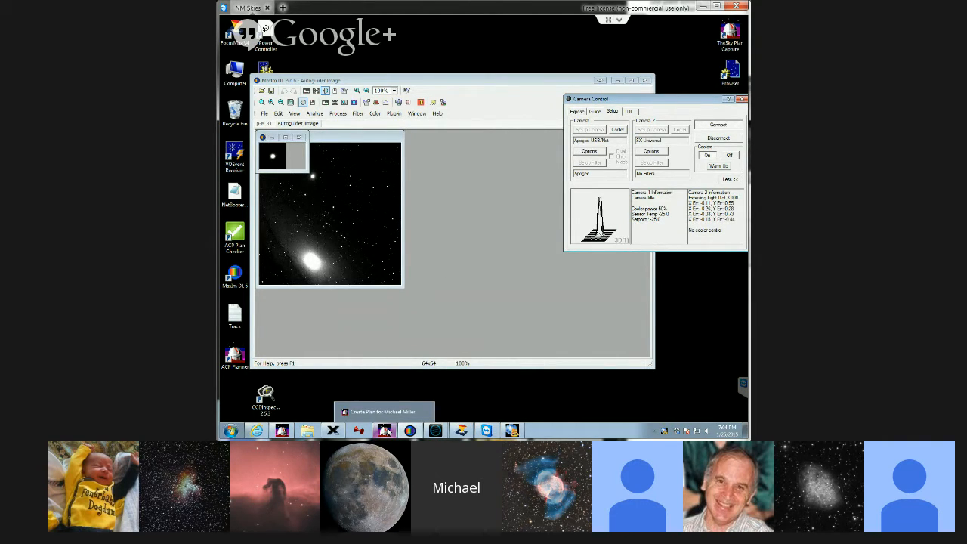
pyautogui.click(383, 412)
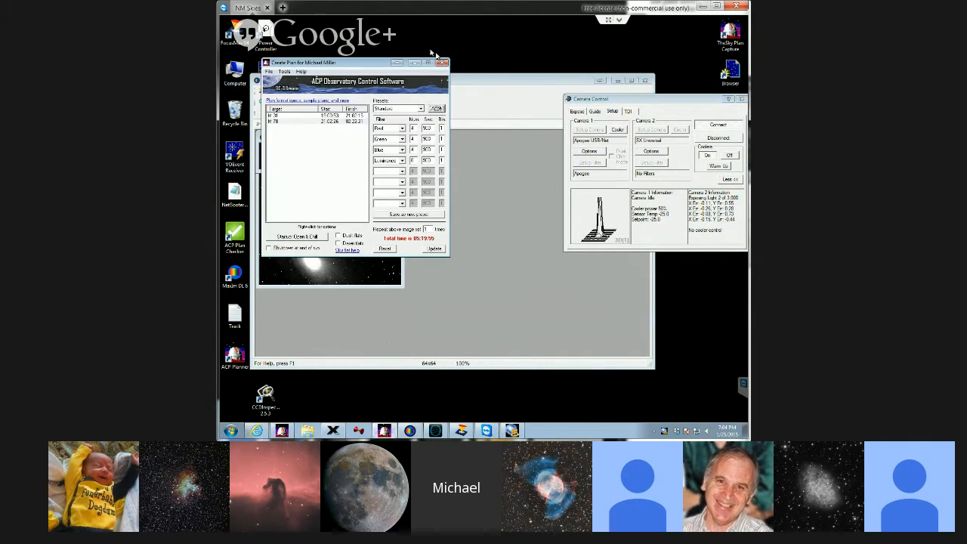
pyautogui.click(442, 63)
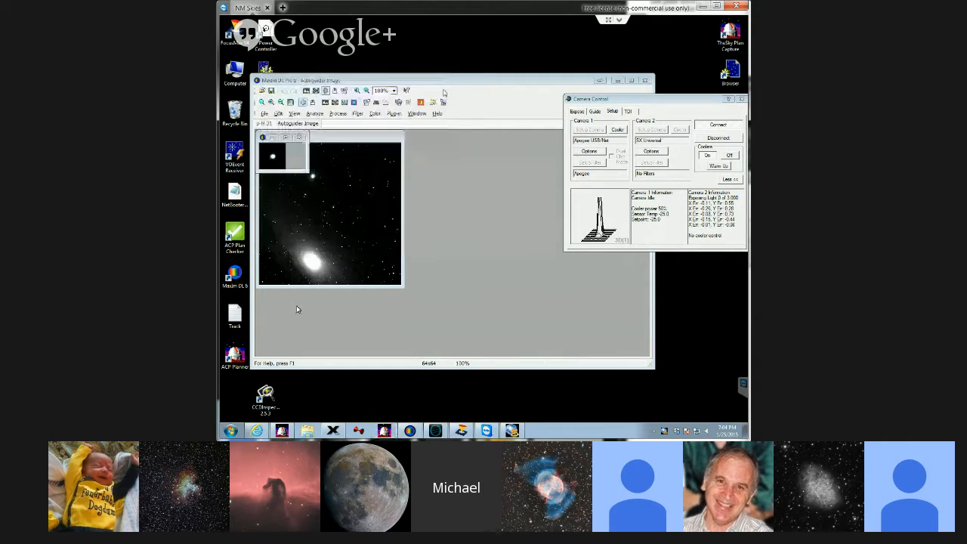
# Step: Switch to the web browser and search for sierra remote observatories in a new tab
pyautogui.click(280, 432)
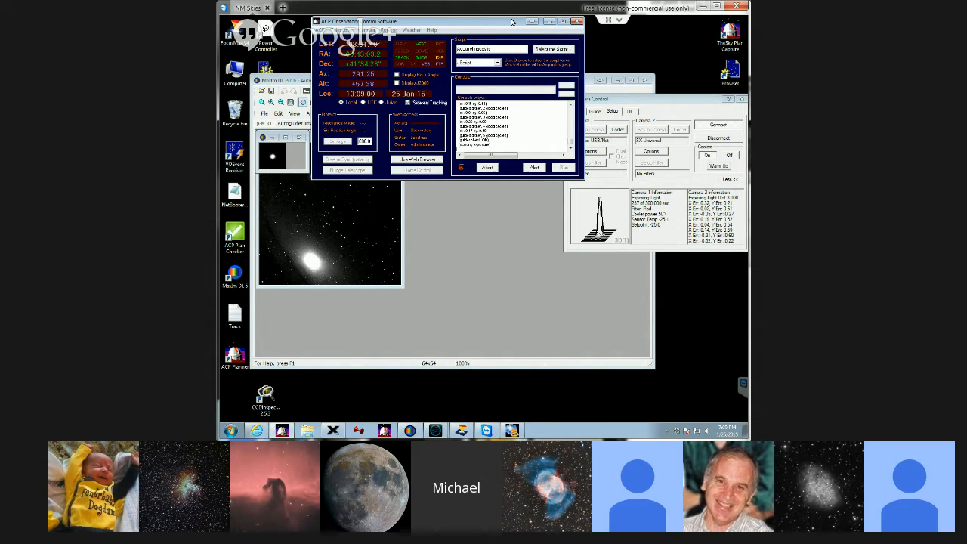
pyautogui.click(257, 432)
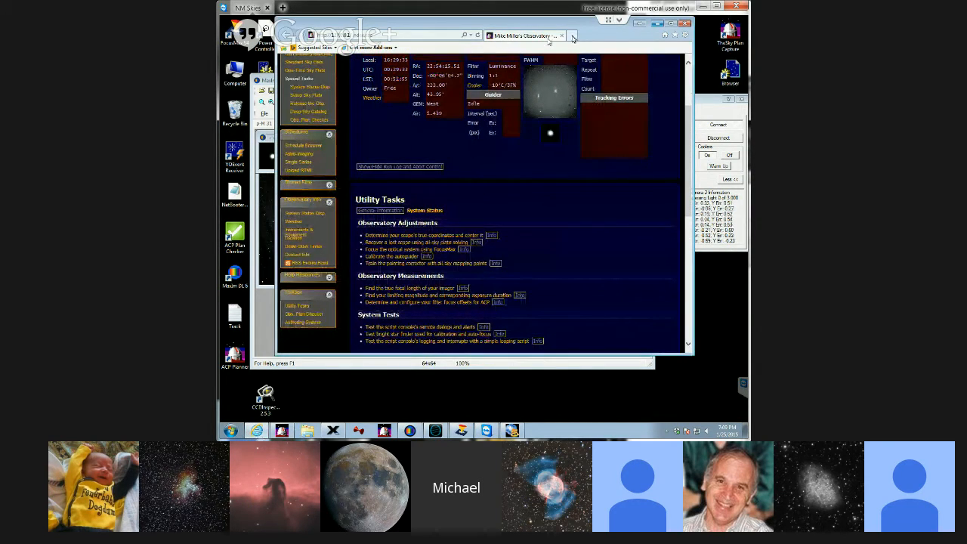
pyautogui.click(572, 35)
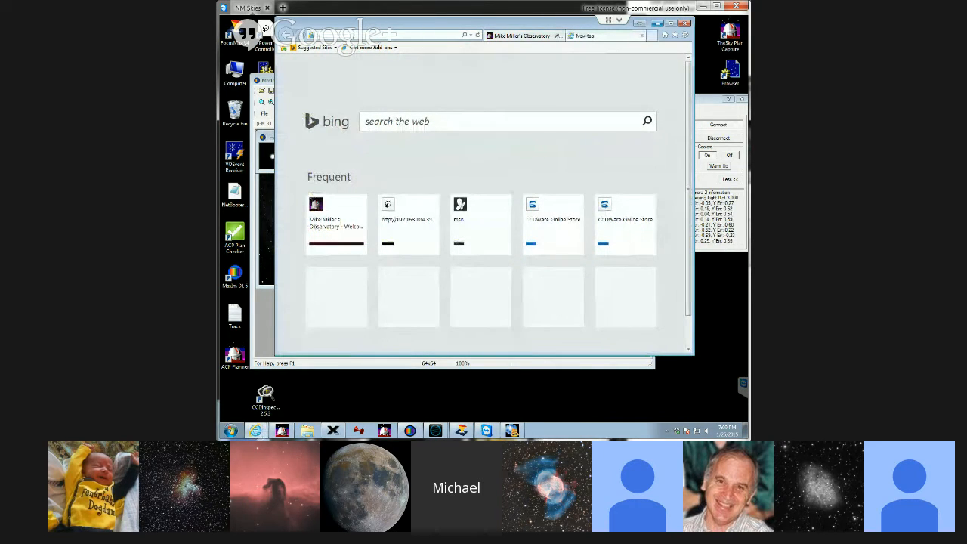
pyautogui.write('sierra')
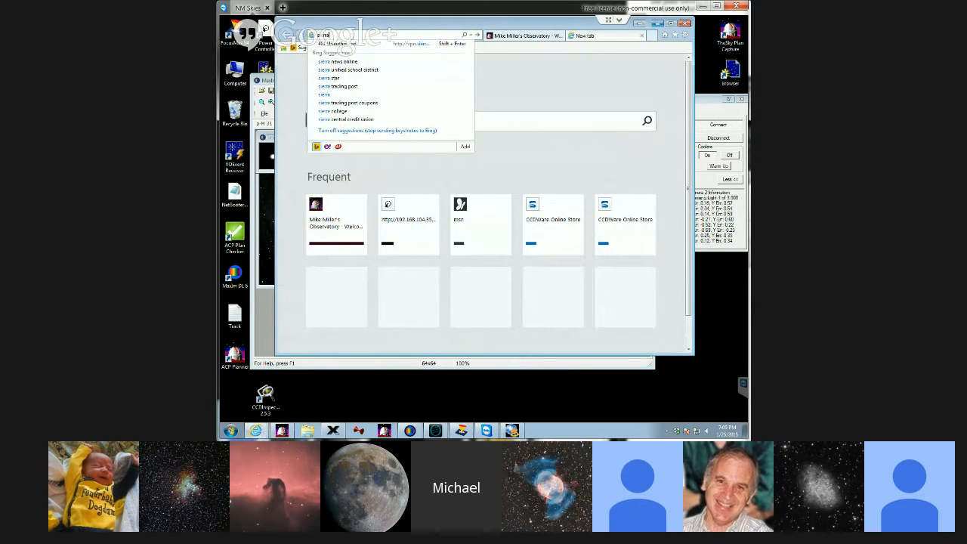
pyautogui.write(' rem')
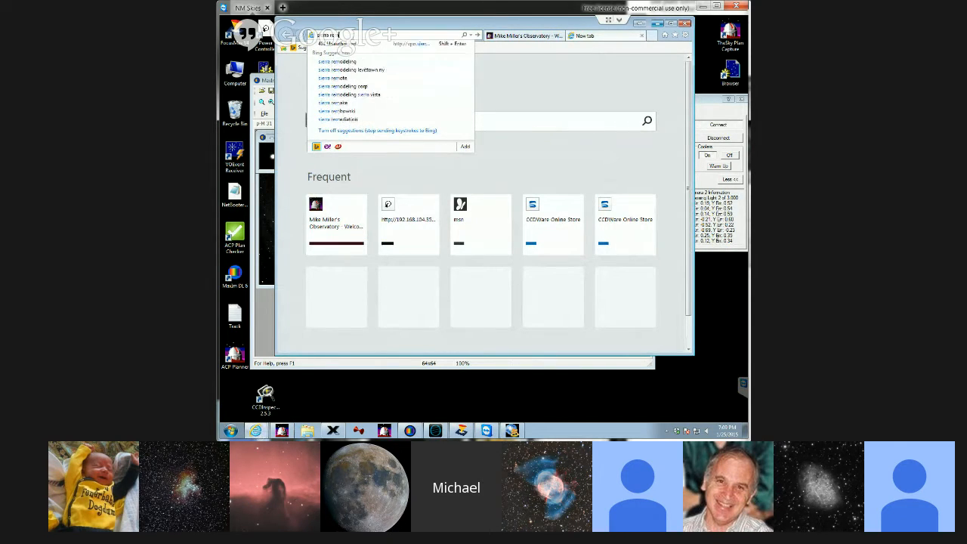
pyautogui.write('ote')
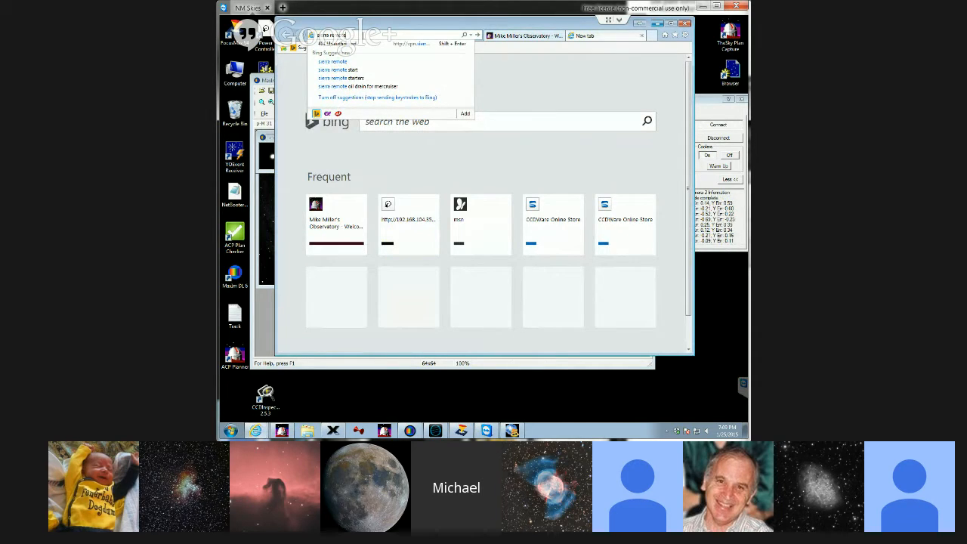
pyautogui.write(' oiler')
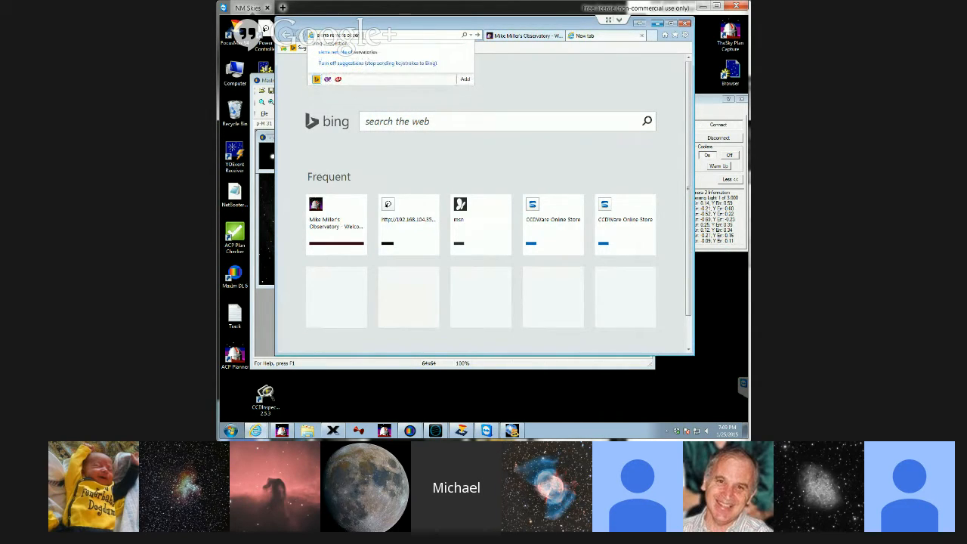
pyautogui.click(368, 53)
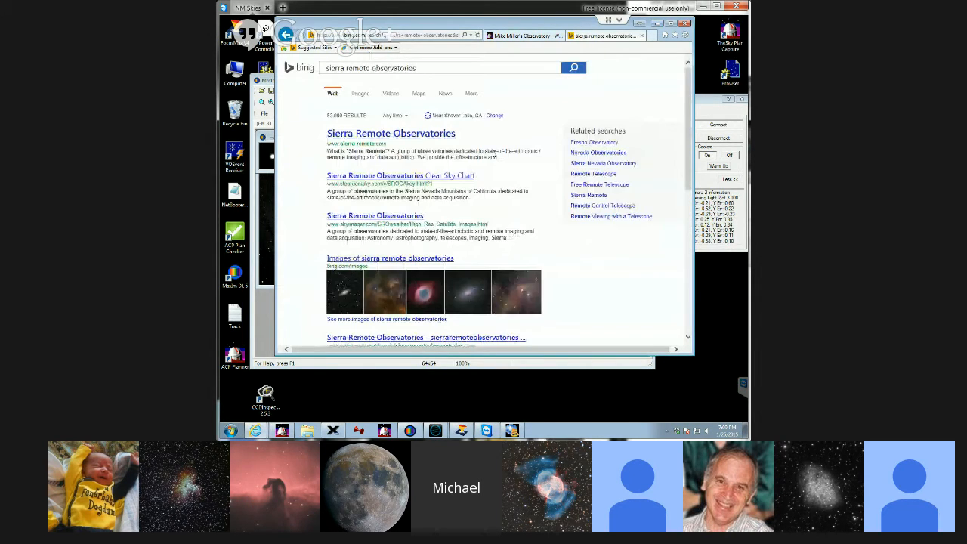
# Step: Open the Sierra Remote Observatories website from the search results and go to its Live Telemetry page
pyautogui.click(390, 132)
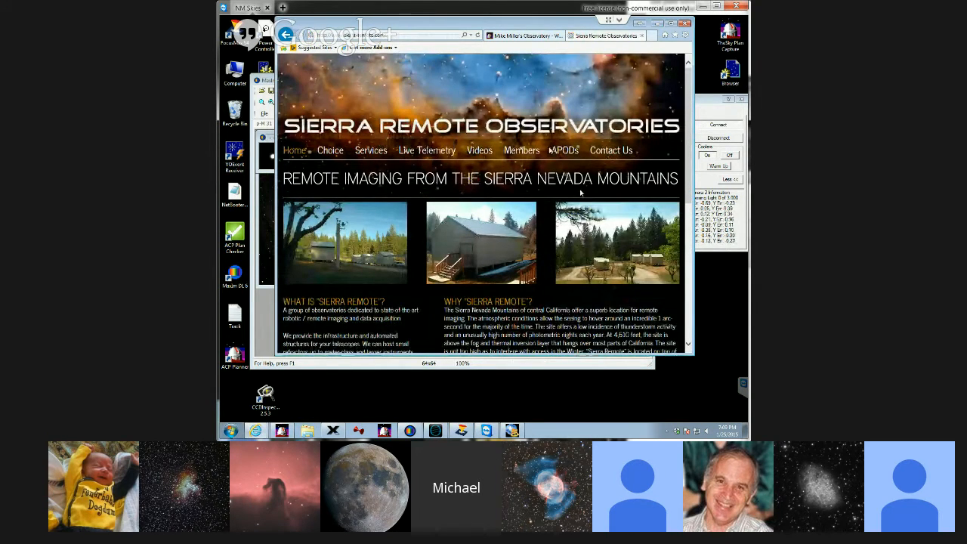
pyautogui.scroll(-3, 489, 157)
pyautogui.scroll(1, 453, 136)
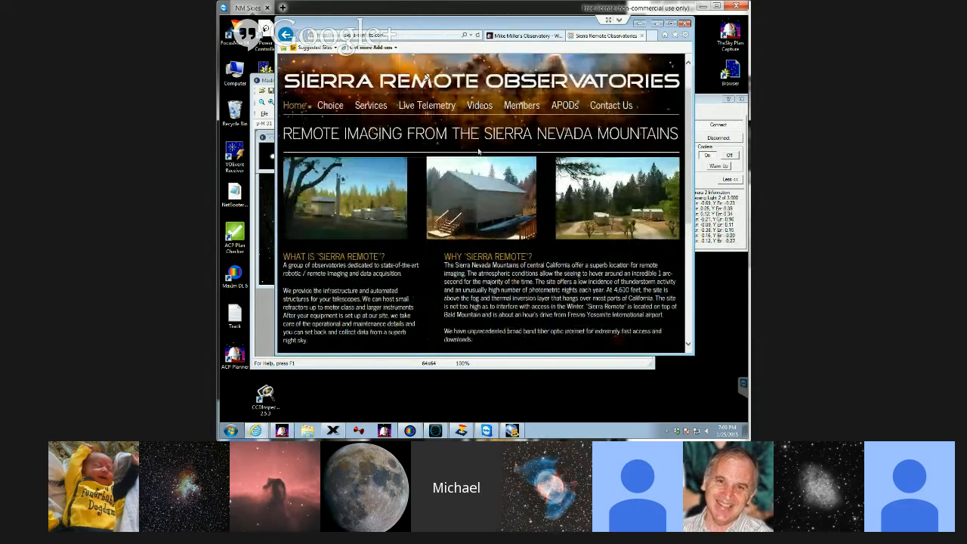
pyautogui.click(426, 106)
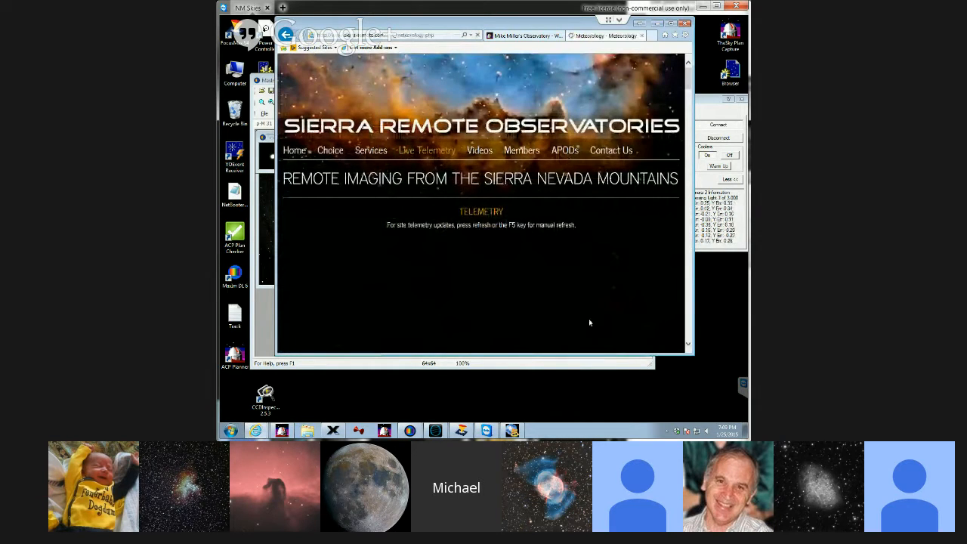
# Step: Examine the telemetry page's Clear Sky Chart, seeing monitor graph, SRO Conditions charts and SQM sky darkness readings
pyautogui.scroll(-2, 635, 286)
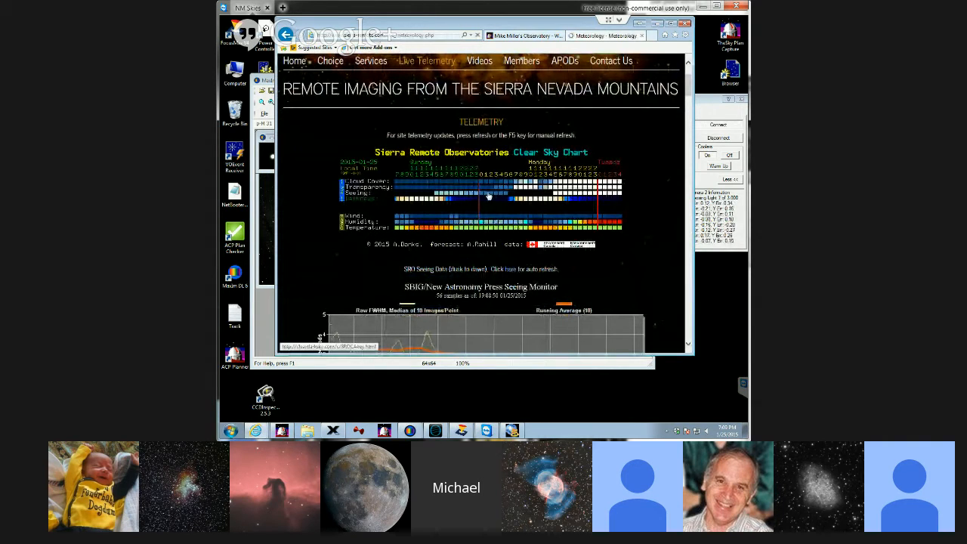
pyautogui.scroll(-4, 669, 278)
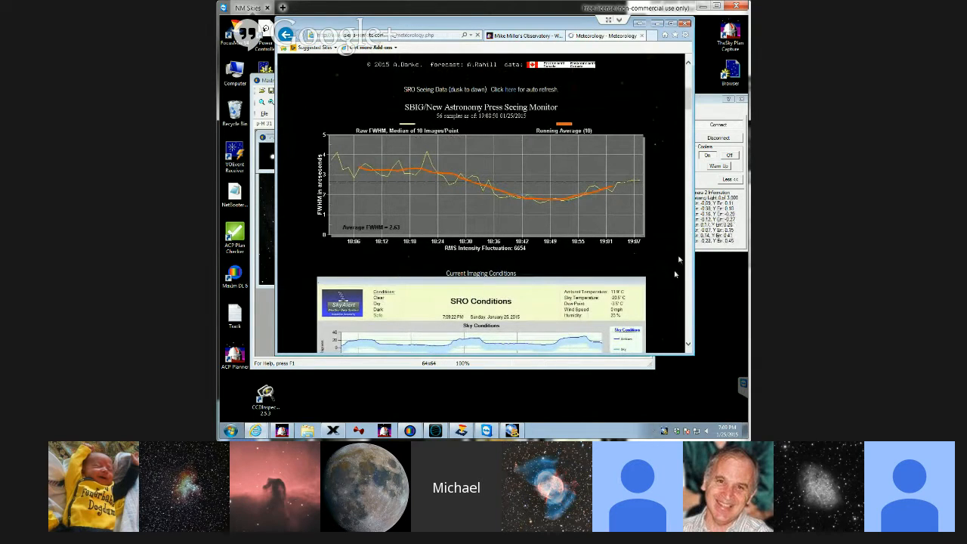
pyautogui.scroll(-6, 678, 259)
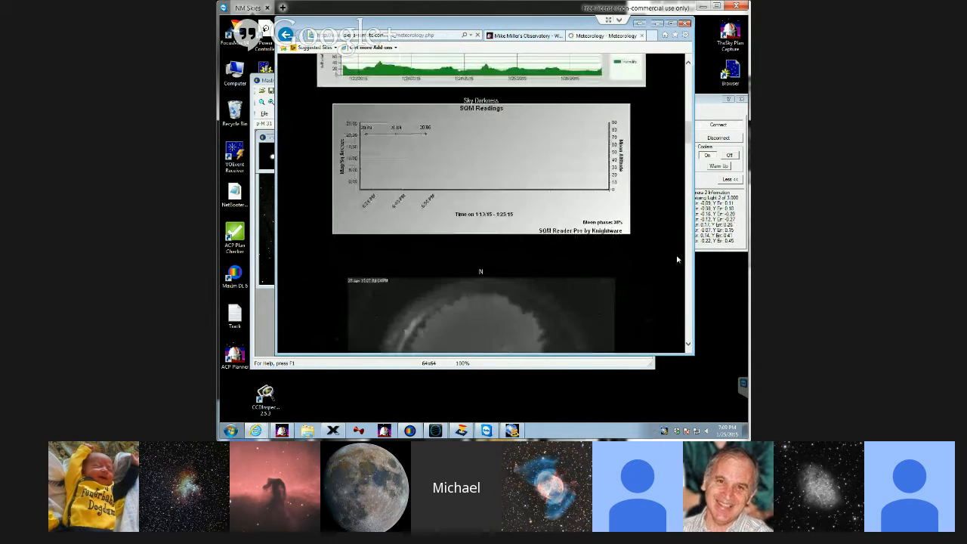
# Step: Look through the site's webcam views on the telemetry page, down to the lunar phase and current weather sections
pyautogui.scroll(-10, 678, 260)
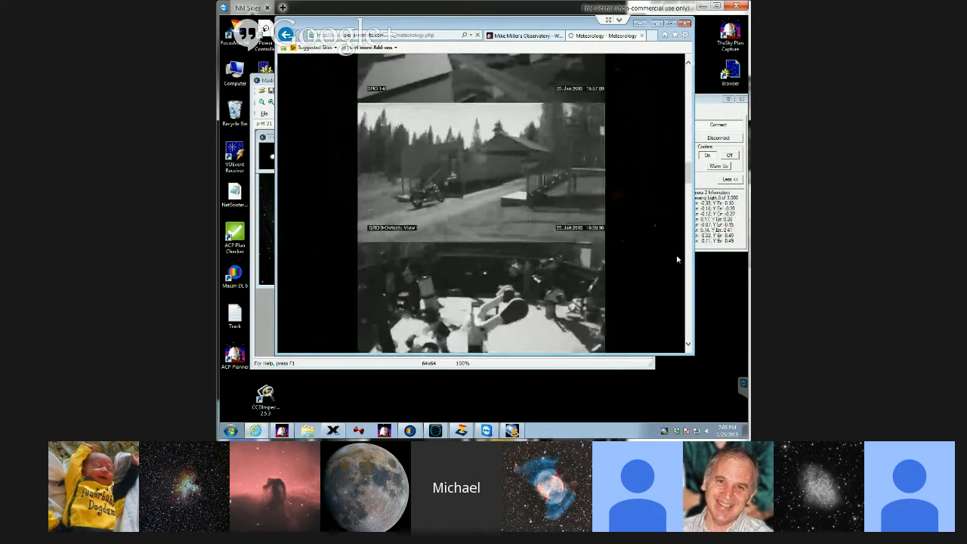
pyautogui.scroll(-1, 677, 259)
pyautogui.scroll(-1, 658, 248)
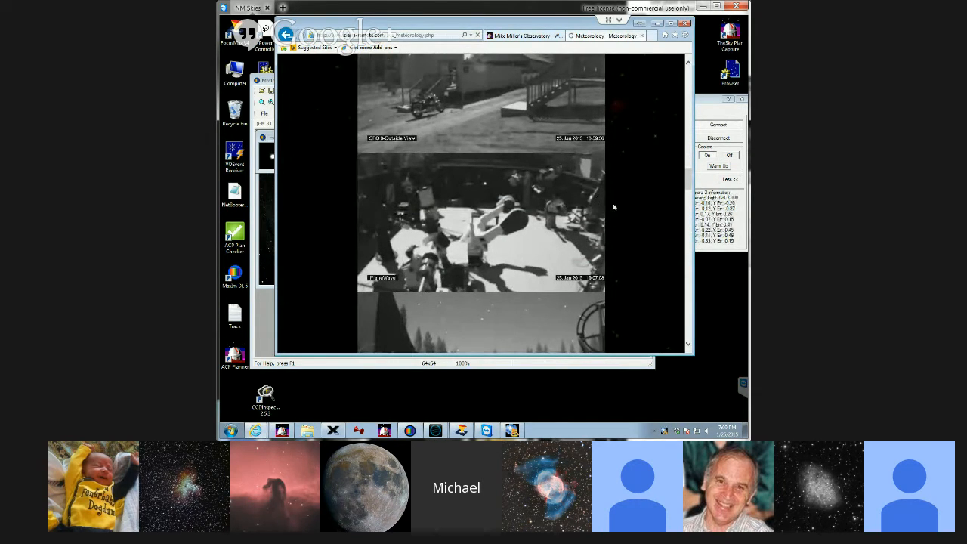
pyautogui.scroll(-1, 647, 241)
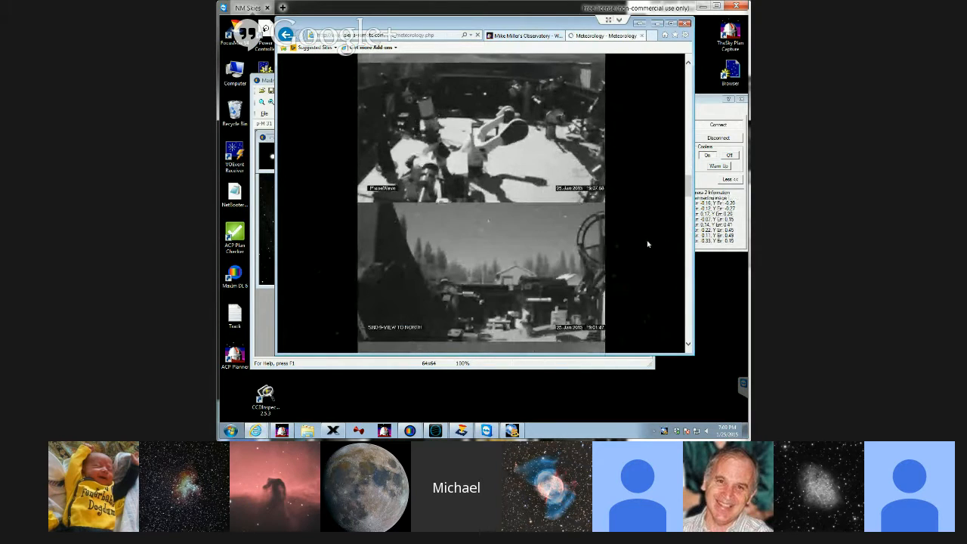
pyautogui.scroll(2, 647, 244)
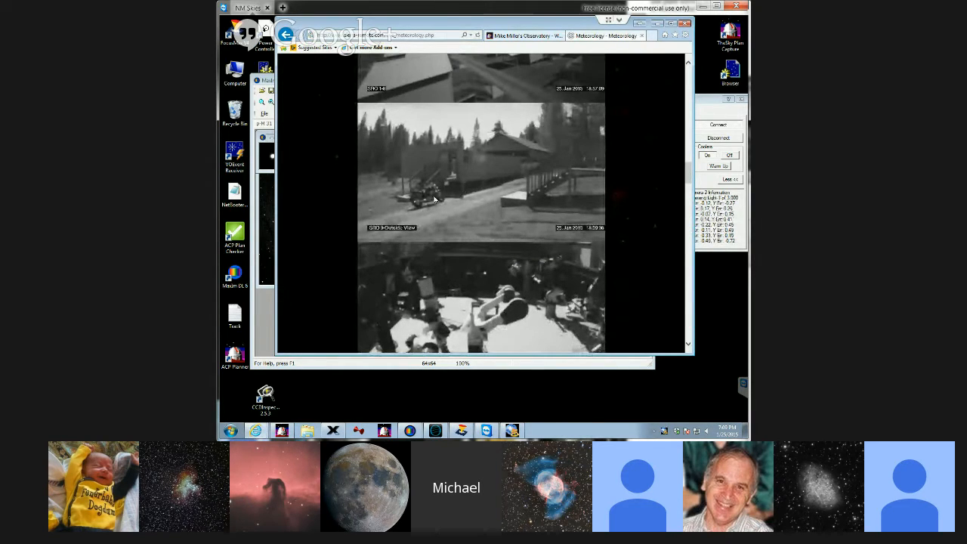
pyautogui.scroll(-5, 650, 243)
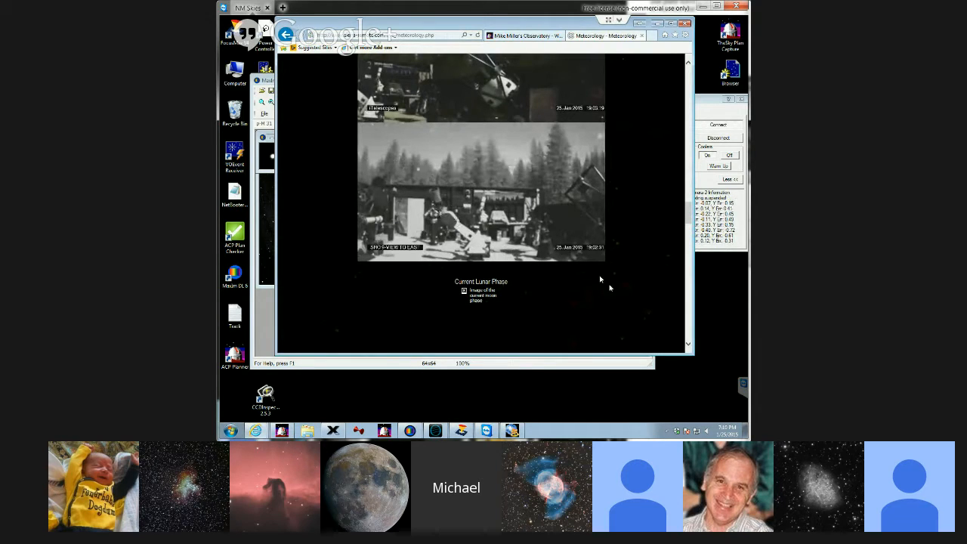
pyautogui.scroll(-3, 647, 236)
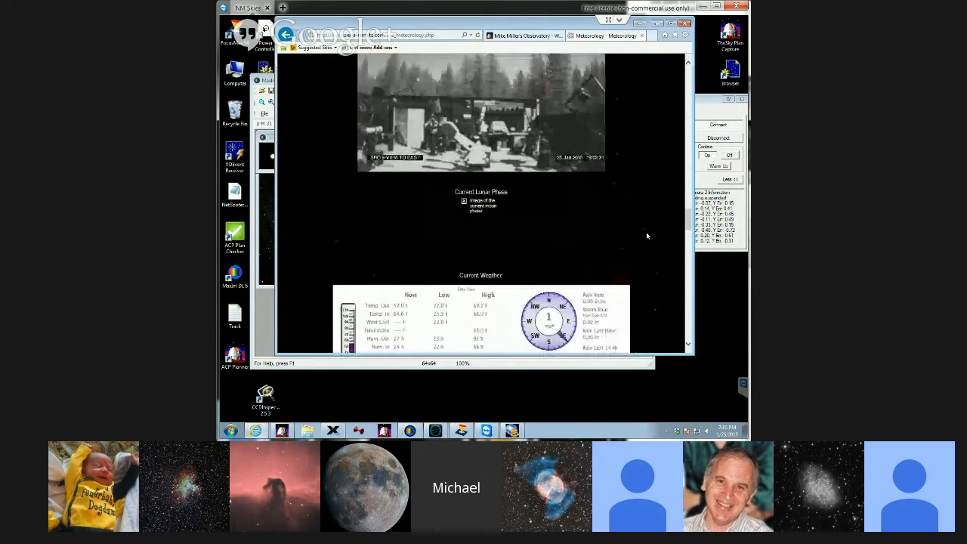
# Step: Review the webcams, all-sky camera image and SRO Conditions charts again, going back up to the seeing monitor graph
pyautogui.scroll(4, 646, 236)
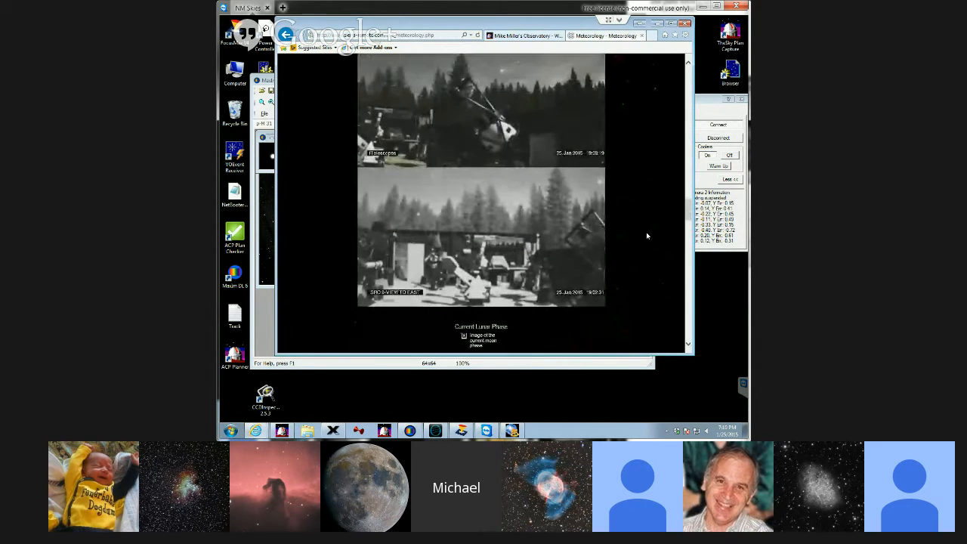
pyautogui.scroll(7, 647, 235)
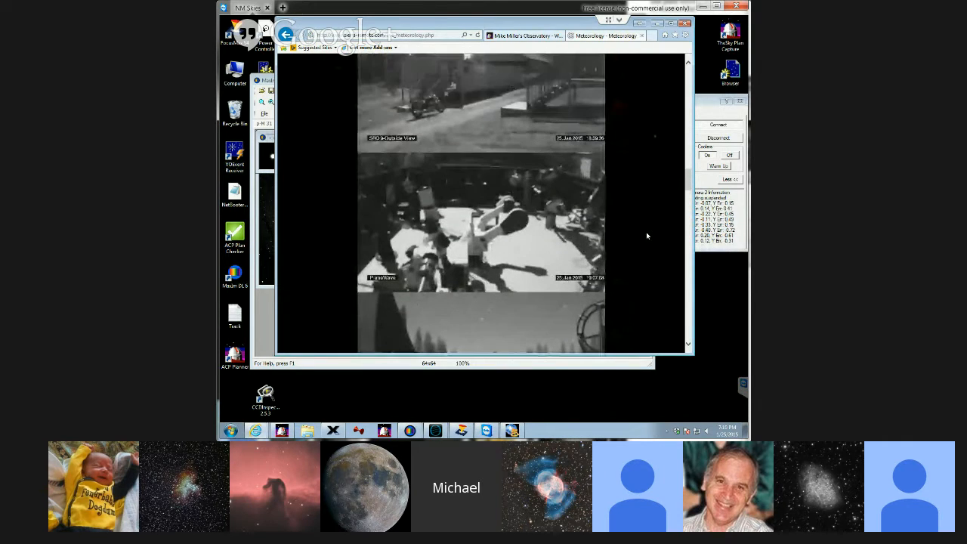
pyautogui.scroll(8, 647, 236)
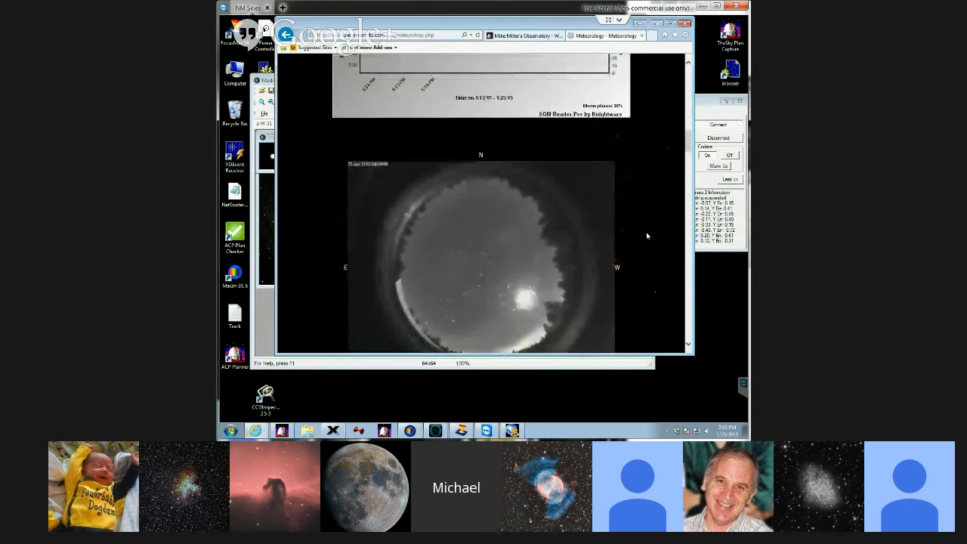
pyautogui.scroll(8, 647, 235)
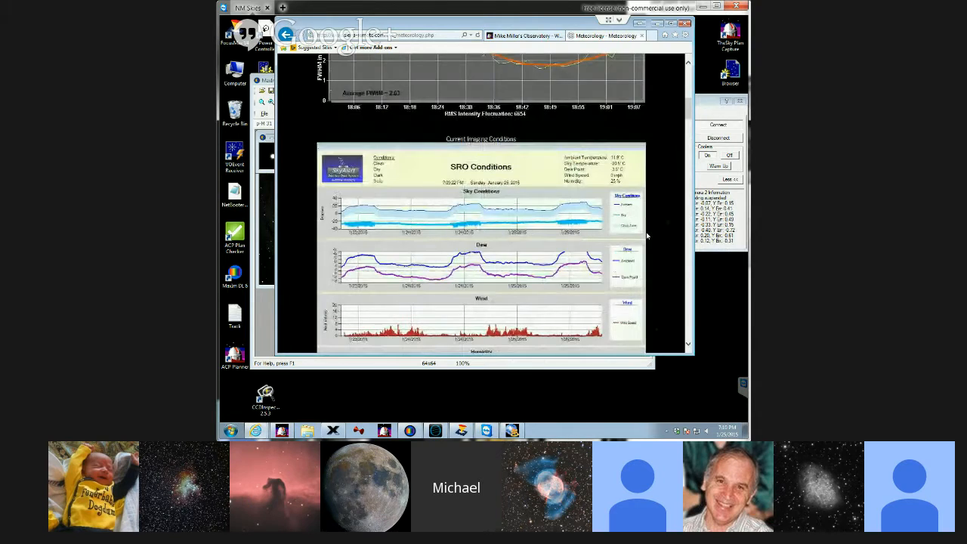
pyautogui.scroll(3, 647, 236)
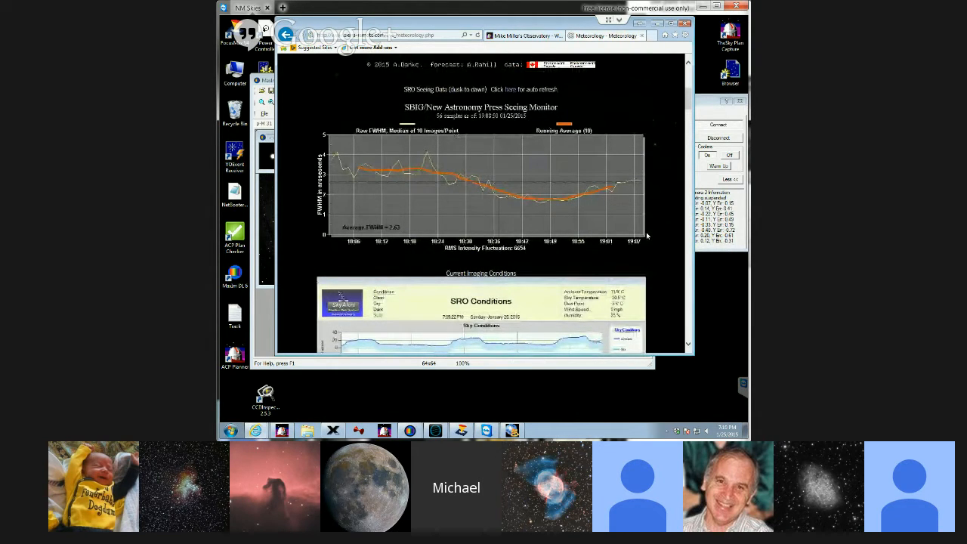
# Step: Return to MaxIm DL, set the zoom of the latest M 31 image to 50% and enlarge its window
pyautogui.click(656, 27)
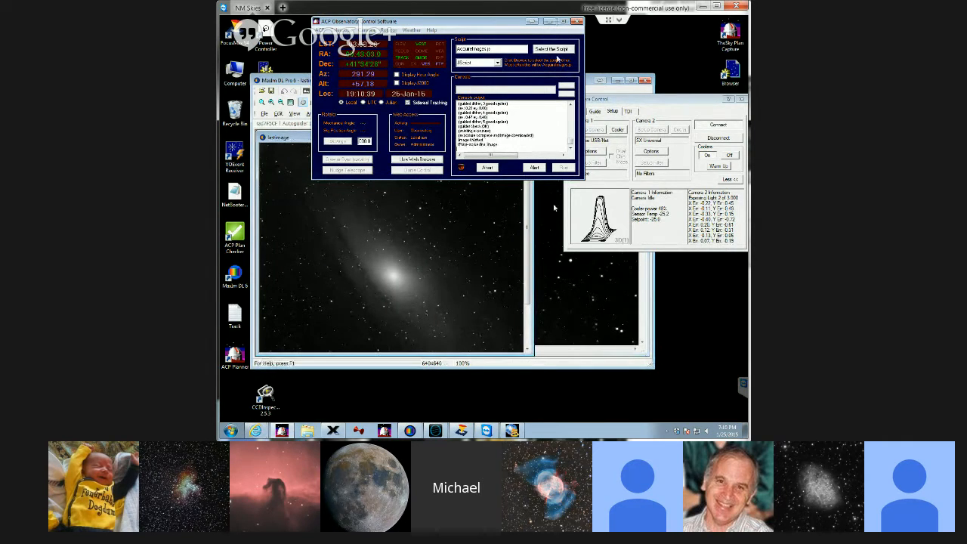
pyautogui.click(549, 22)
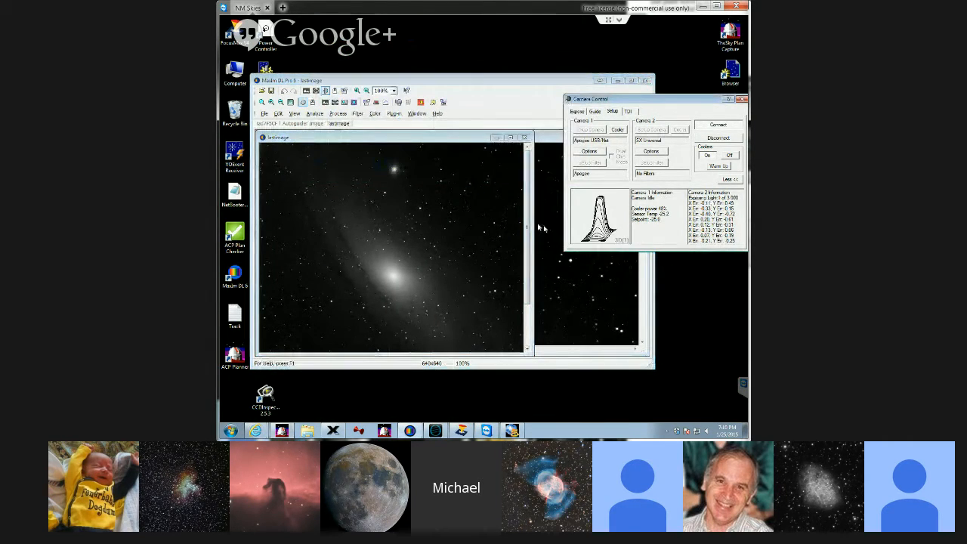
pyautogui.click(392, 90)
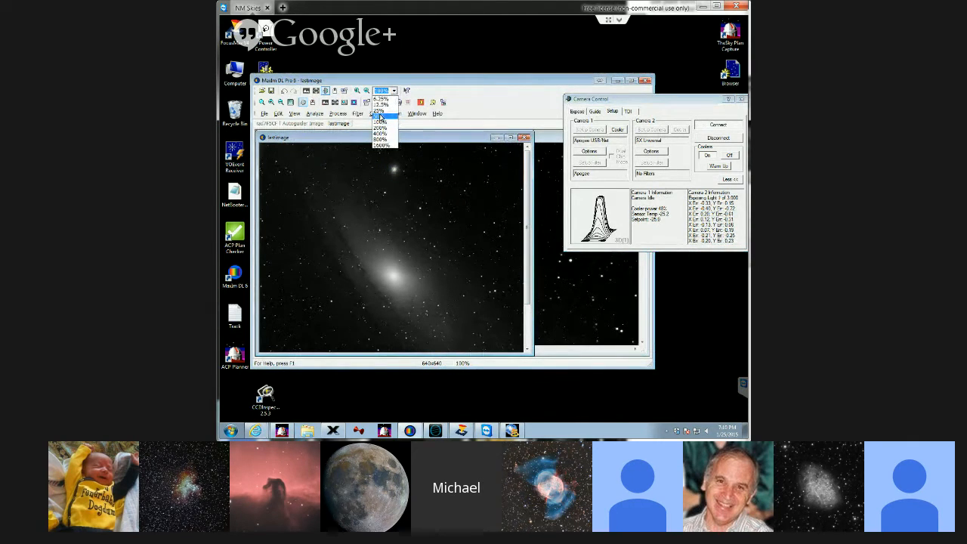
pyautogui.click(382, 117)
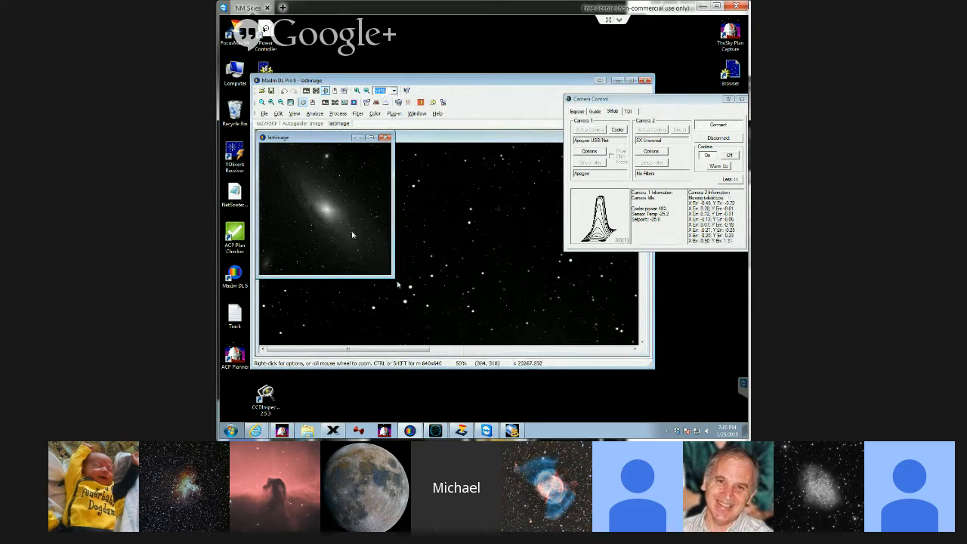
pyautogui.moveTo(486, 322); pyautogui.dragTo(487, 323)
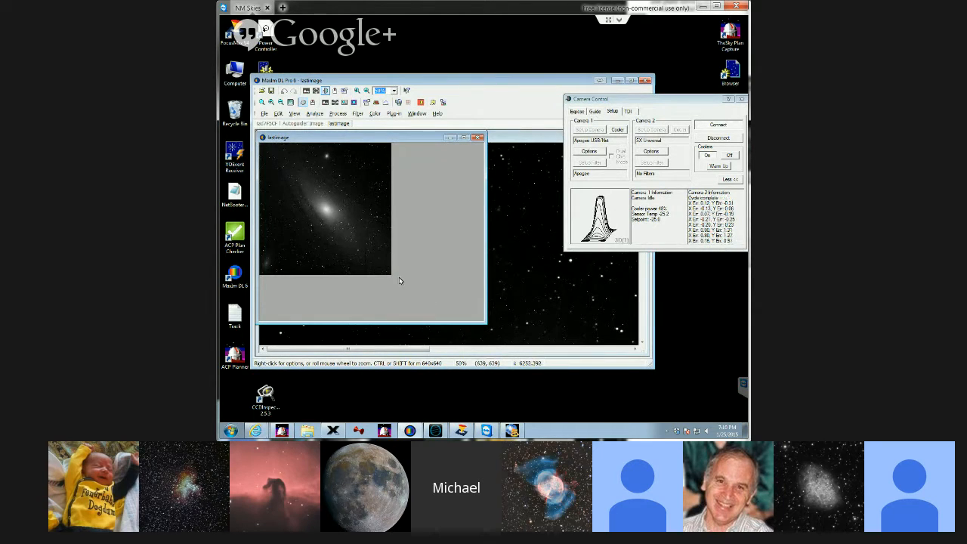
# Step: Check the Dropbox list of recently changed files for the M 31 image and dismiss it
pyautogui.click(676, 433)
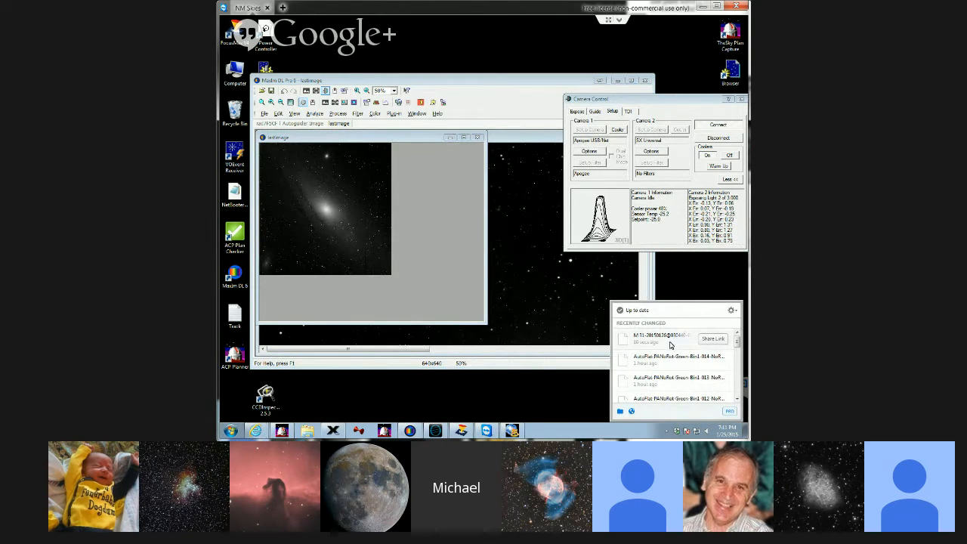
pyautogui.click(653, 435)
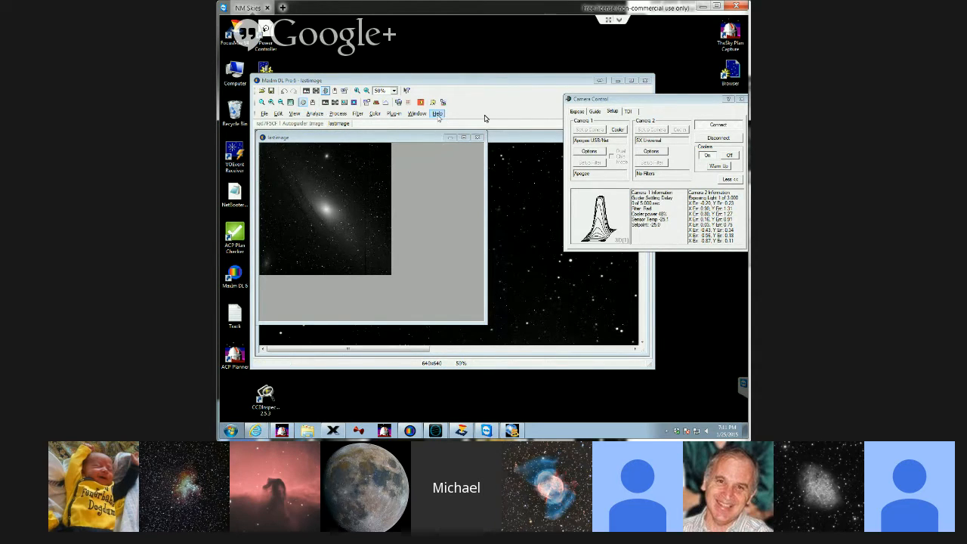
# Step: Minimize the latest M 31 image and set the zoom of the Autoguider Image to 400%
pyautogui.click(451, 137)
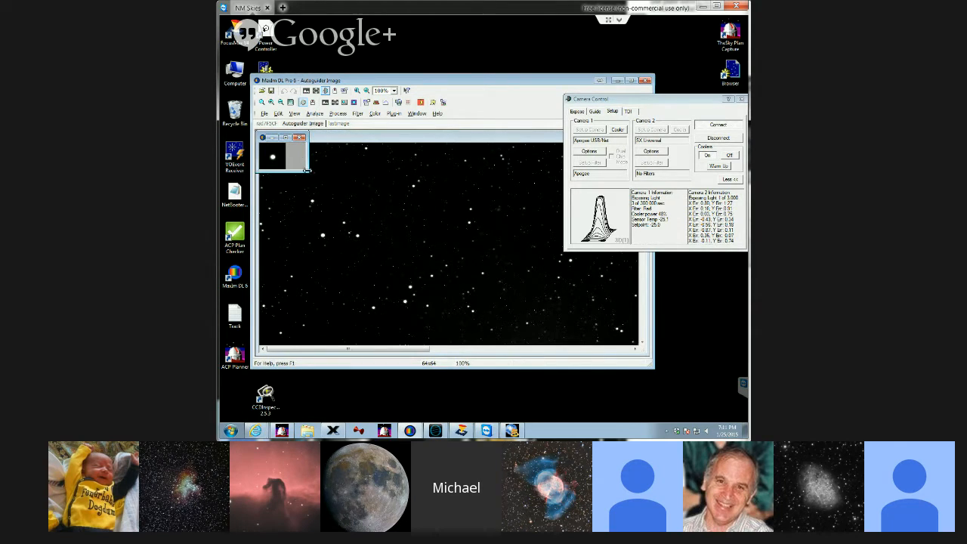
pyautogui.click(394, 90)
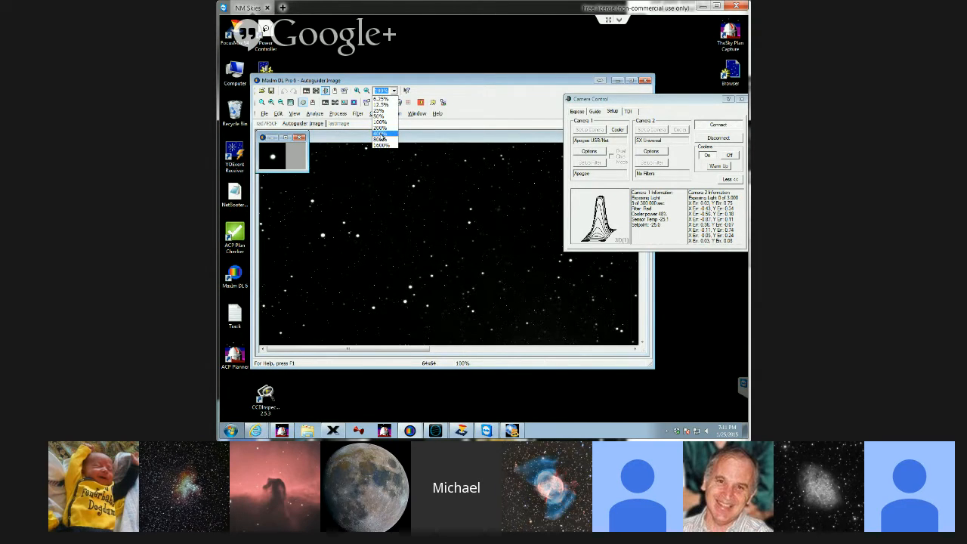
pyautogui.click(381, 135)
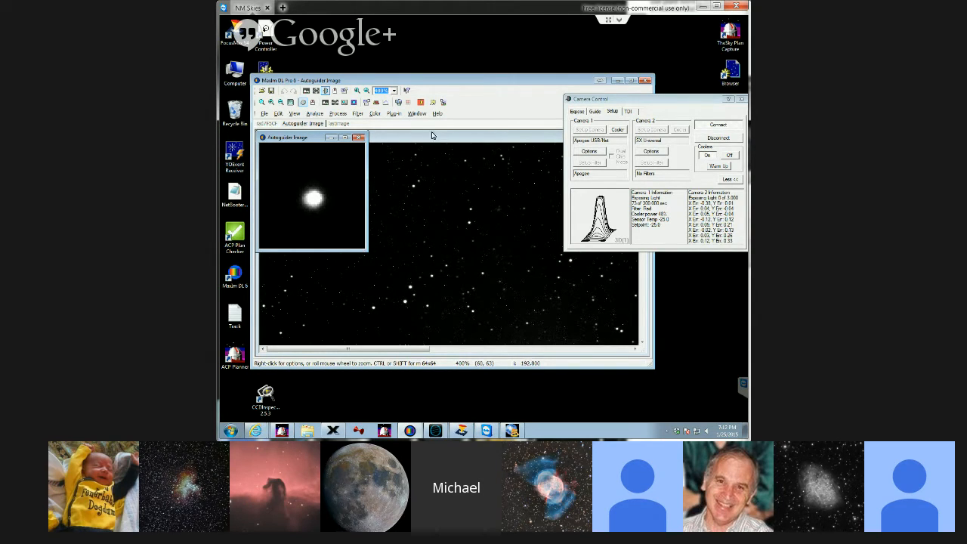
# Step: Set the zoom of the Autoguider Image to 100% and check the guider's Tracking Error Graph, closing it when done
pyautogui.click(393, 91)
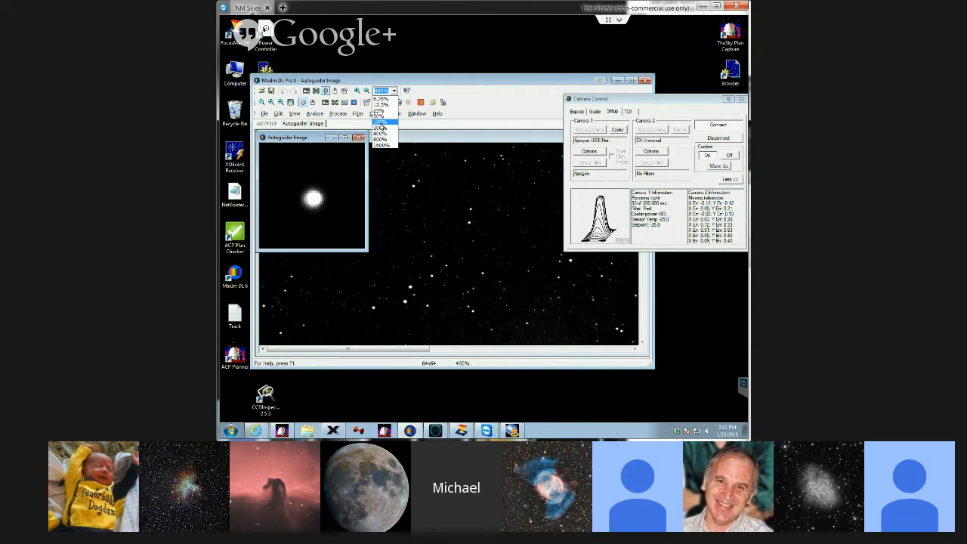
pyautogui.click(380, 123)
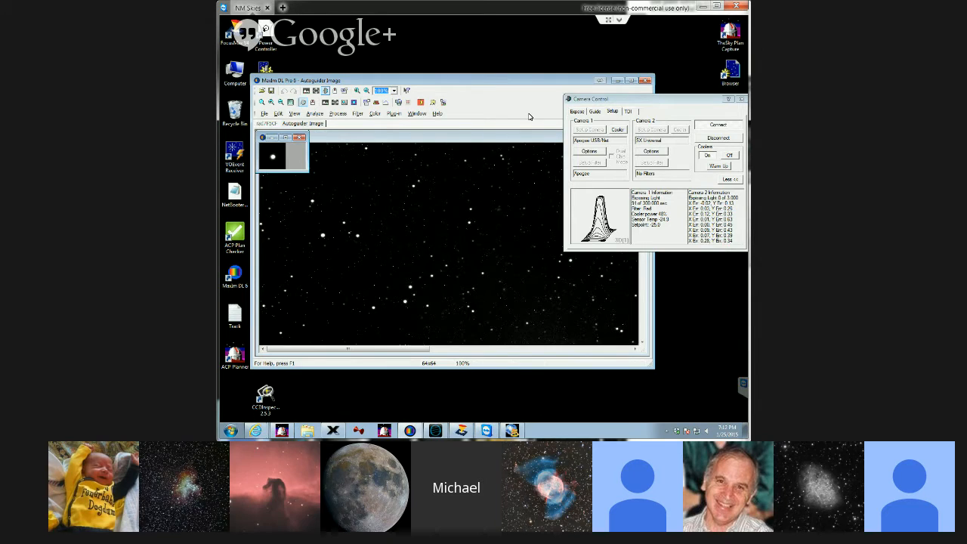
pyautogui.click(594, 111)
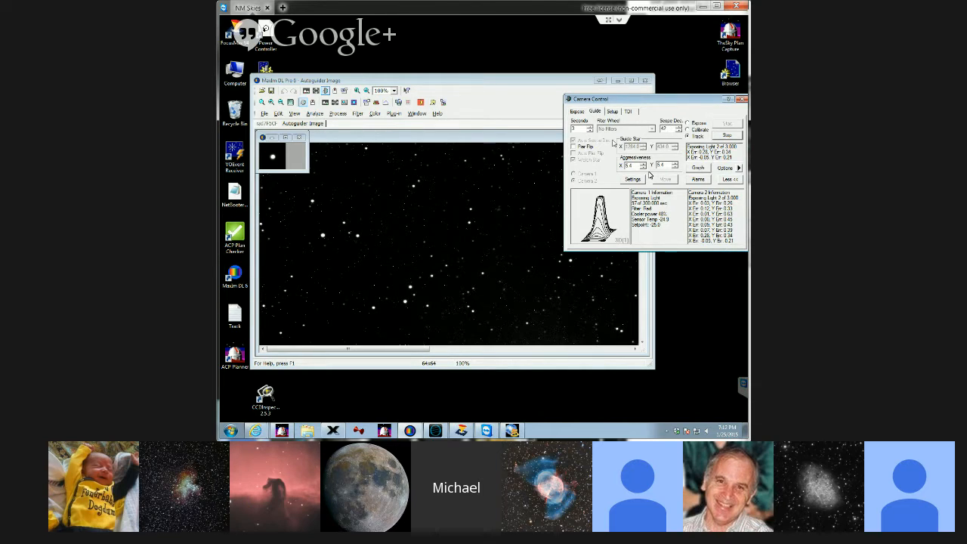
pyautogui.click(697, 168)
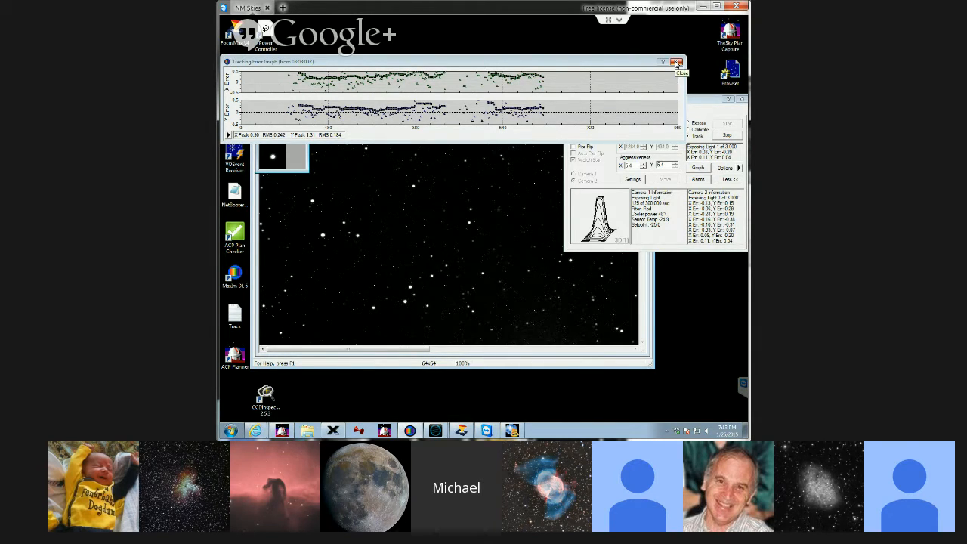
pyautogui.click(676, 63)
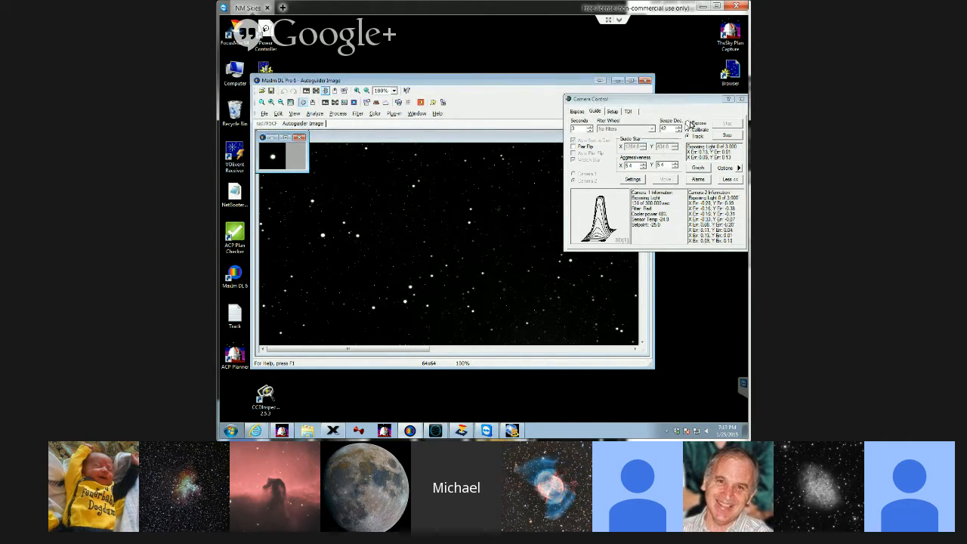
# Step: Review the Guider Settings, accept them as they are, and select Track as the guiding mode
pyautogui.click(633, 179)
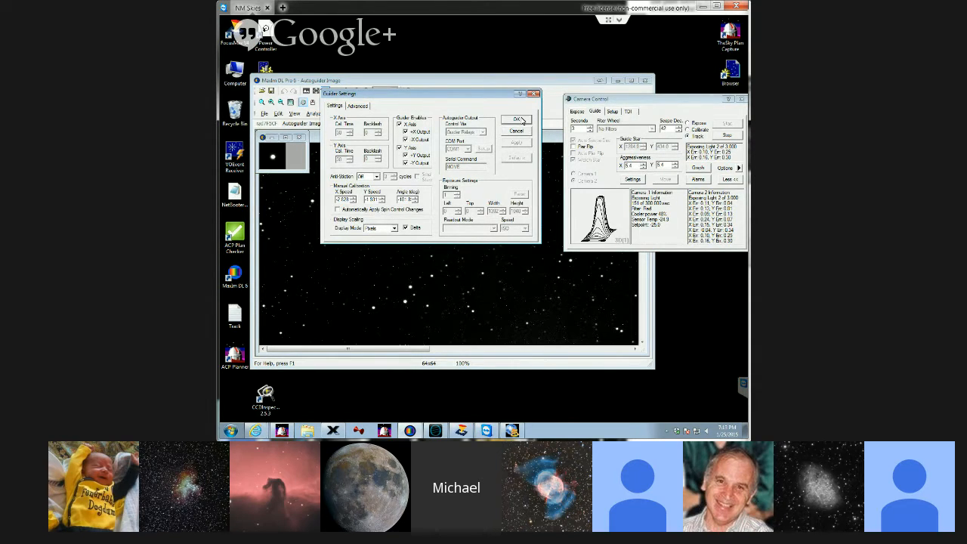
pyautogui.click(519, 120)
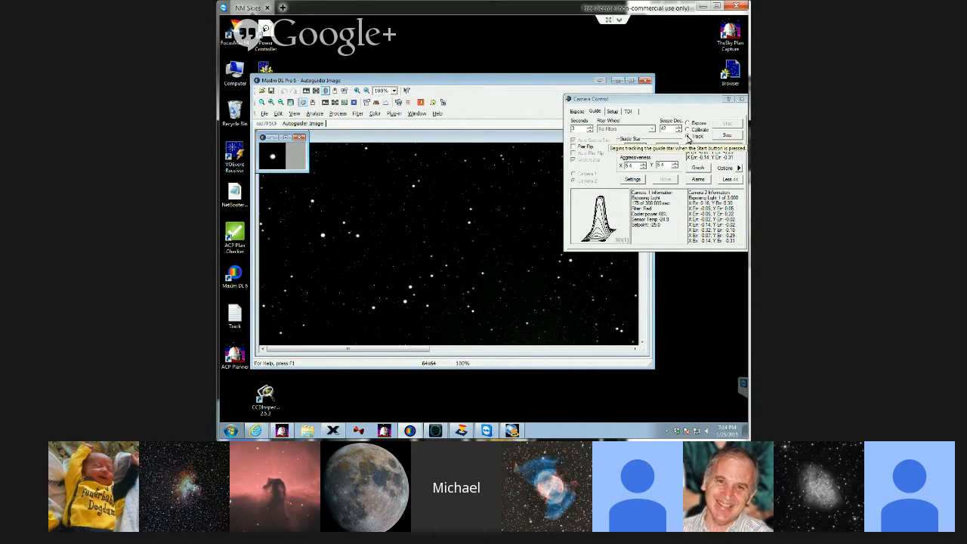
pyautogui.click(687, 137)
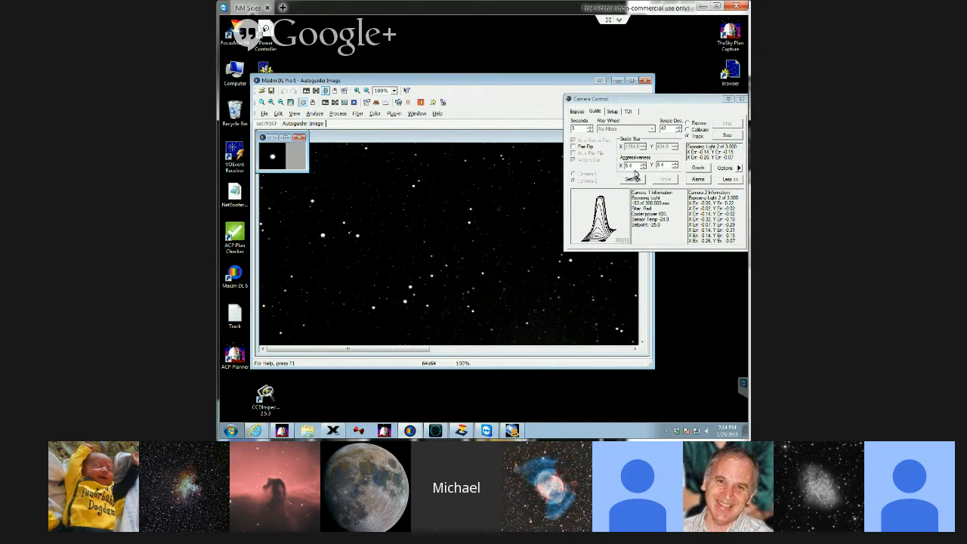
# Step: Set the vertical scale of the Tracking Error Graph to ±1, review the X and Y errors, and close the graph
pyautogui.click(699, 170)
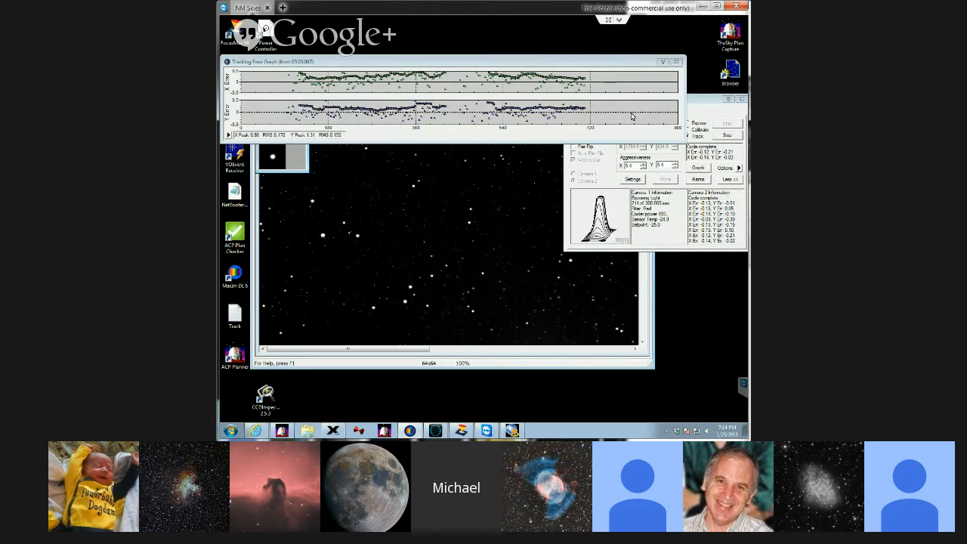
pyautogui.click(229, 135)
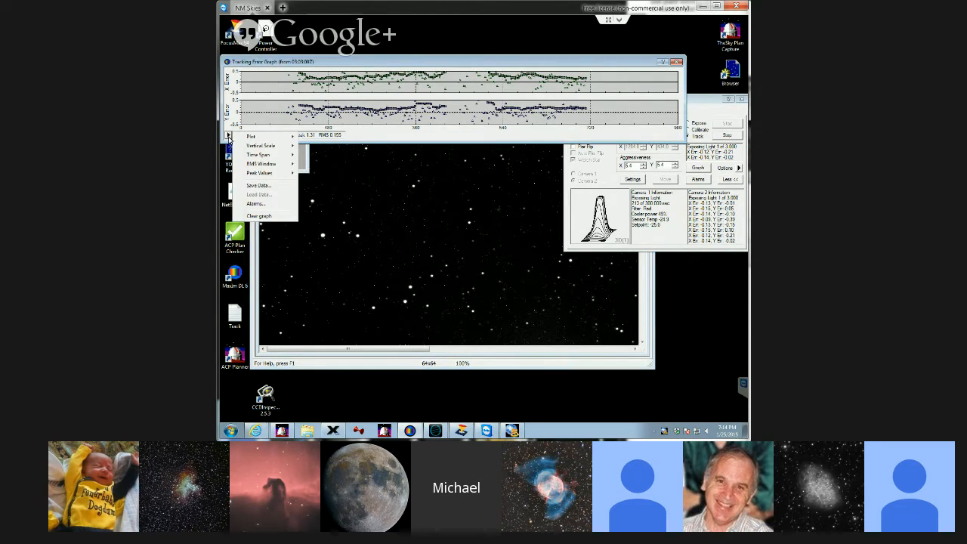
pyautogui.moveTo(260, 145)
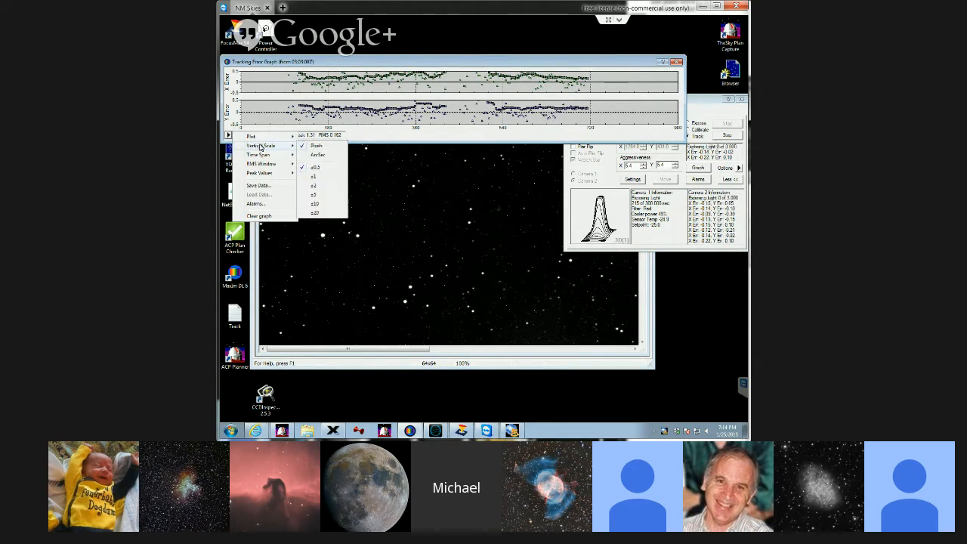
pyautogui.click(315, 176)
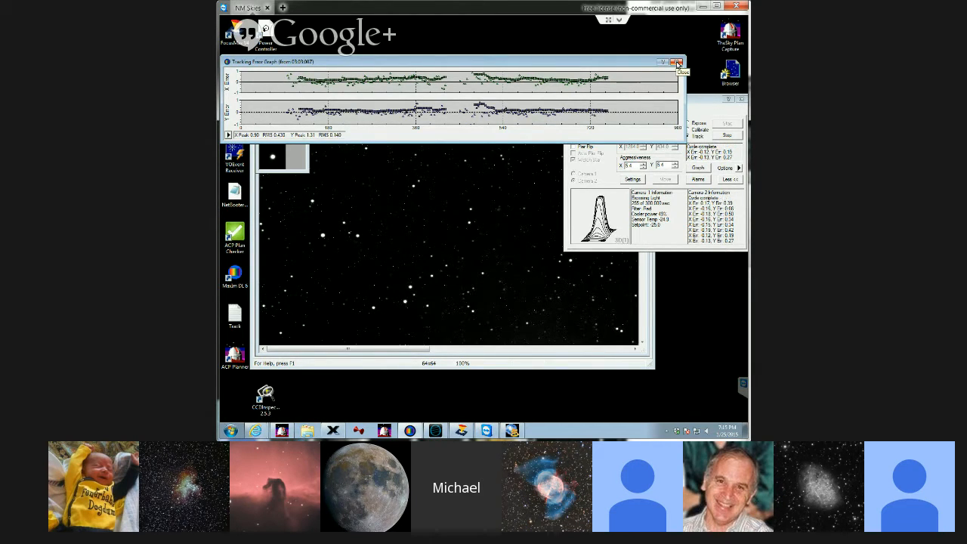
pyautogui.click(678, 63)
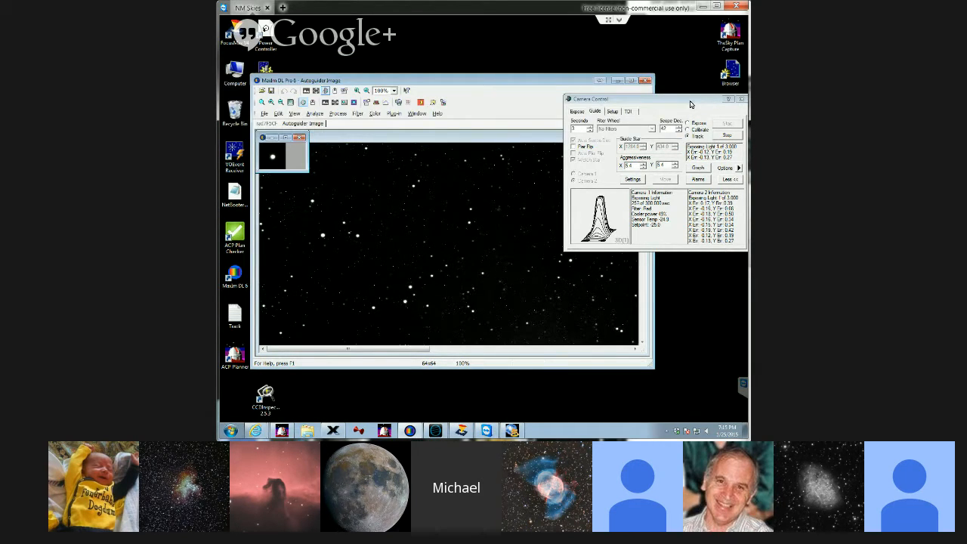
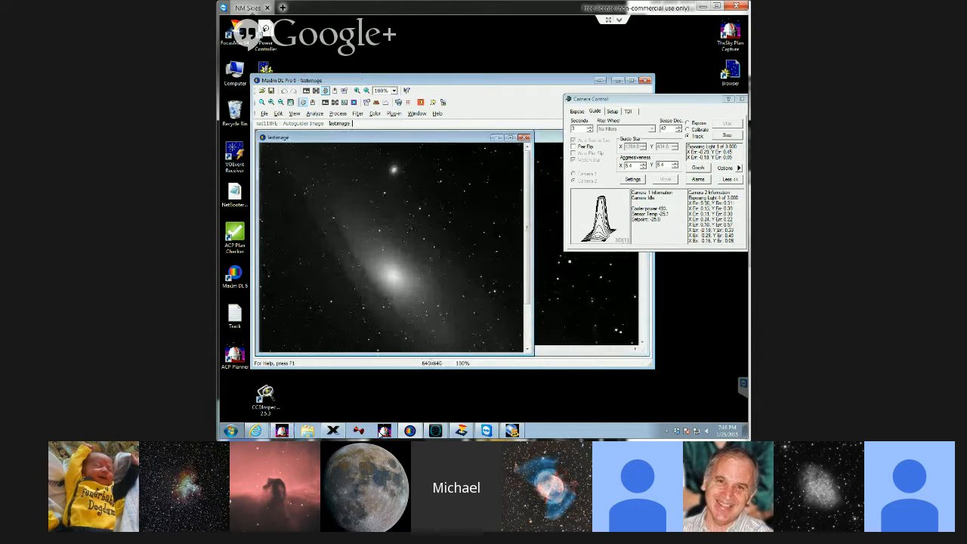
# Step: Switch to ACP Observatory Control Software and review the guided dither entries in the console output
pyautogui.click(281, 431)
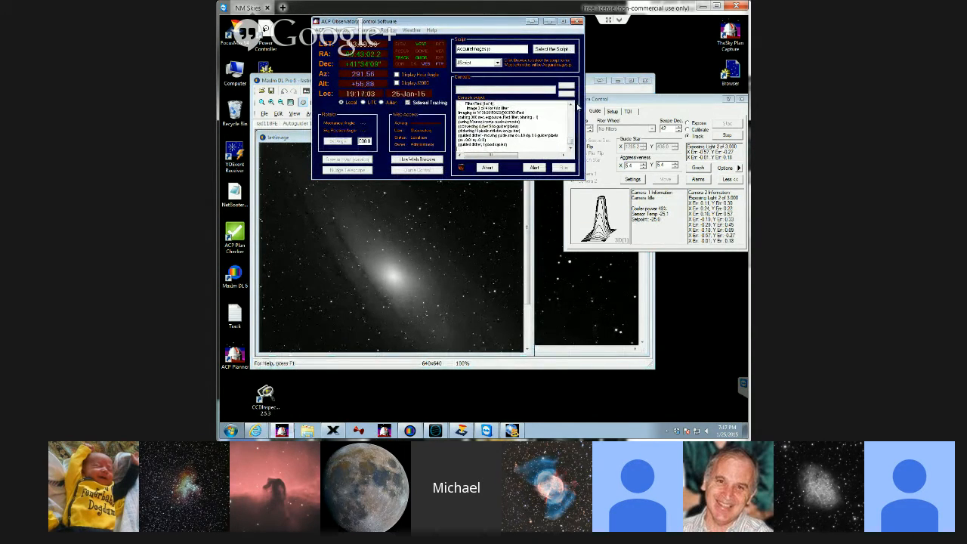
pyautogui.click(571, 105)
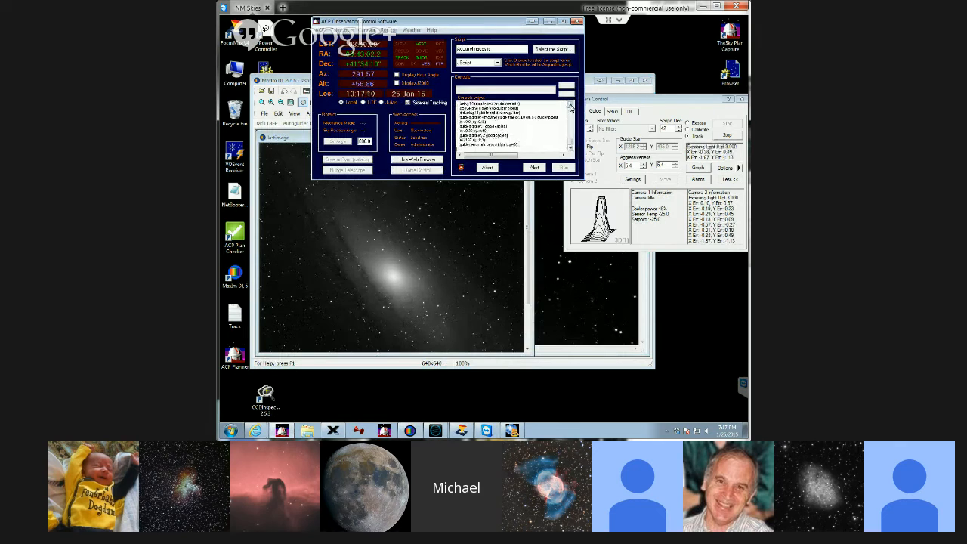
pyautogui.click(571, 105)
pyautogui.click(572, 106)
pyautogui.click(571, 106)
pyautogui.click(571, 106)
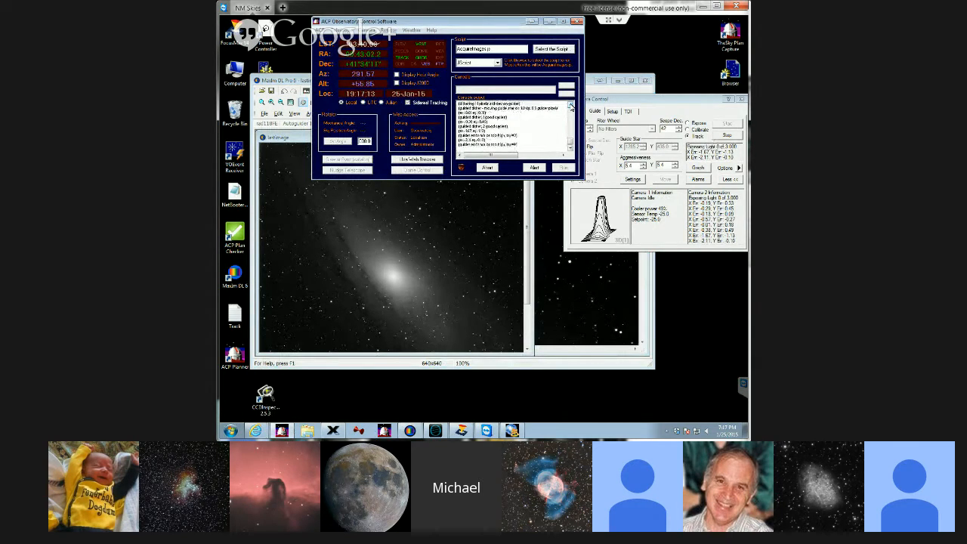
pyautogui.click(571, 105)
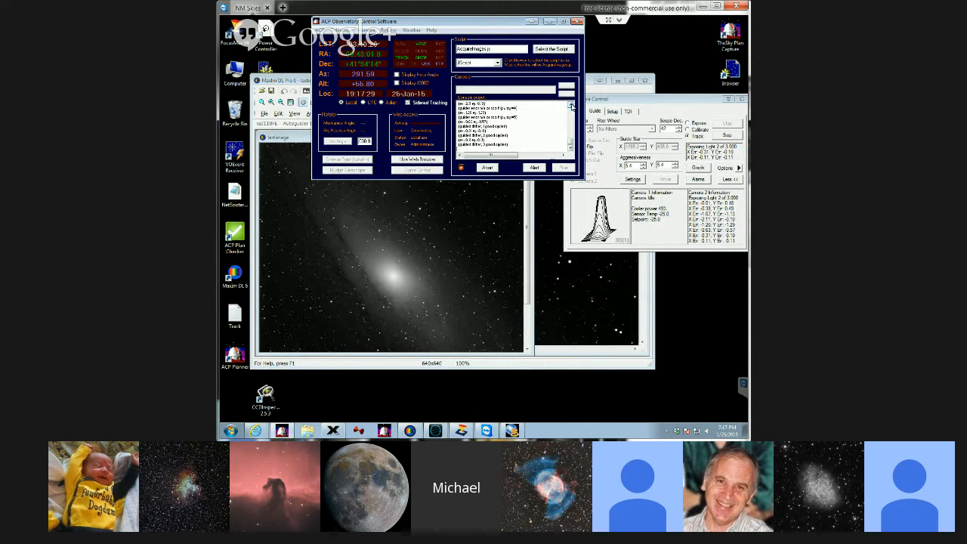
pyautogui.click(572, 106)
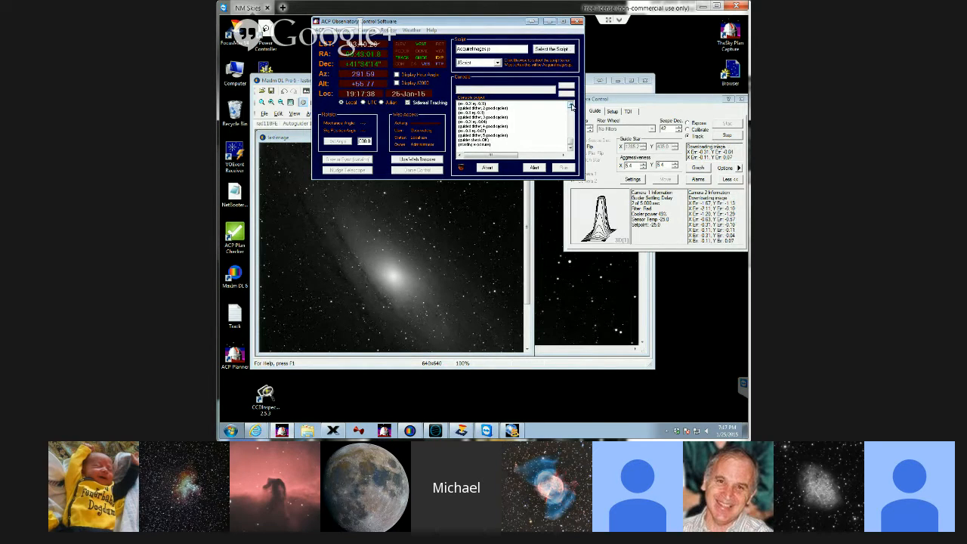
# Step: Switch to TheSkyX, open the TPoint Add On, activate ProTrack and enable its tracking adjustments
pyautogui.click(333, 430)
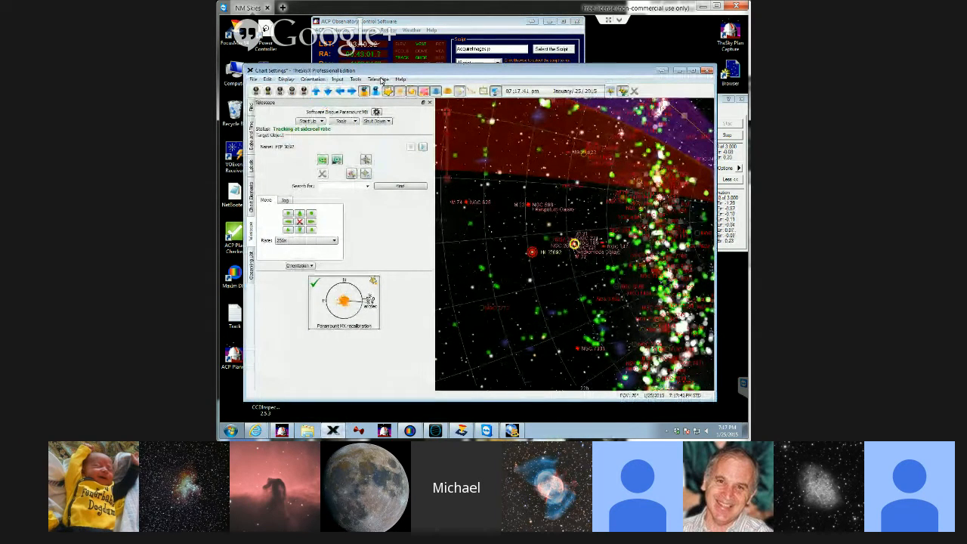
pyautogui.click(382, 80)
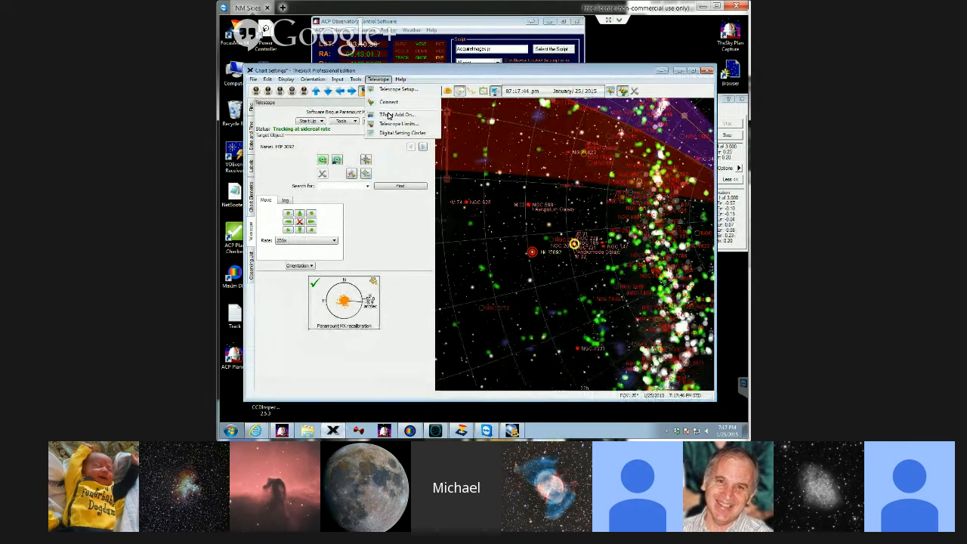
pyautogui.click(388, 115)
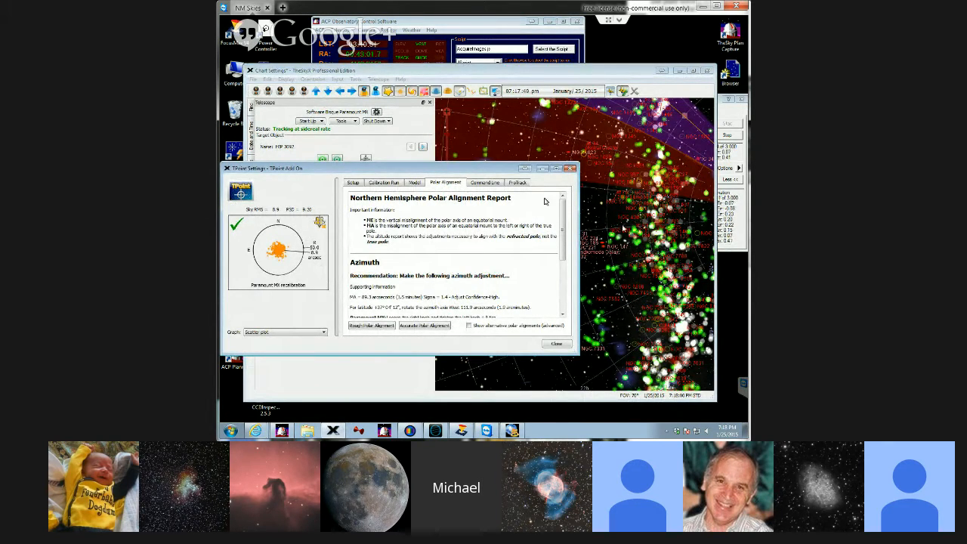
pyautogui.click(524, 184)
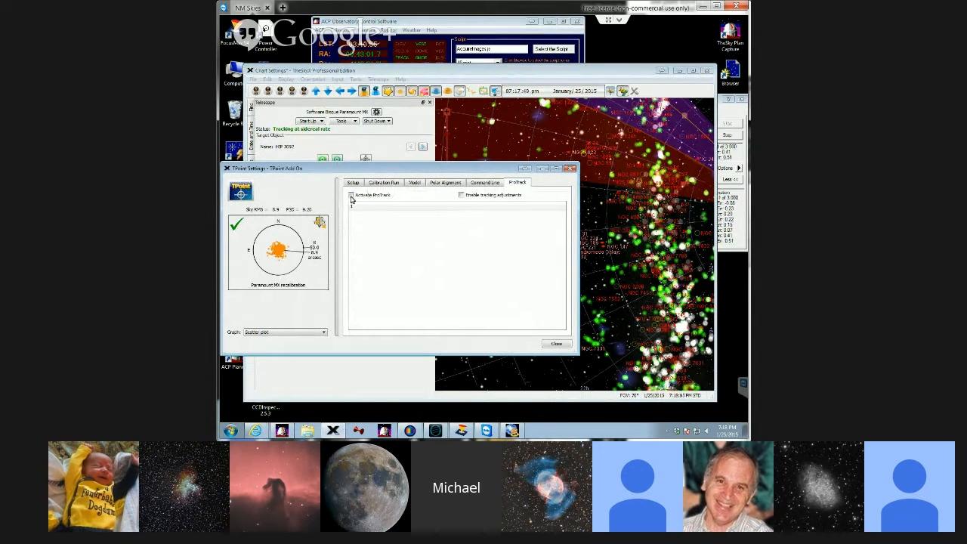
pyautogui.click(351, 195)
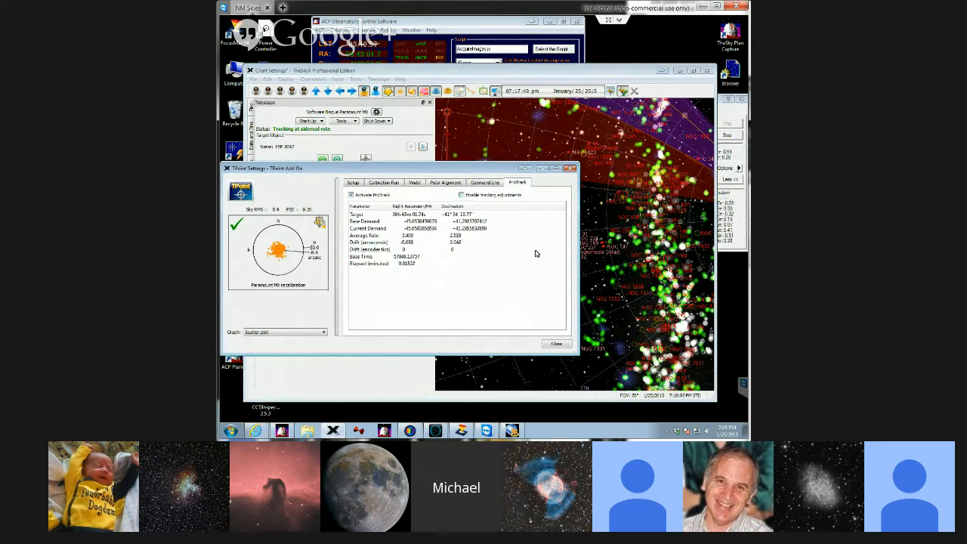
pyautogui.click(461, 195)
# Step: Review the TPoint model terms, polar alignment report, command-line output and setup options, and close the TPoint Add On
pyautogui.click(414, 184)
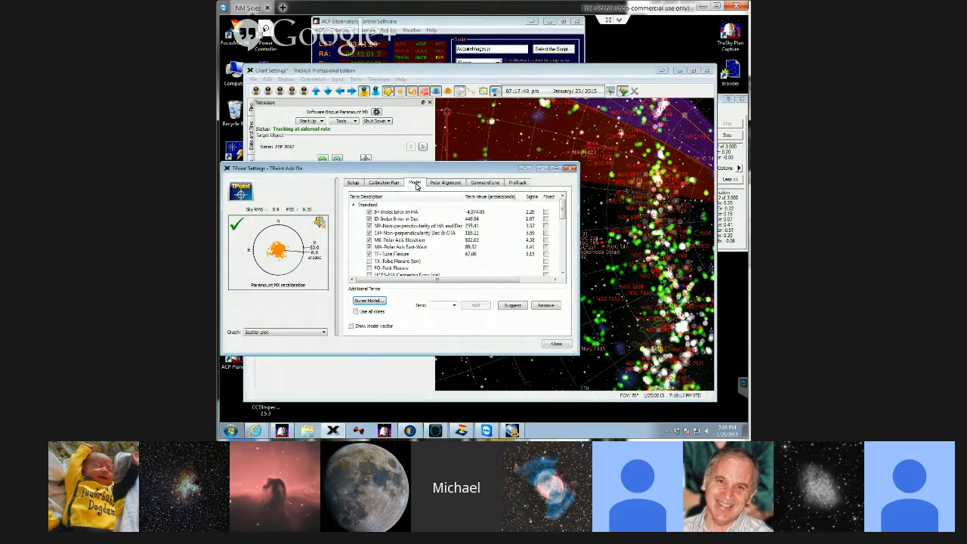
pyautogui.click(456, 183)
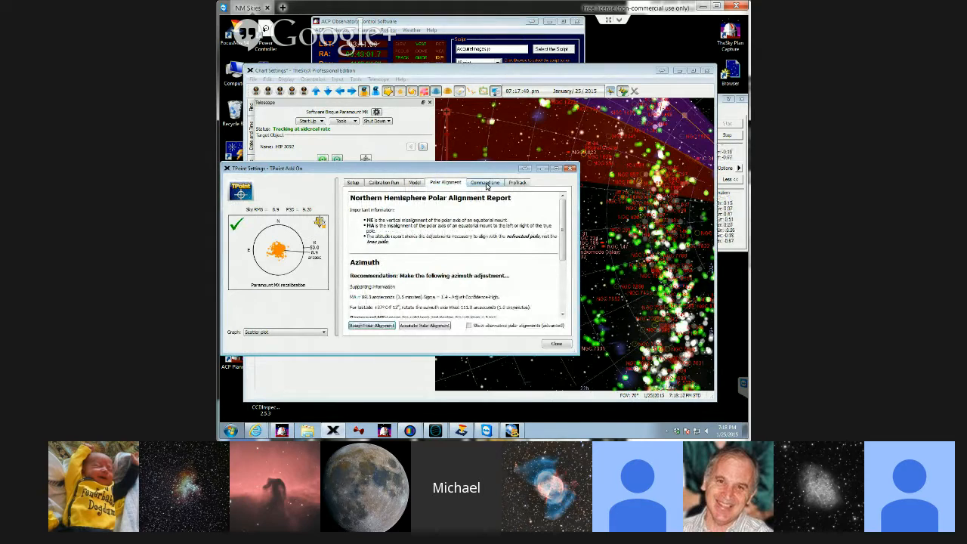
pyautogui.click(485, 184)
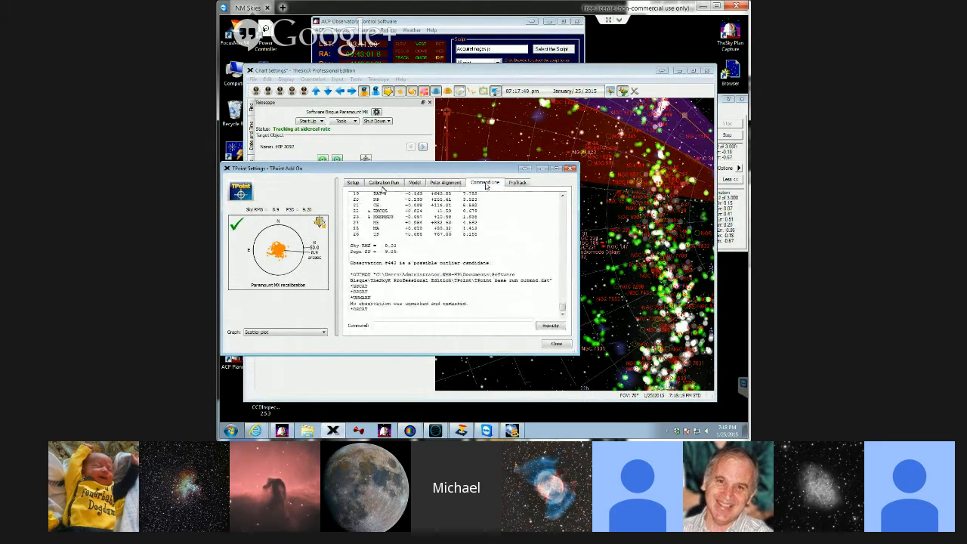
pyautogui.click(355, 183)
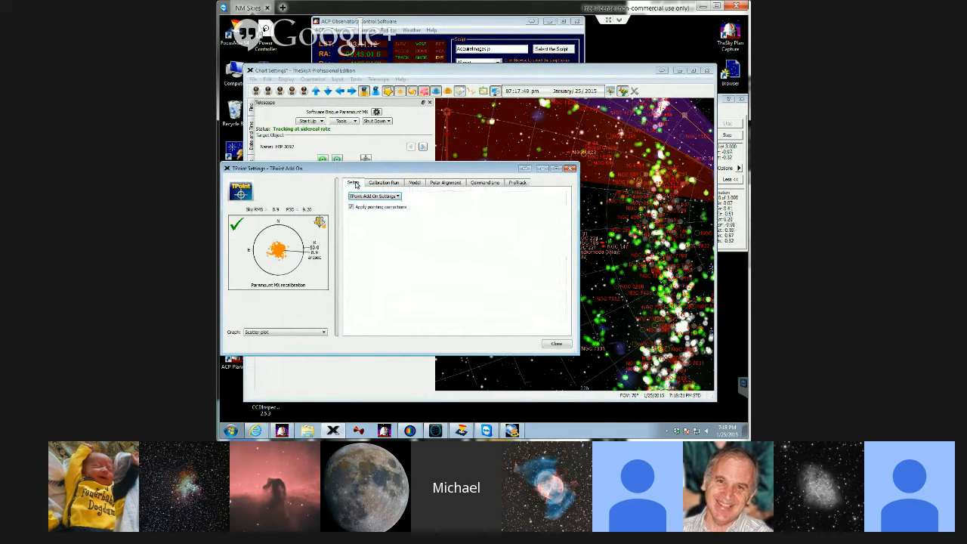
pyautogui.click(556, 345)
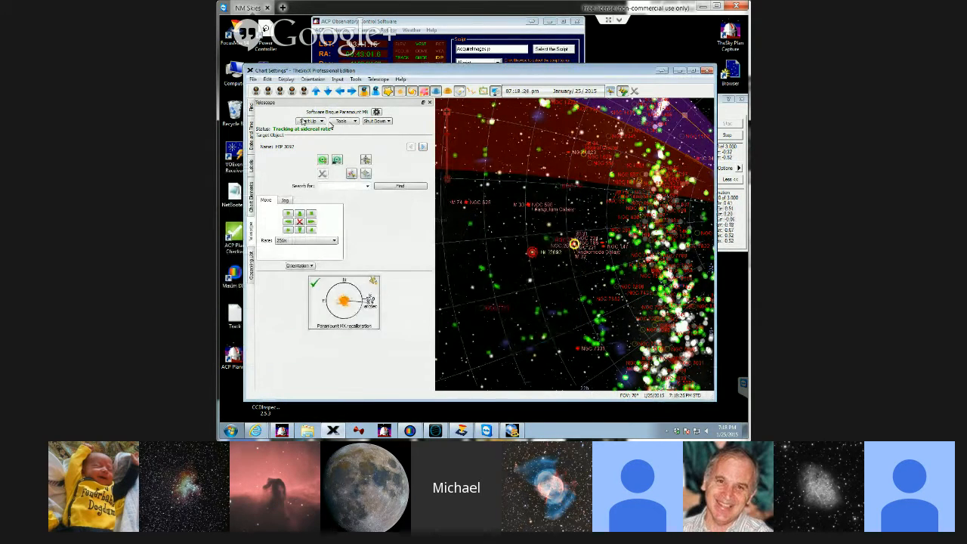
# Step: Retrieve the mount's periodic error correction table in Bisque TCS to inspect its curve, close the dialog and minimize TheSkyX
pyautogui.click(344, 122)
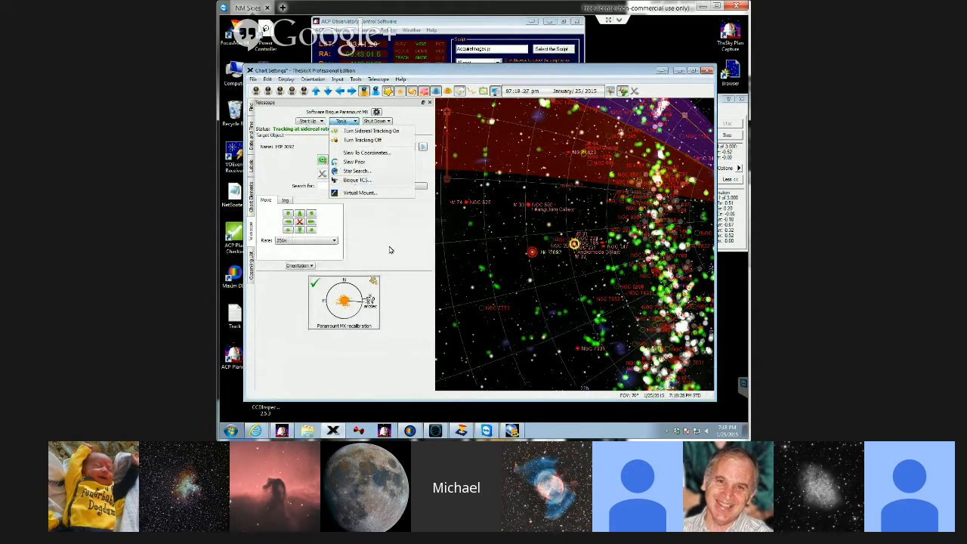
pyautogui.click(358, 181)
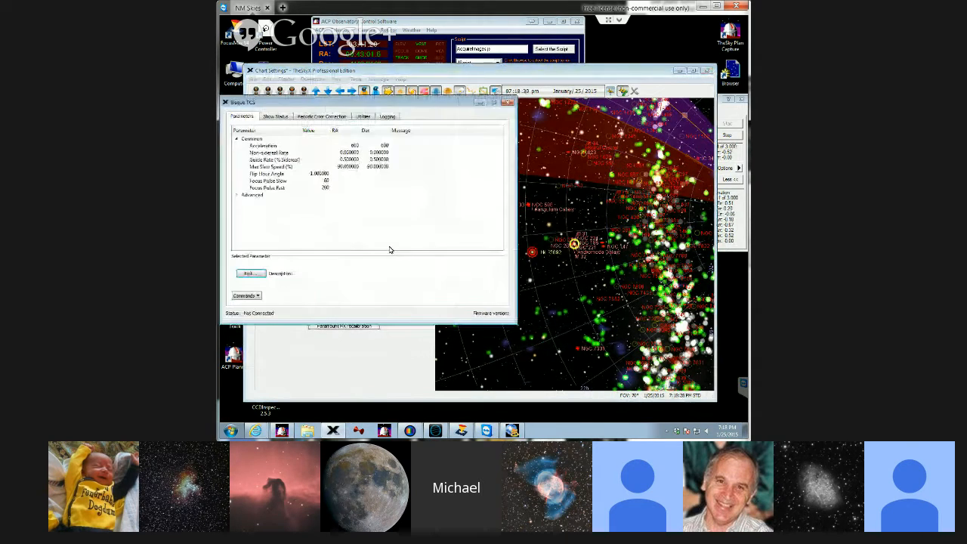
pyautogui.click(324, 118)
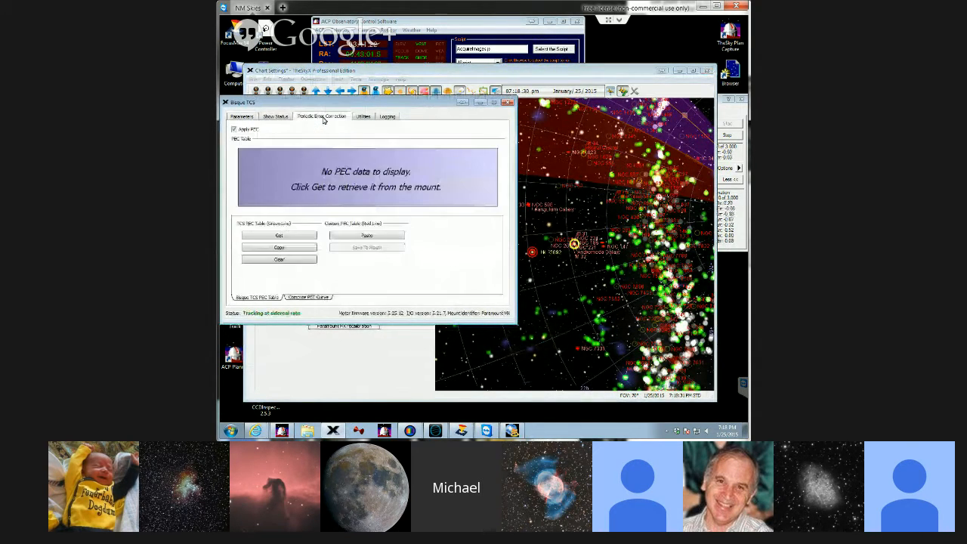
pyautogui.click(279, 235)
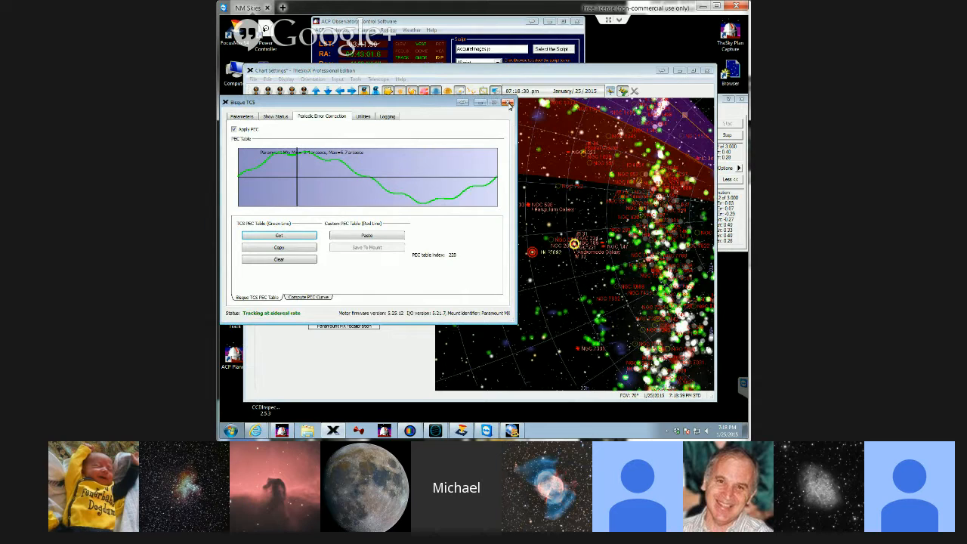
pyautogui.click(509, 104)
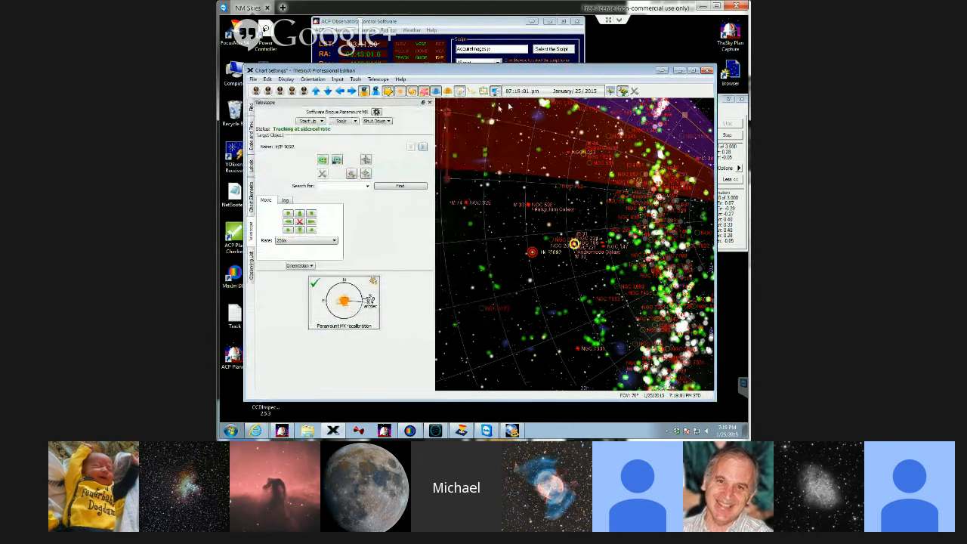
pyautogui.click(679, 70)
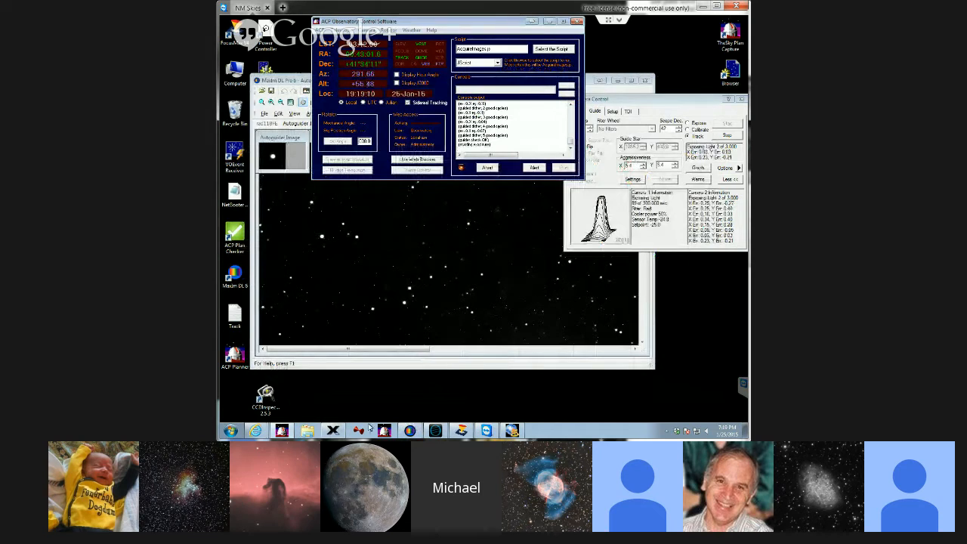
# Step: Examine the earlier ACP console entries for the last Red exposure, its guided dither and its plate solution
pyautogui.moveTo(282, 431)
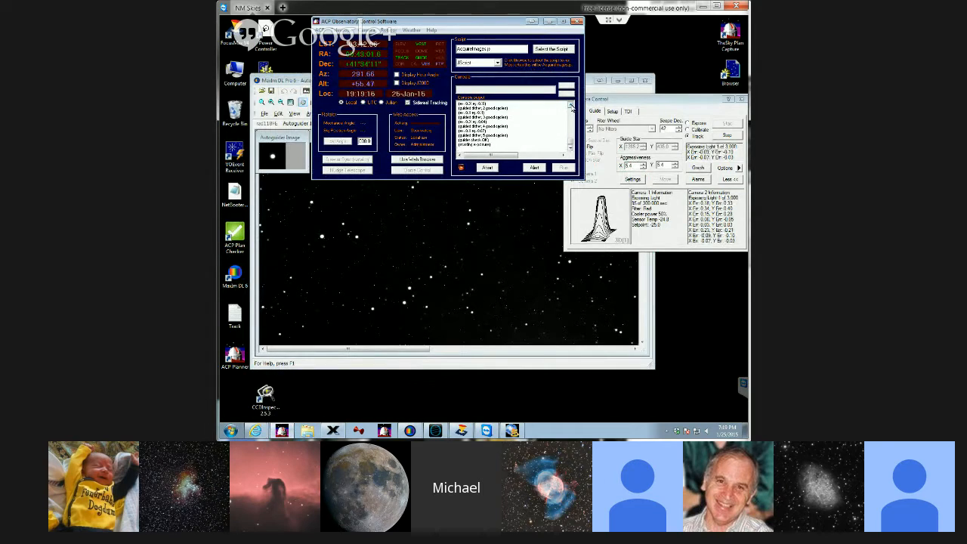
pyautogui.click(571, 106)
pyautogui.click(572, 107)
pyautogui.click(572, 106)
pyautogui.click(571, 106)
pyautogui.click(572, 107)
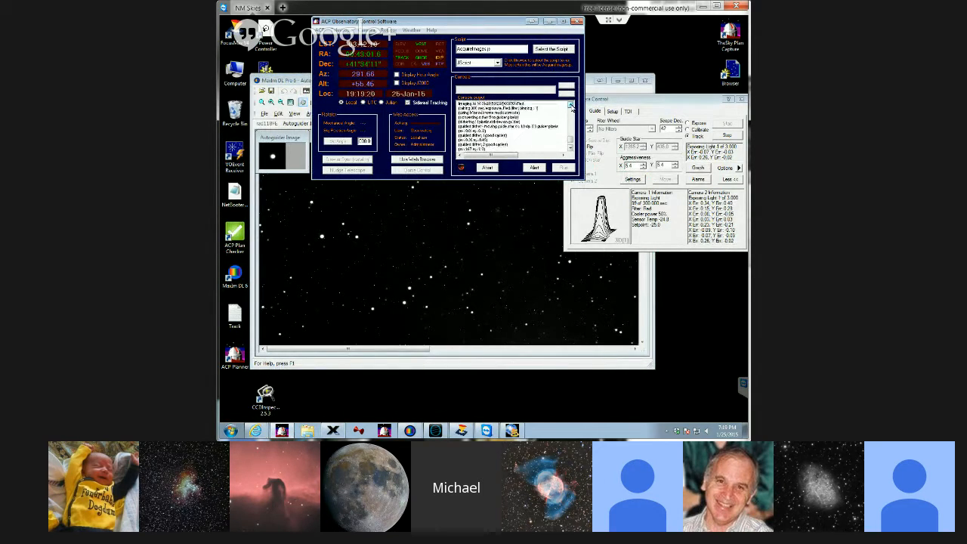
pyautogui.click(572, 107)
pyautogui.click(572, 106)
pyautogui.click(571, 106)
pyautogui.click(572, 106)
pyautogui.click(572, 106)
pyautogui.click(572, 107)
pyautogui.click(572, 107)
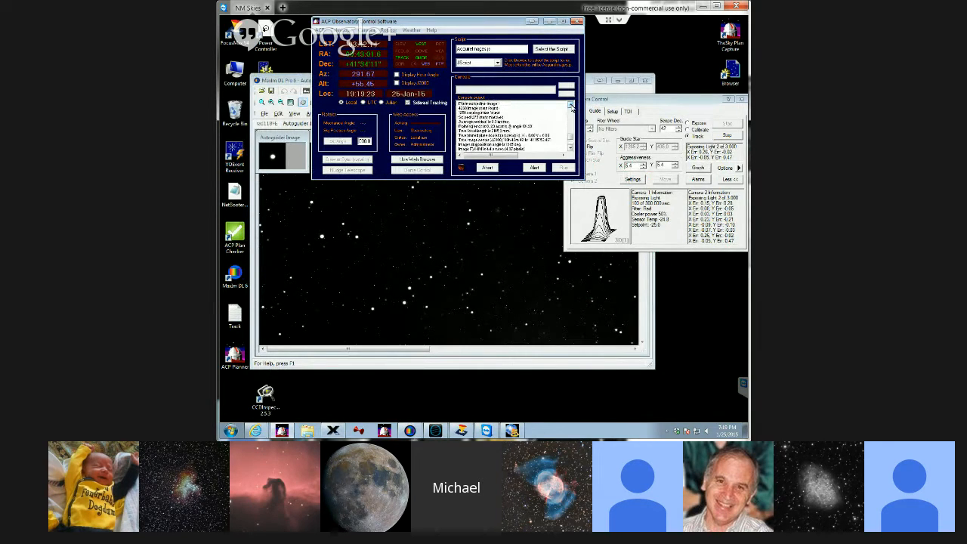
pyautogui.click(572, 107)
pyautogui.click(572, 106)
pyautogui.click(571, 107)
pyautogui.click(572, 107)
pyautogui.click(572, 107)
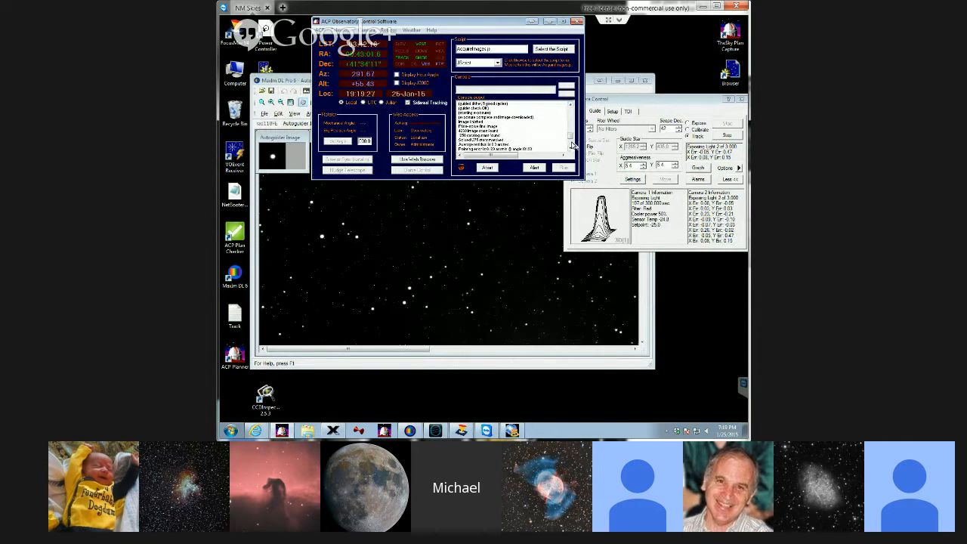
# Step: Read the console output from the pointing error and image FWHM entries through to the latest line
pyautogui.click(572, 149)
pyautogui.click(571, 149)
pyautogui.click(572, 149)
pyautogui.click(571, 149)
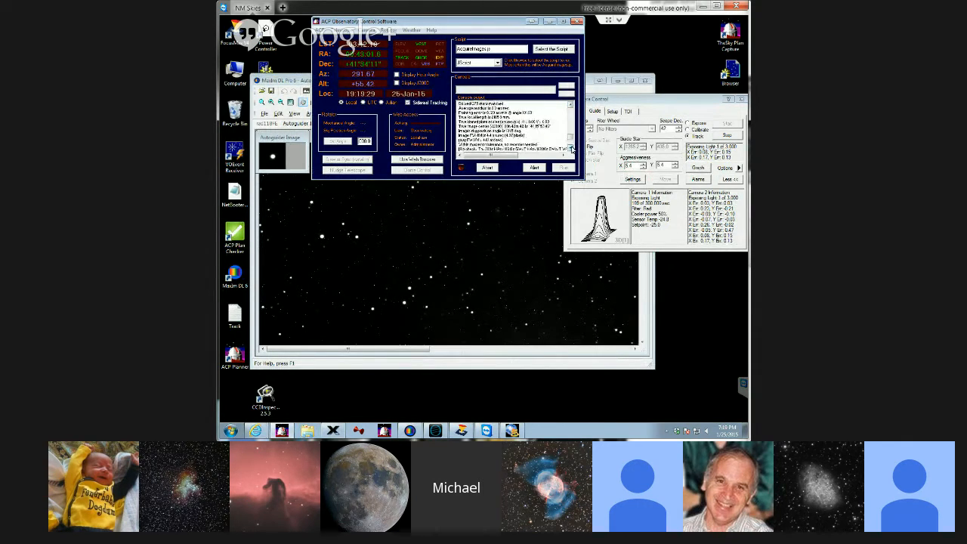
pyautogui.click(572, 148)
pyautogui.click(572, 148)
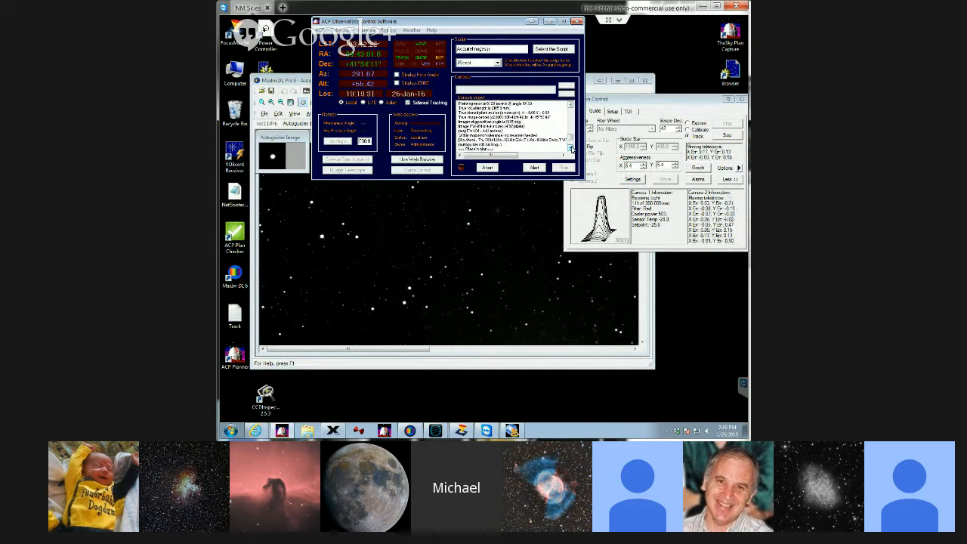
pyautogui.click(572, 149)
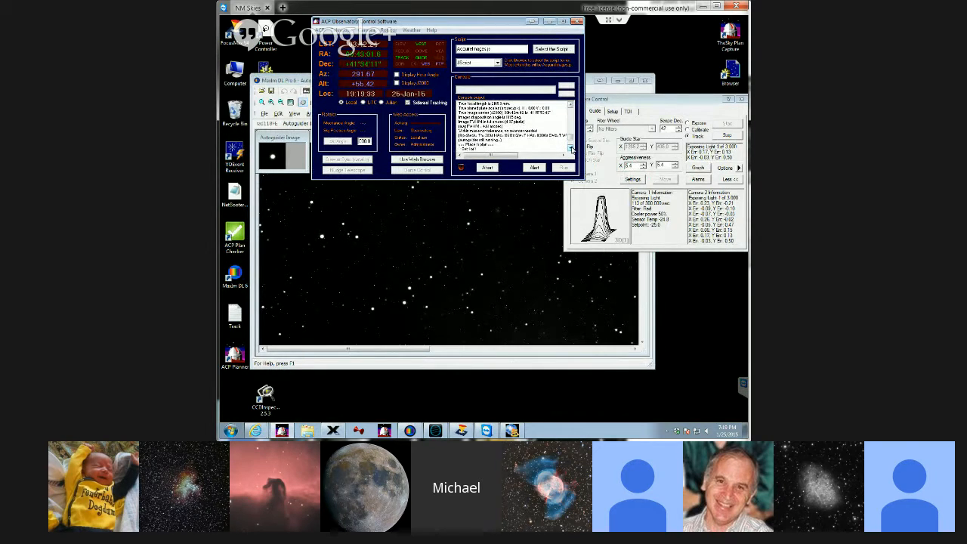
pyautogui.click(572, 149)
pyautogui.click(571, 149)
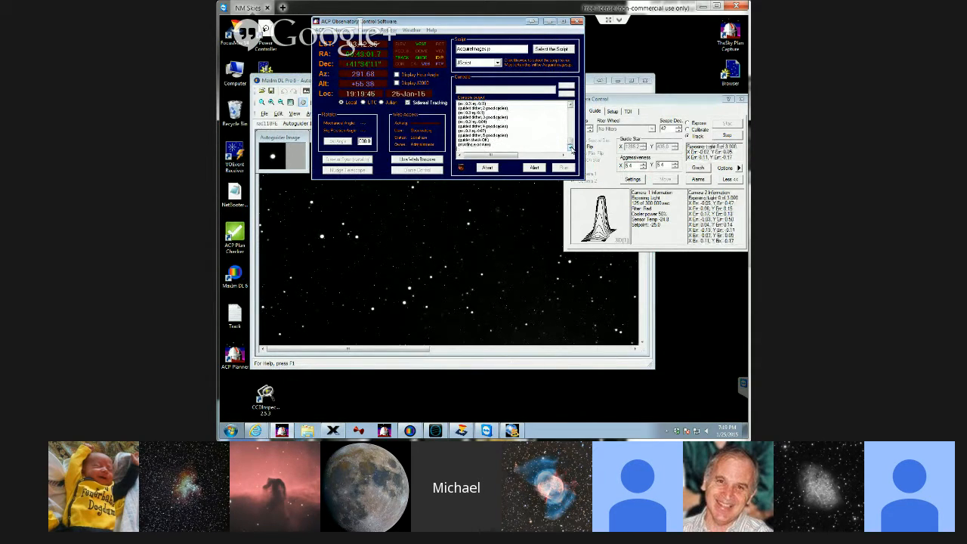
# Step: Re-examine the previous image's plate-solve, FWHM and pointing tolerance entries in the console output, and return to the latest entry
pyautogui.click(571, 105)
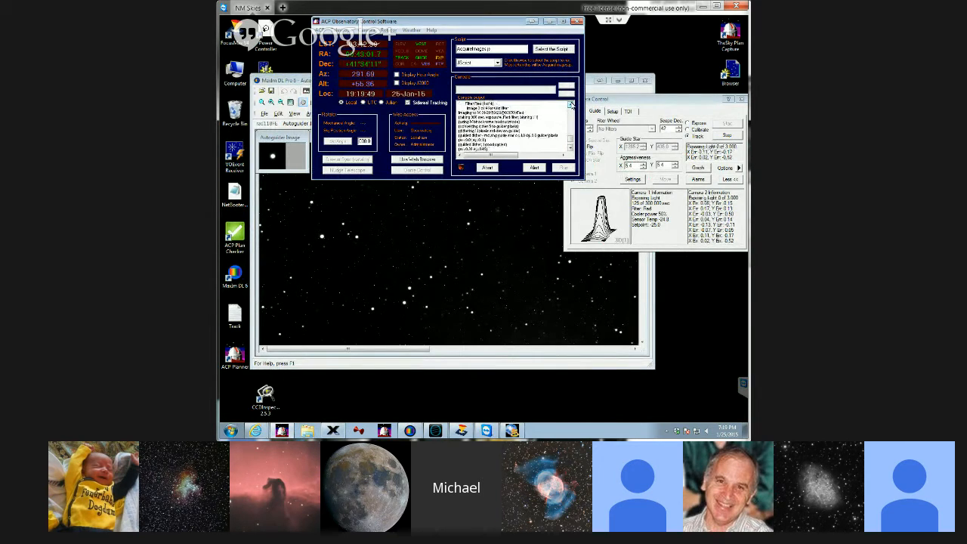
pyautogui.click(571, 105)
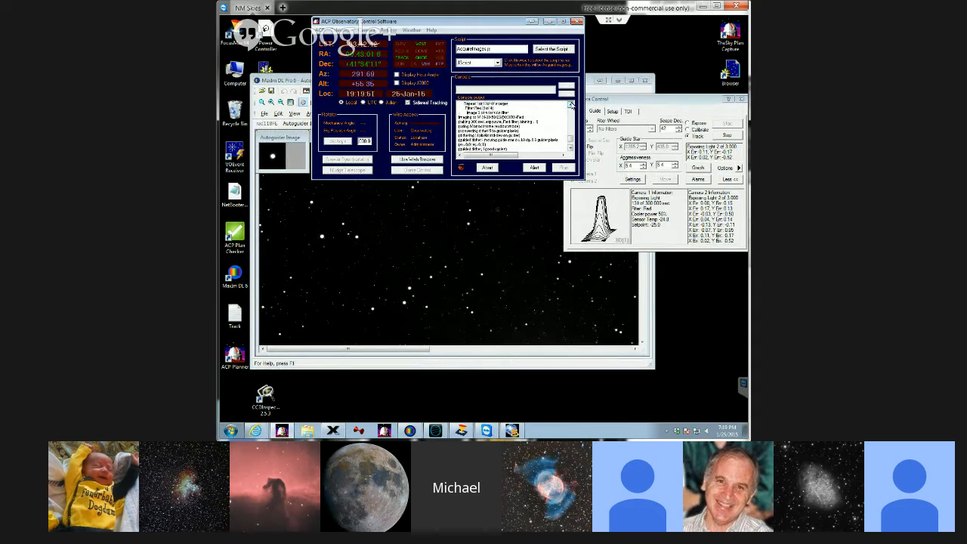
pyautogui.click(571, 105)
pyautogui.click(571, 105)
pyautogui.click(571, 105)
pyautogui.click(571, 105)
pyautogui.click(571, 105)
pyautogui.click(571, 105)
pyautogui.click(572, 105)
pyautogui.click(571, 105)
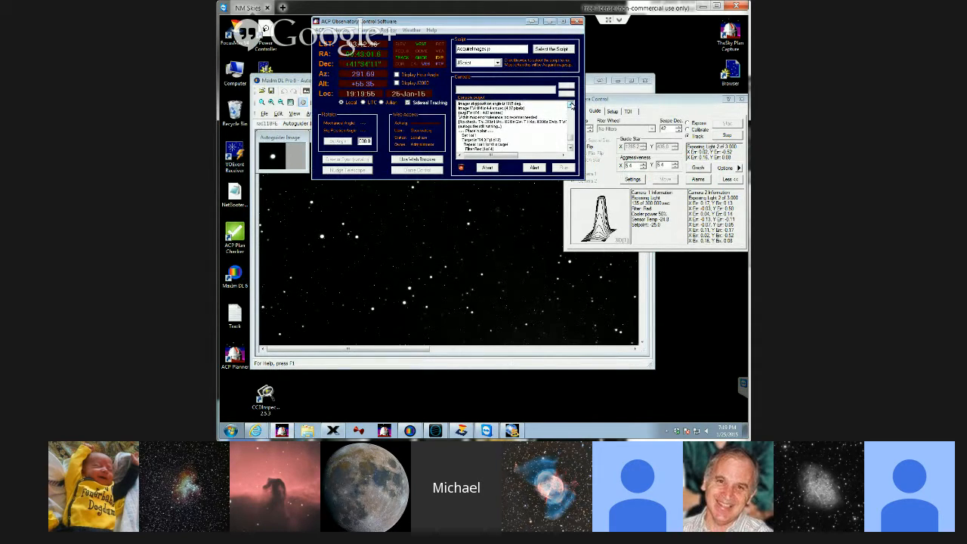
pyautogui.click(571, 105)
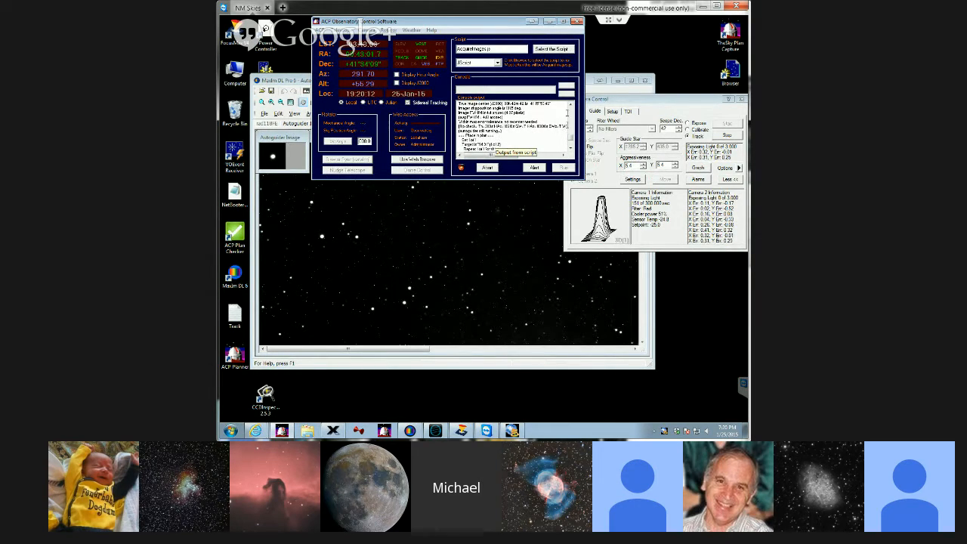
pyautogui.click(572, 107)
pyautogui.click(572, 107)
pyautogui.click(571, 106)
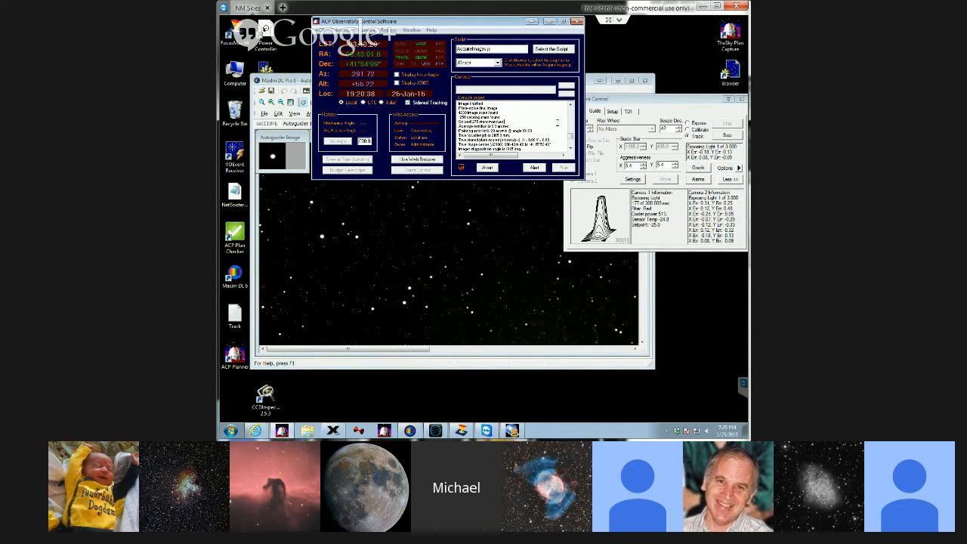
pyautogui.moveTo(571, 142); pyautogui.dragTo(571, 152)
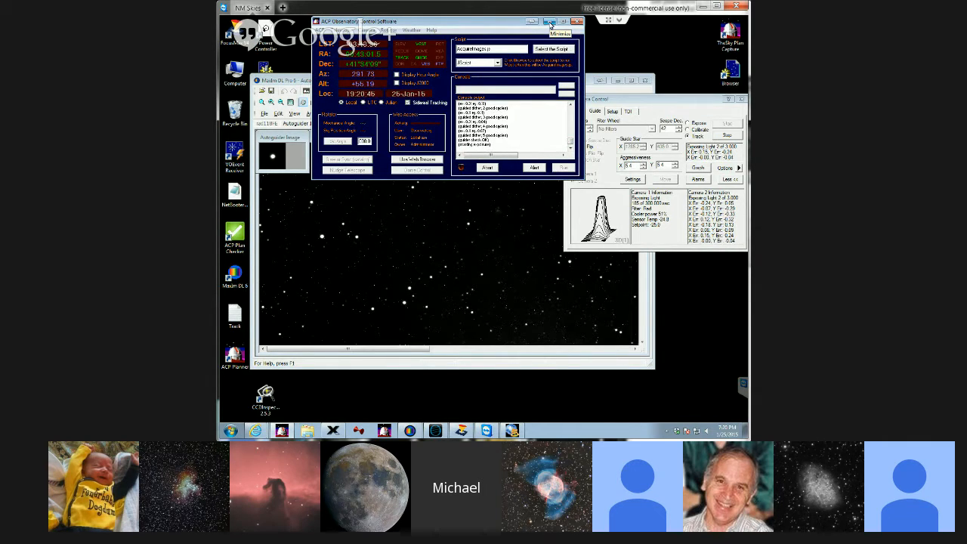
# Step: Minimize ACP and display the latest raw galaxy image in MaxIm DL at 12.5% zoom
pyautogui.click(550, 22)
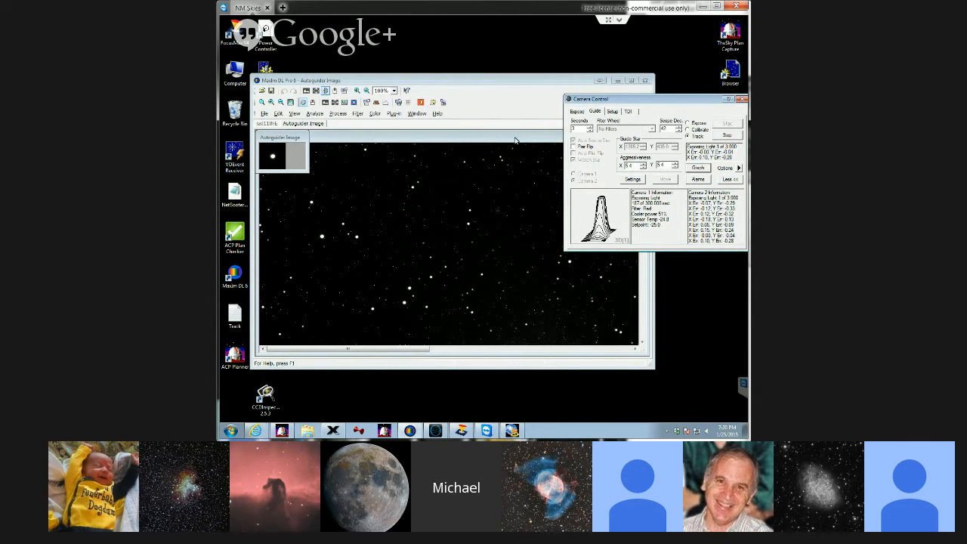
pyautogui.click(515, 139)
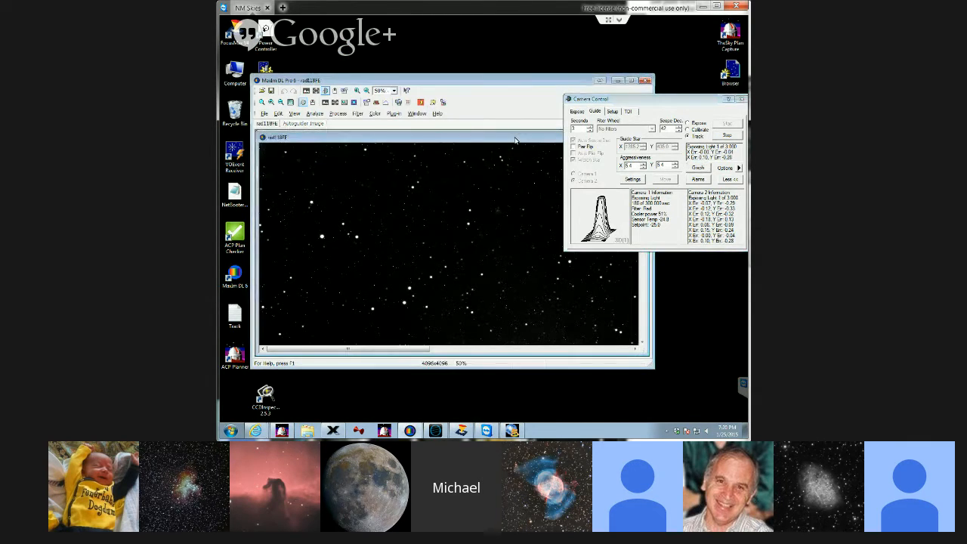
pyautogui.click(393, 91)
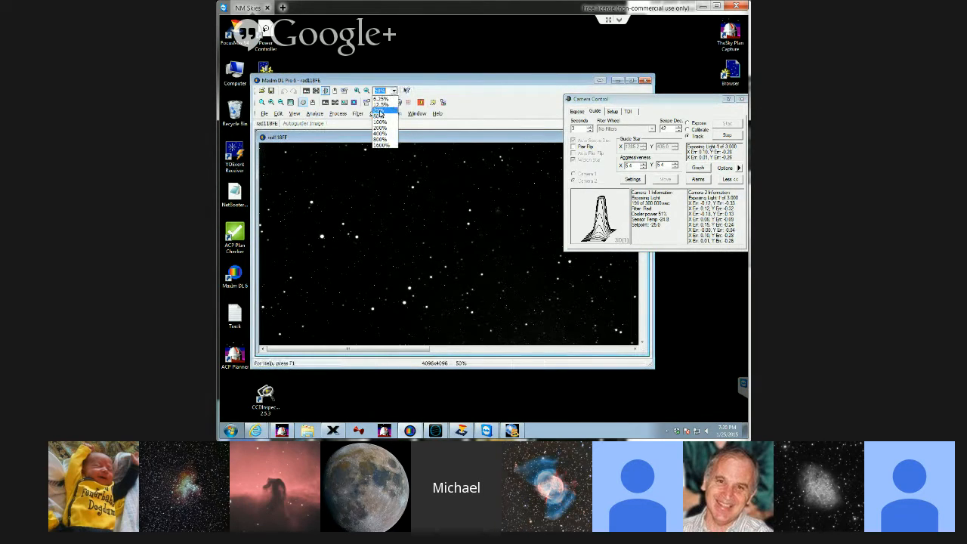
pyautogui.click(380, 111)
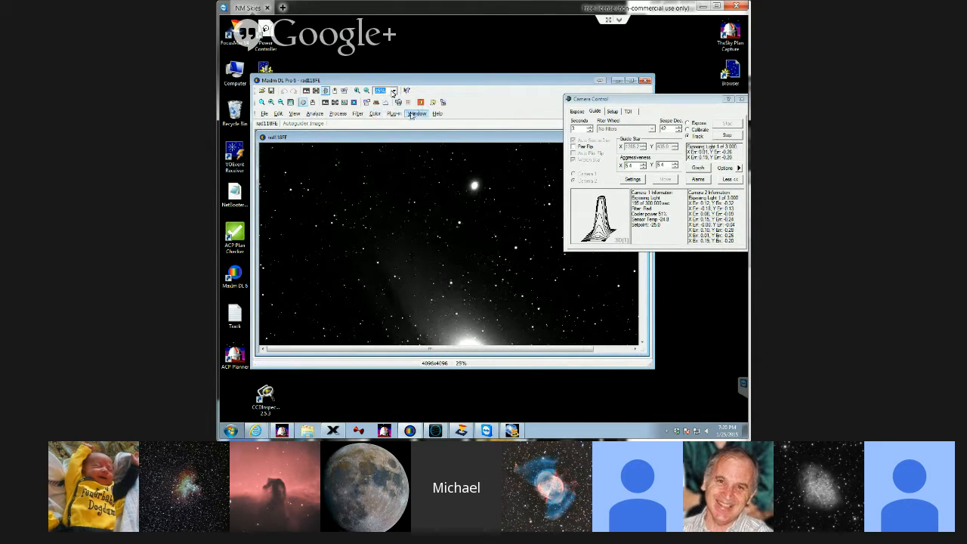
pyautogui.click(394, 90)
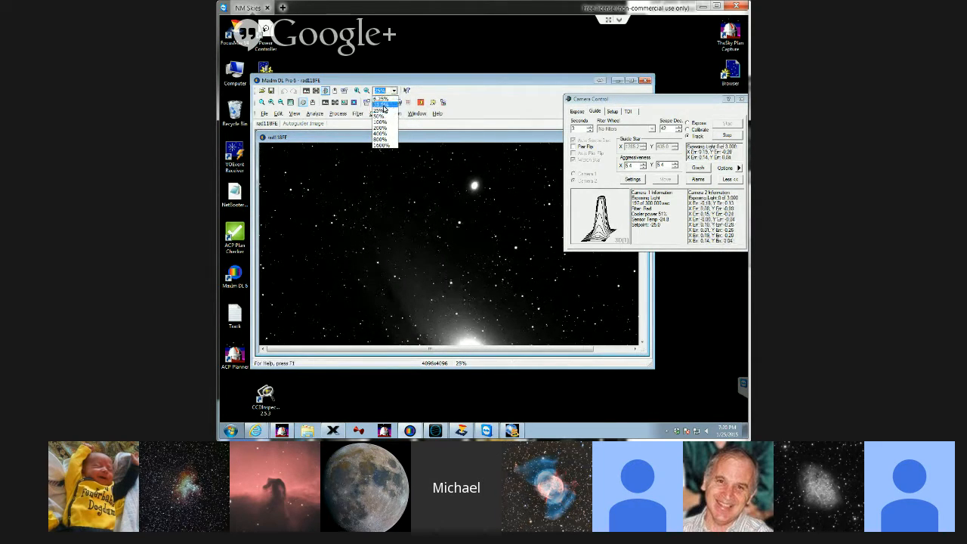
pyautogui.click(384, 104)
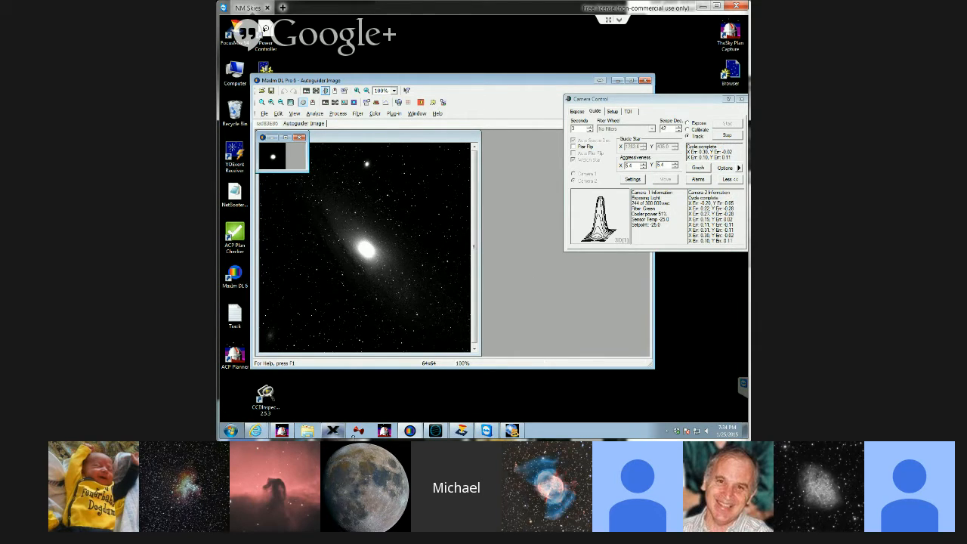
# Step: Switch to Windows Explorer and open the ACP Config folder in the Documents library
pyautogui.click(233, 431)
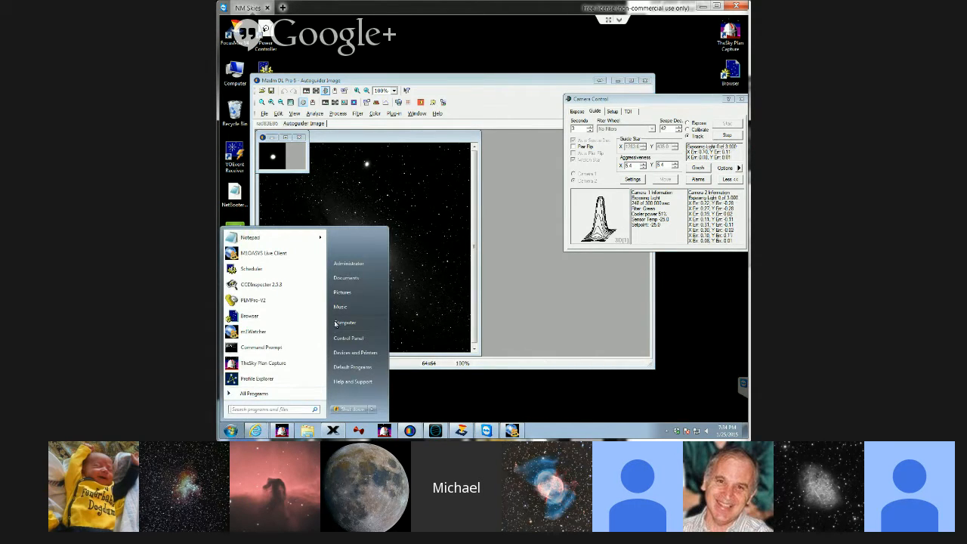
pyautogui.click(347, 278)
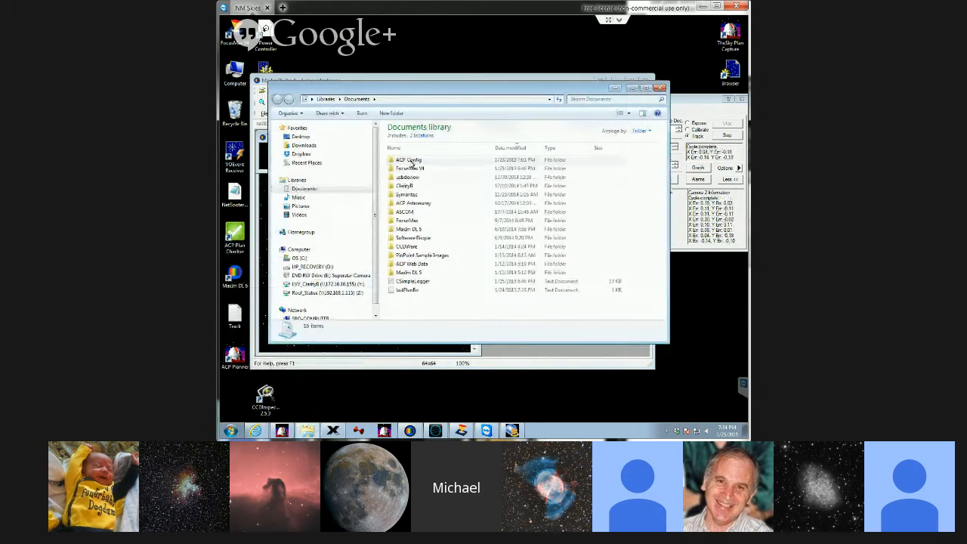
pyautogui.click(414, 162)
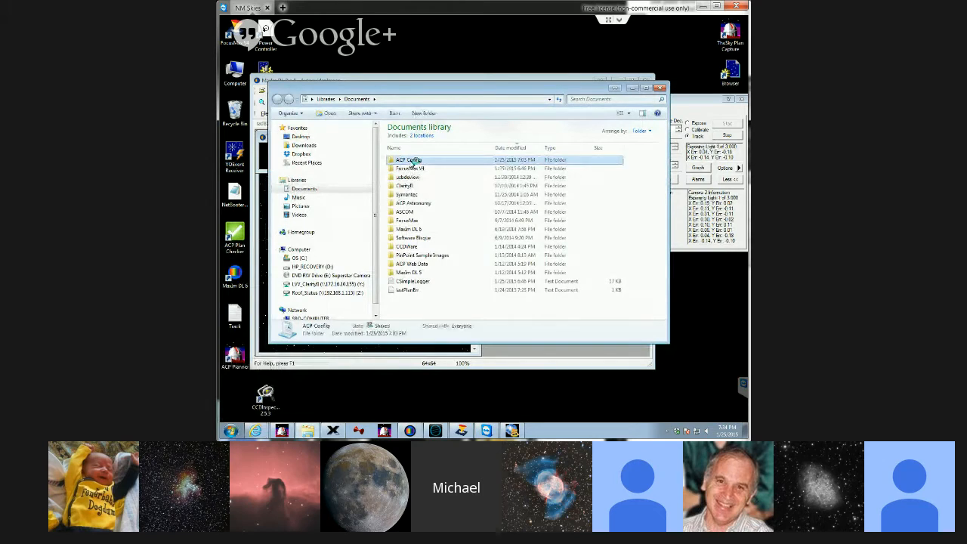
pyautogui.doubleClick(410, 161)
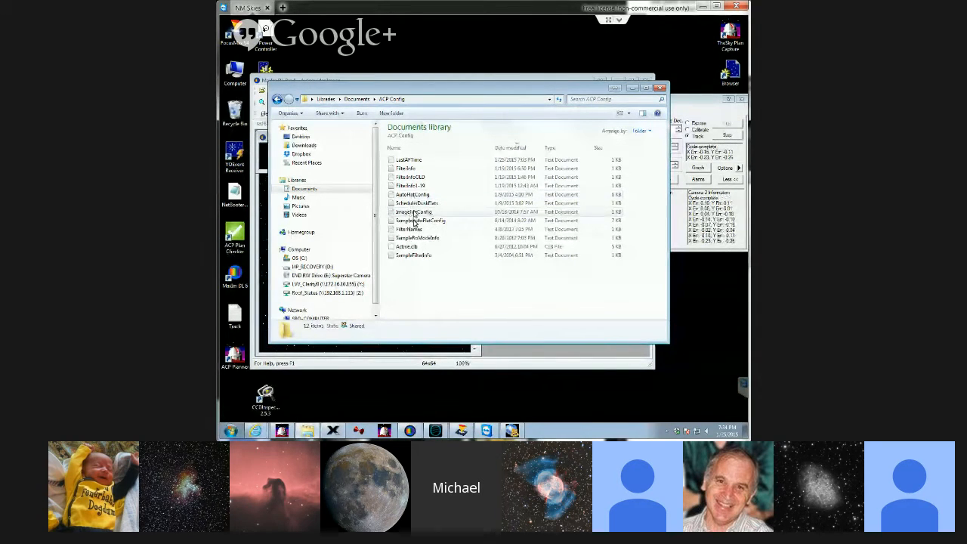
# Step: Open SampleAutoFlatConfig in Notepad, review its flat mode, exposure, naming and sky flat settings, and close it
pyautogui.doubleClick(416, 220)
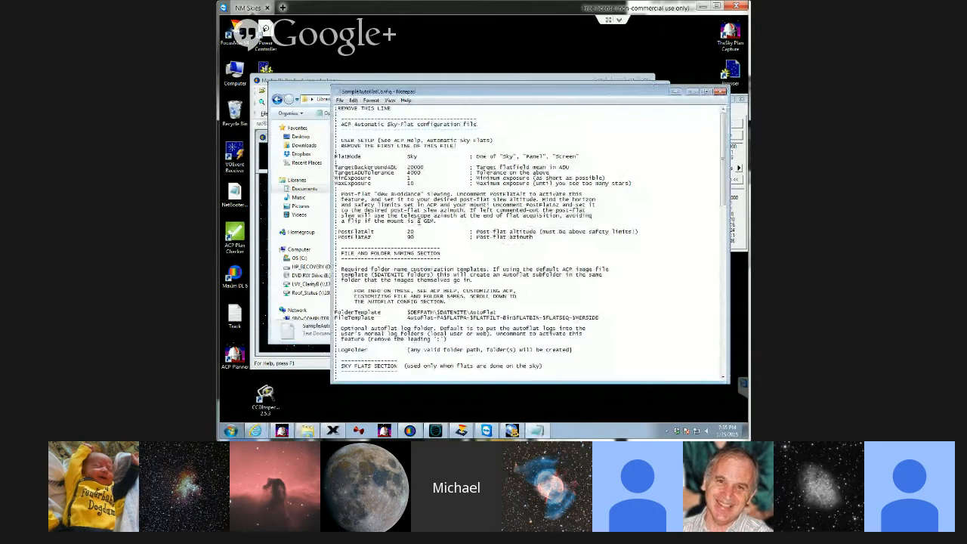
pyautogui.scroll(-7, 570, 244)
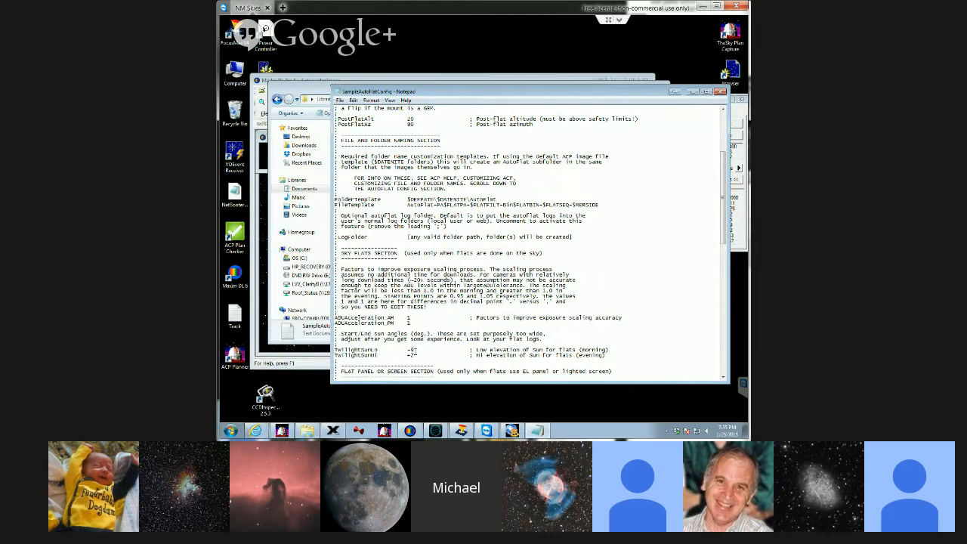
pyautogui.scroll(-4, 423, 350)
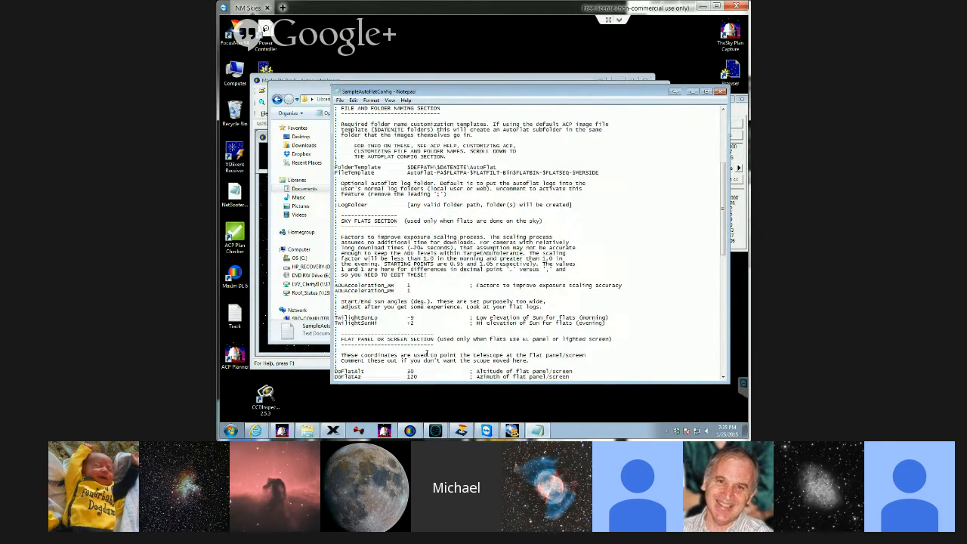
pyautogui.scroll(11, 426, 349)
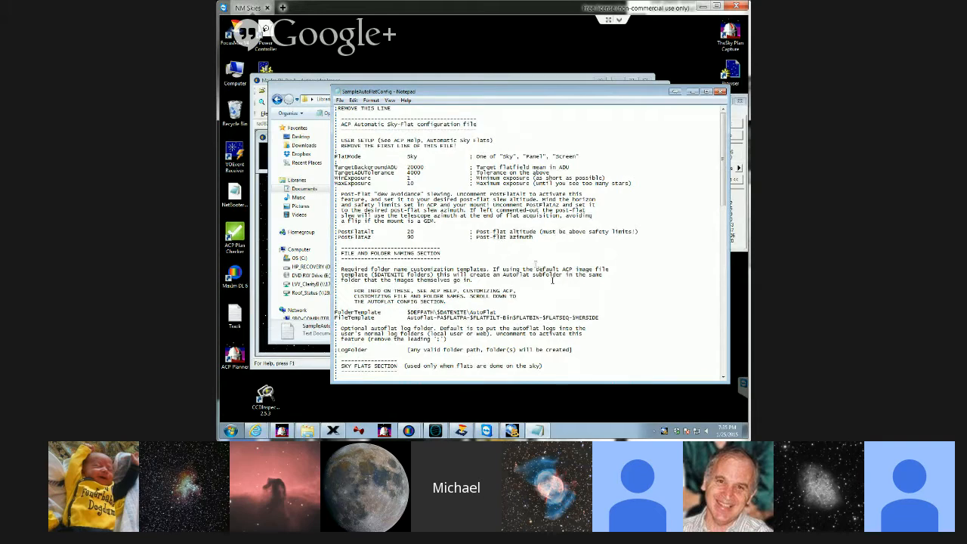
pyautogui.click(720, 93)
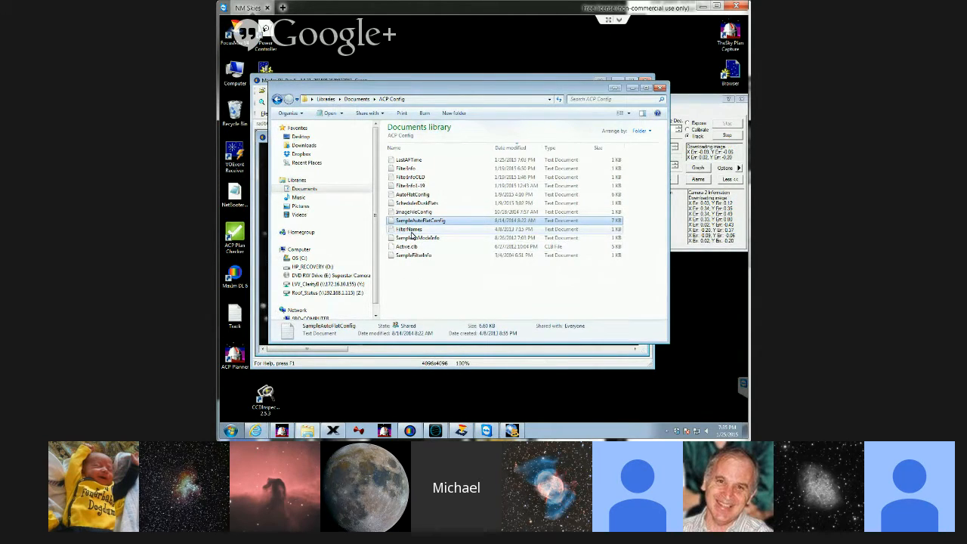
# Step: Browse to the ACP Obs Control folder inside Program Files on the OS (C:) drive
pyautogui.click(283, 190)
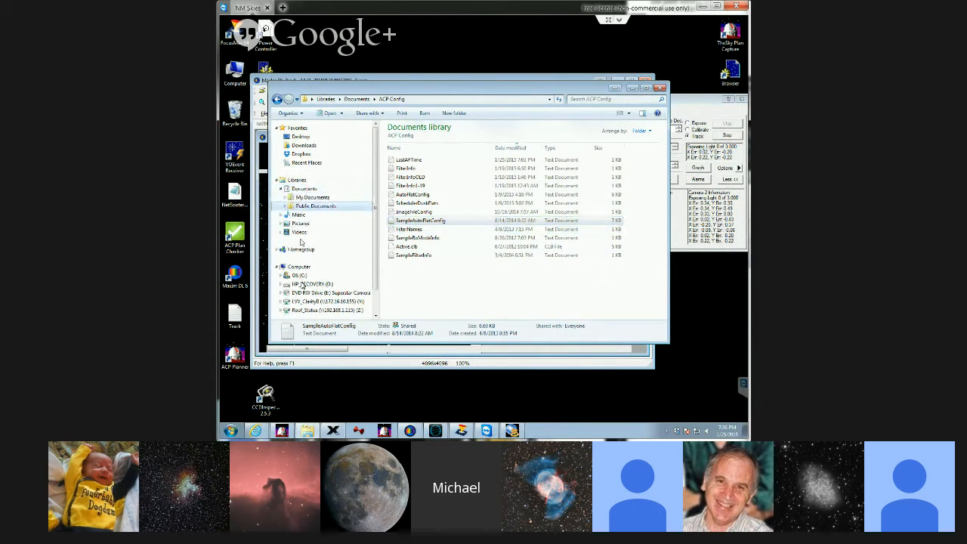
pyautogui.click(299, 277)
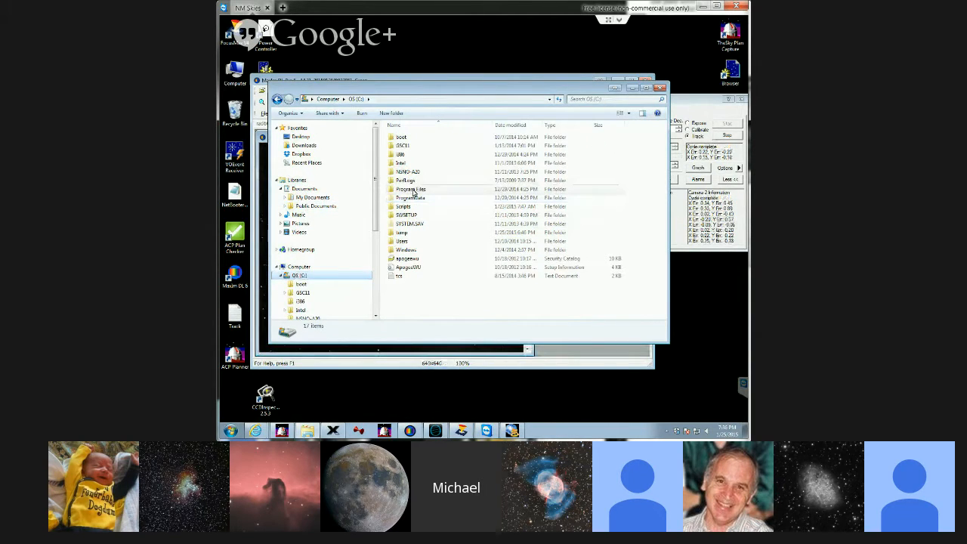
pyautogui.doubleClick(413, 189)
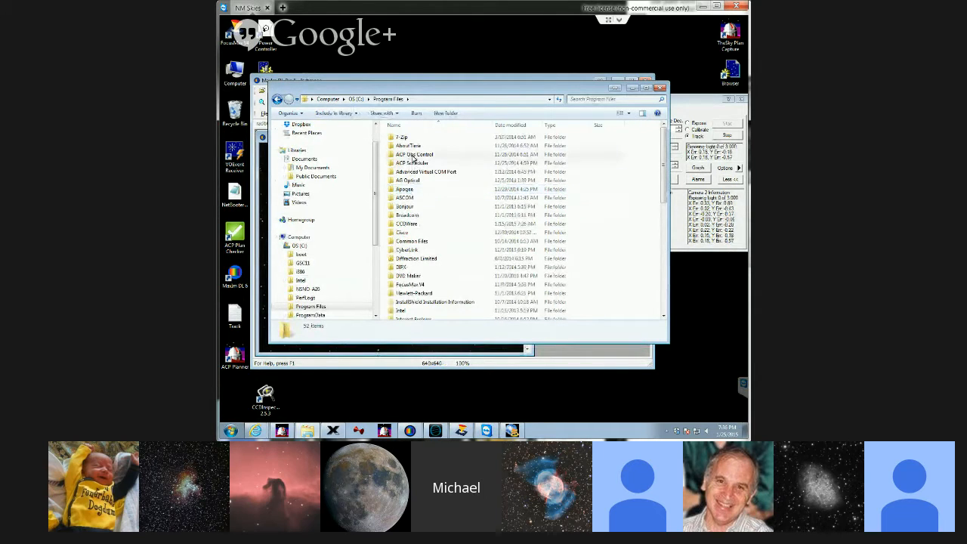
pyautogui.click(412, 157)
pyautogui.doubleClick(412, 157)
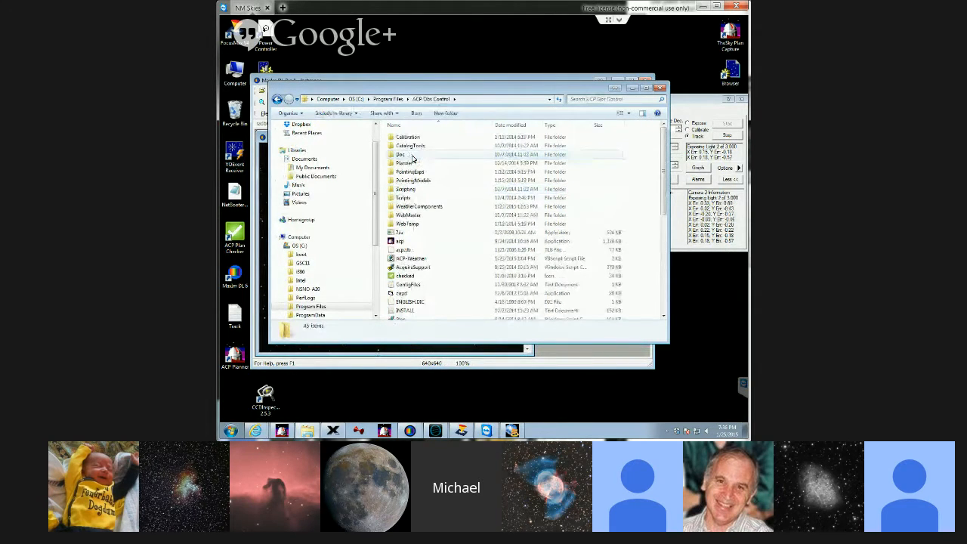
# Step: Open the AcquireSupport Windows script component file with Notepad
pyautogui.click(421, 268)
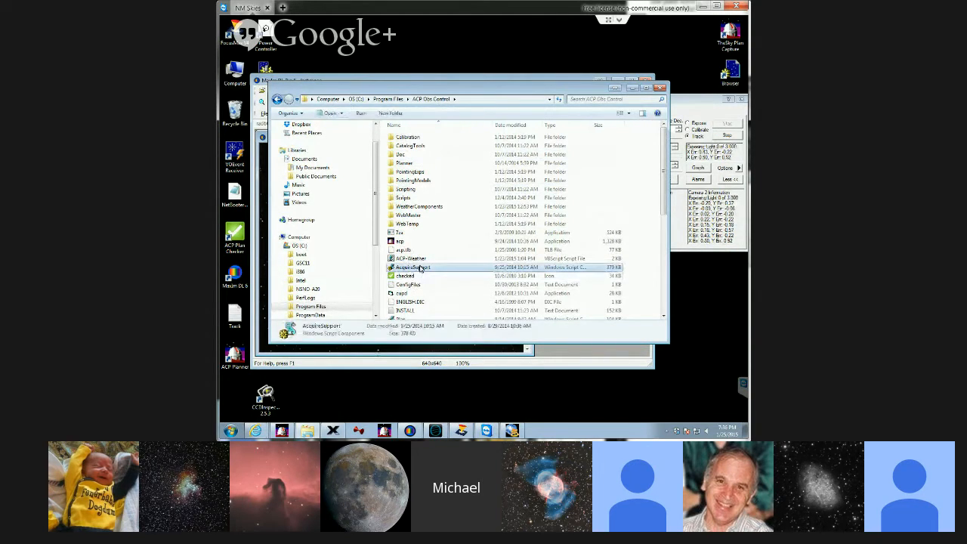
pyautogui.rightClick(421, 268)
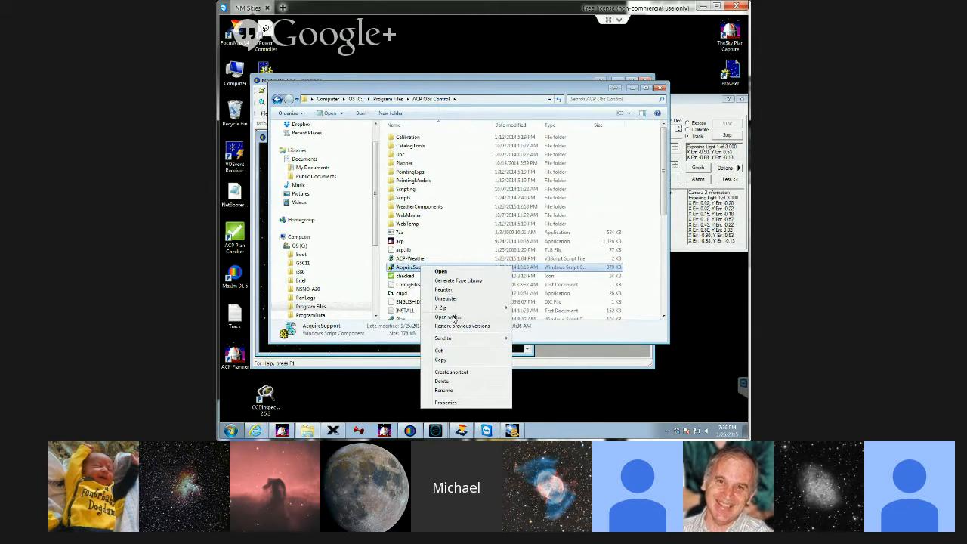
pyautogui.click(453, 318)
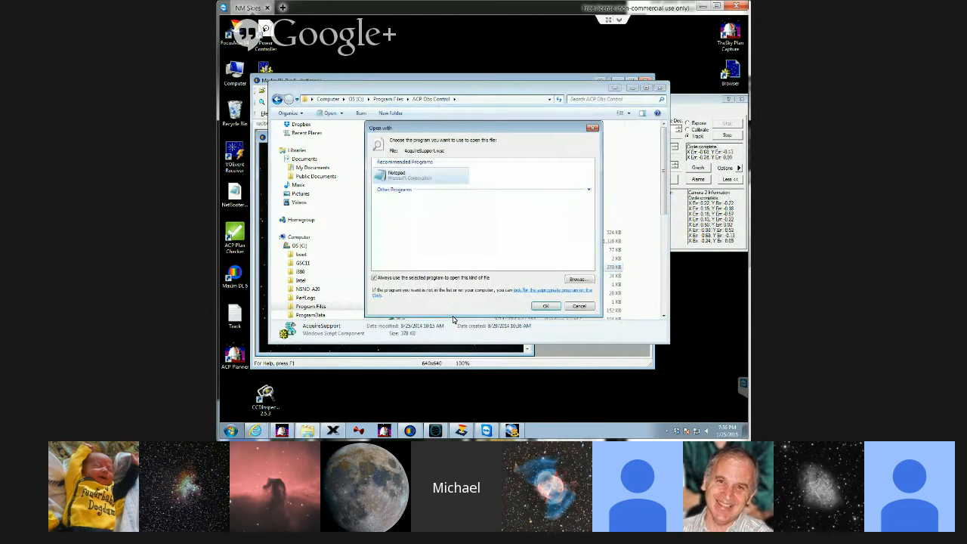
pyautogui.click(547, 306)
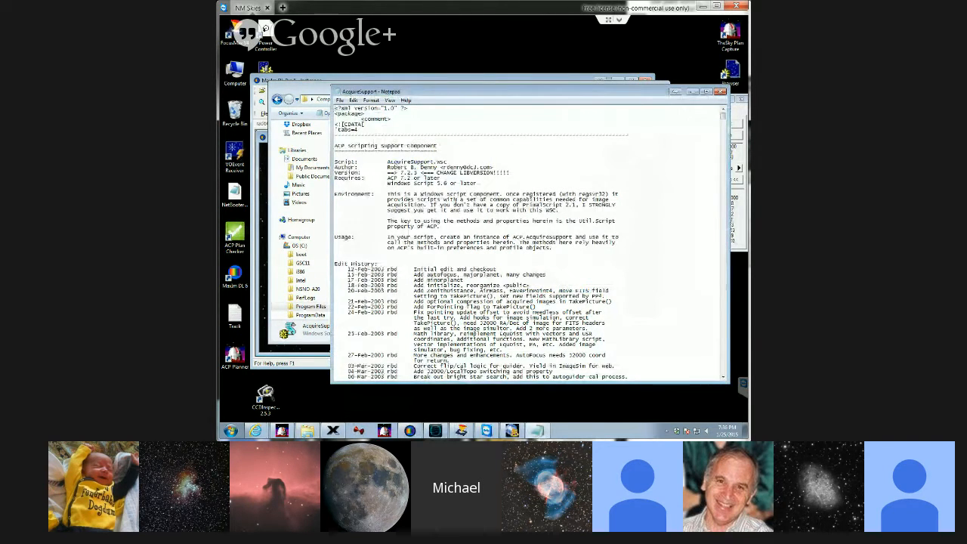
# Step: Read through the AcquireSupport script's edit history from the 2003 entries to the 2014 entries, and close the file
pyautogui.scroll(-1, 455, 200)
pyautogui.scroll(-3, 456, 201)
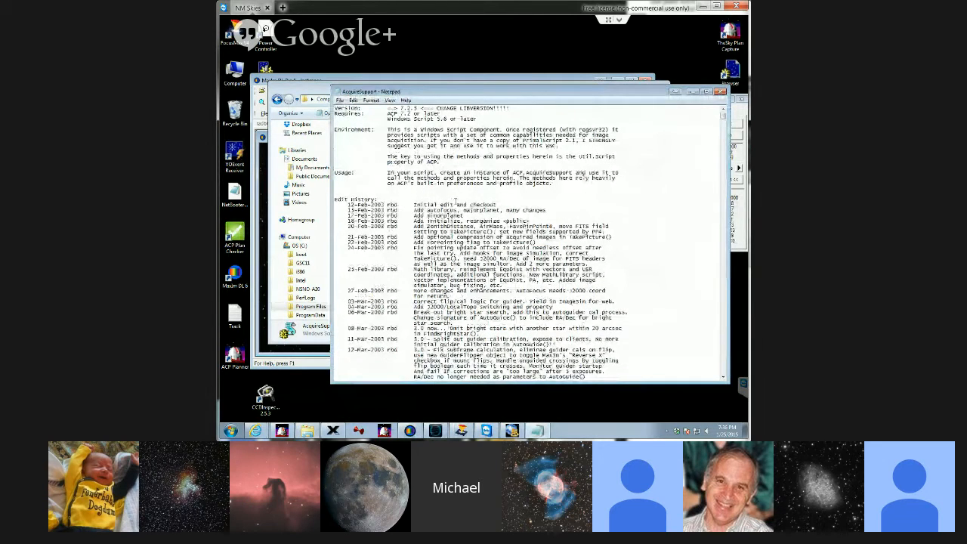
pyautogui.scroll(-18, 456, 200)
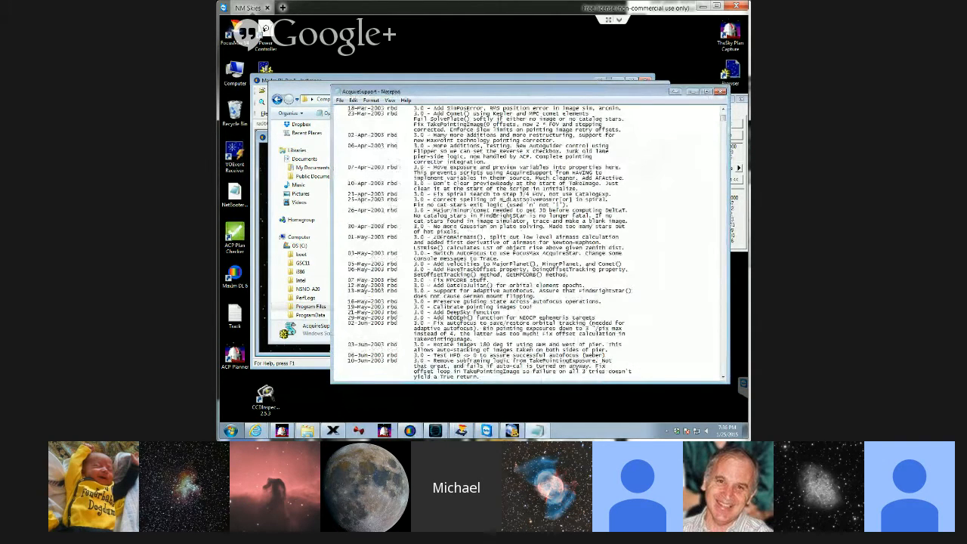
pyautogui.scroll(-16, 523, 243)
pyautogui.scroll(-10, 524, 243)
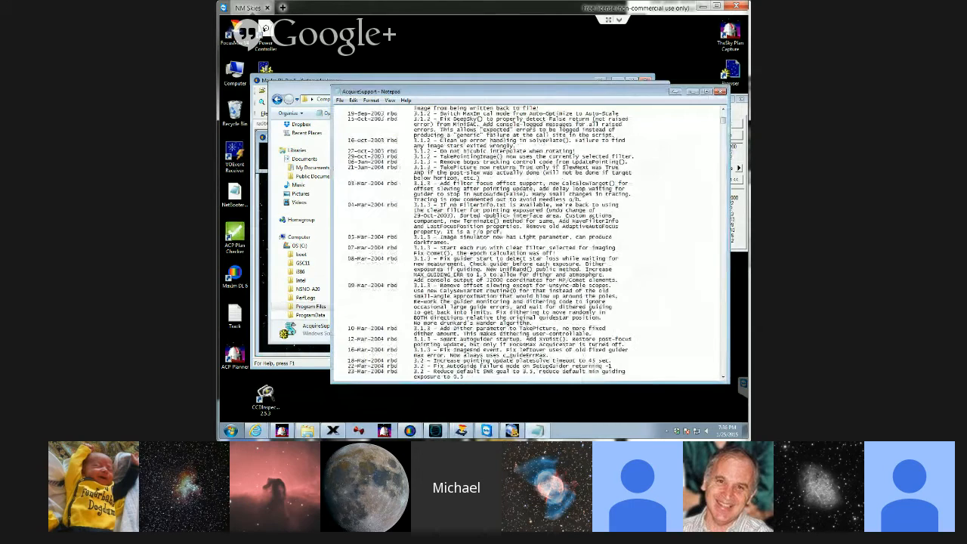
pyautogui.scroll(-14, 523, 243)
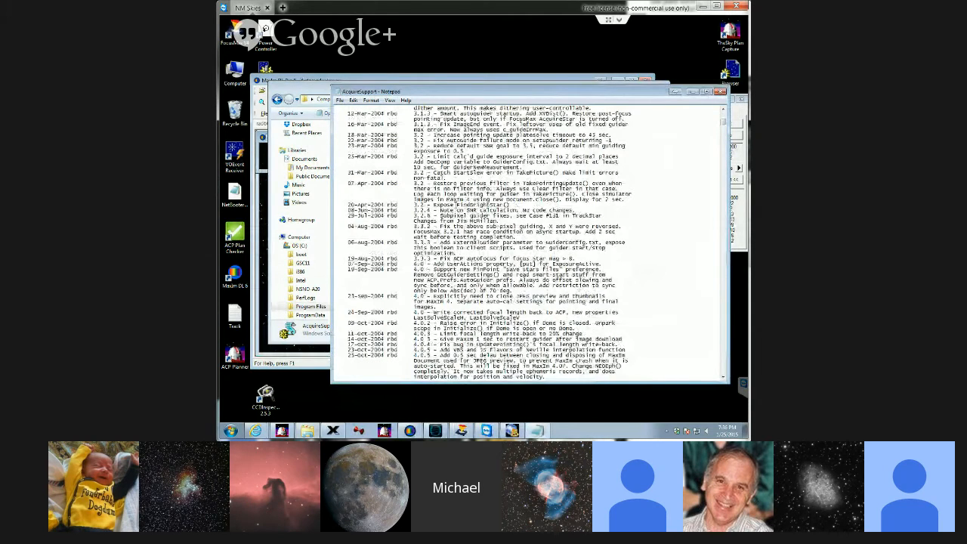
pyautogui.scroll(-14, 524, 244)
pyautogui.scroll(-10, 524, 244)
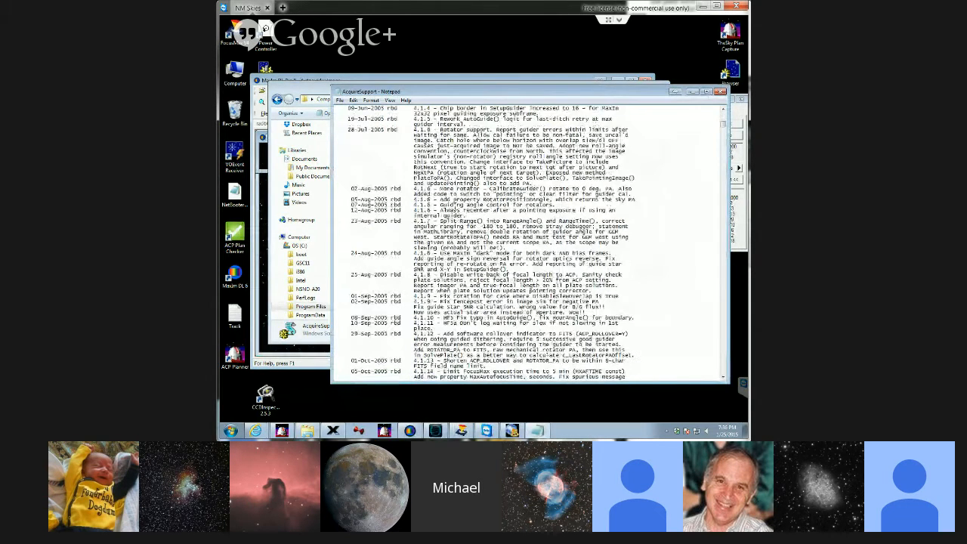
pyautogui.scroll(-10, 524, 243)
pyautogui.scroll(-10, 523, 243)
pyautogui.scroll(-17, 524, 243)
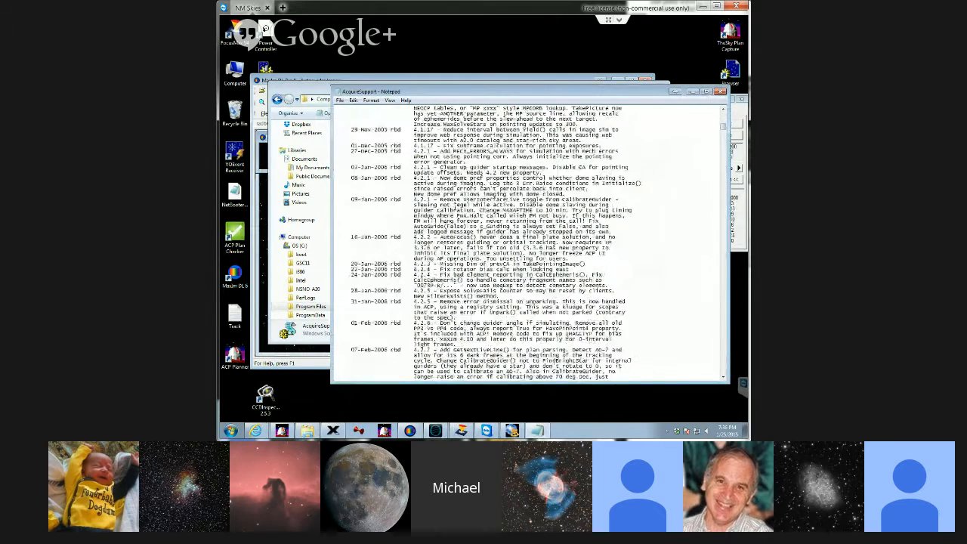
pyautogui.scroll(-8, 524, 243)
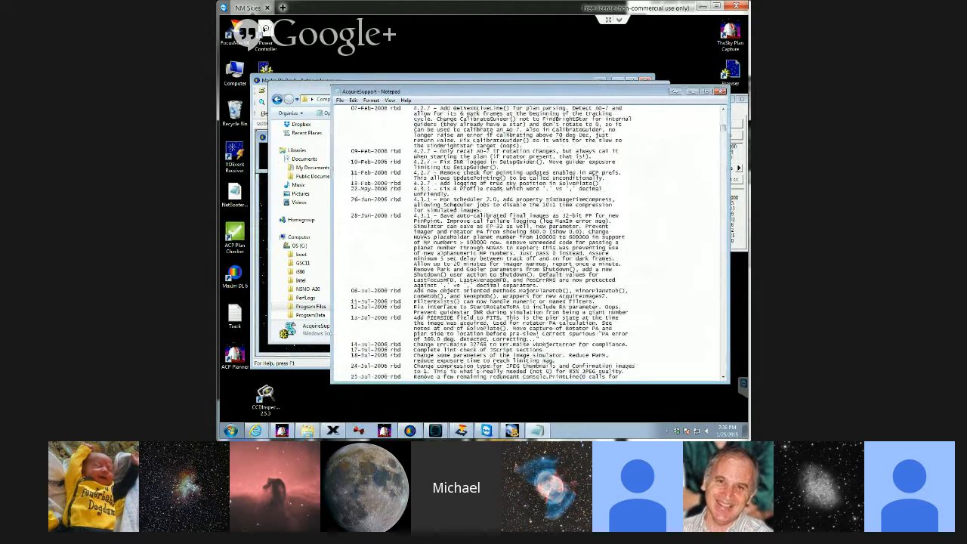
pyautogui.scroll(-7, 524, 243)
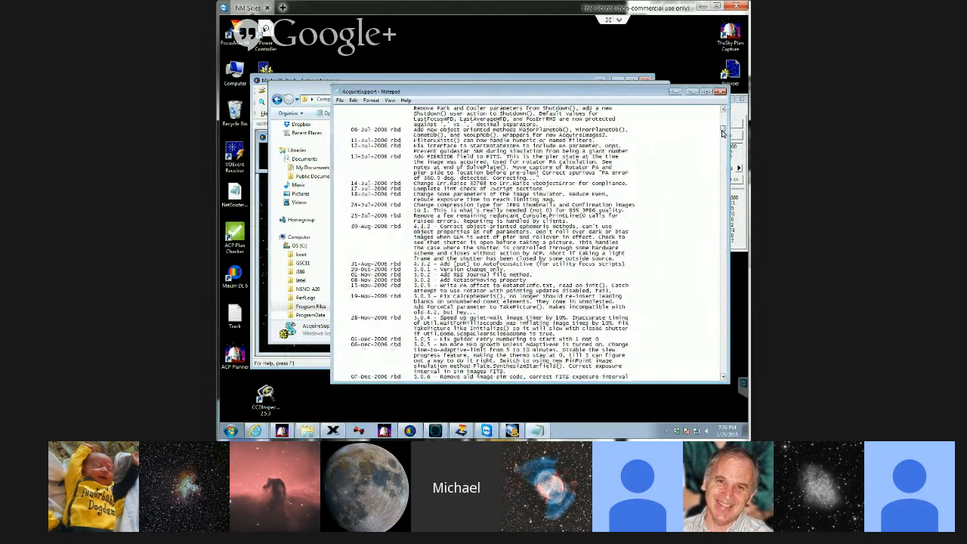
pyautogui.moveTo(722, 135)
pyautogui.mouseDown()
pyautogui.moveTo(725, 163)
pyautogui.moveTo(723, 125)
pyautogui.moveTo(722, 137)
pyautogui.mouseUp()
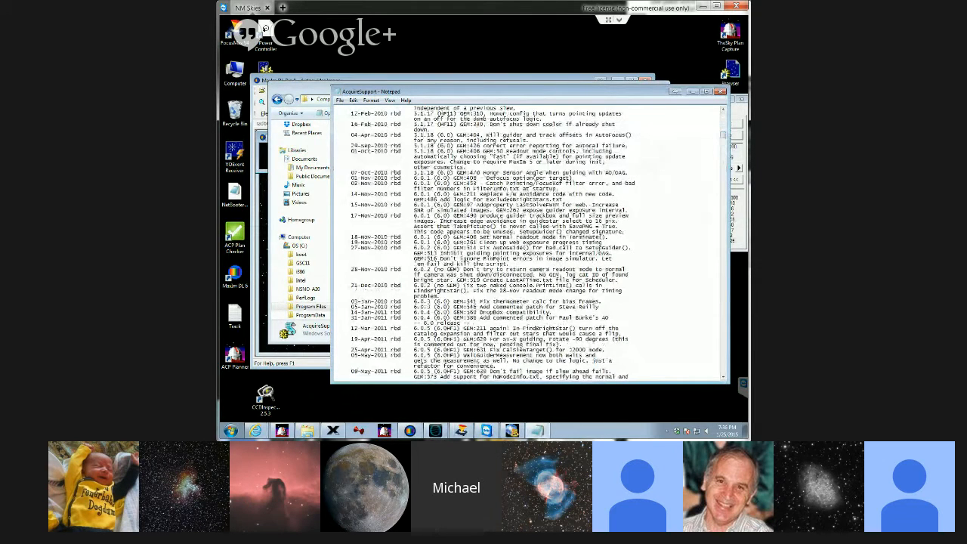
pyautogui.scroll(-4, 521, 181)
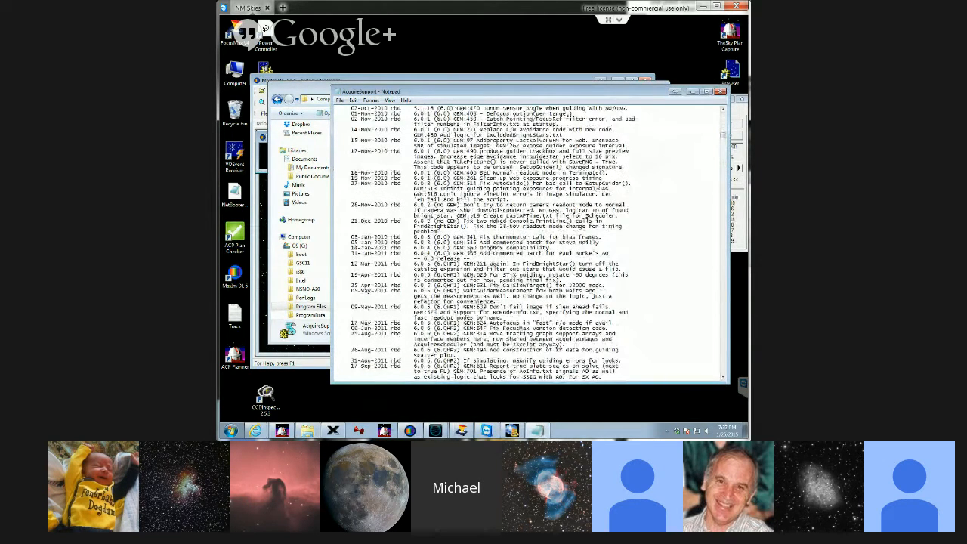
pyautogui.scroll(-5, 509, 161)
pyautogui.scroll(-13, 461, 254)
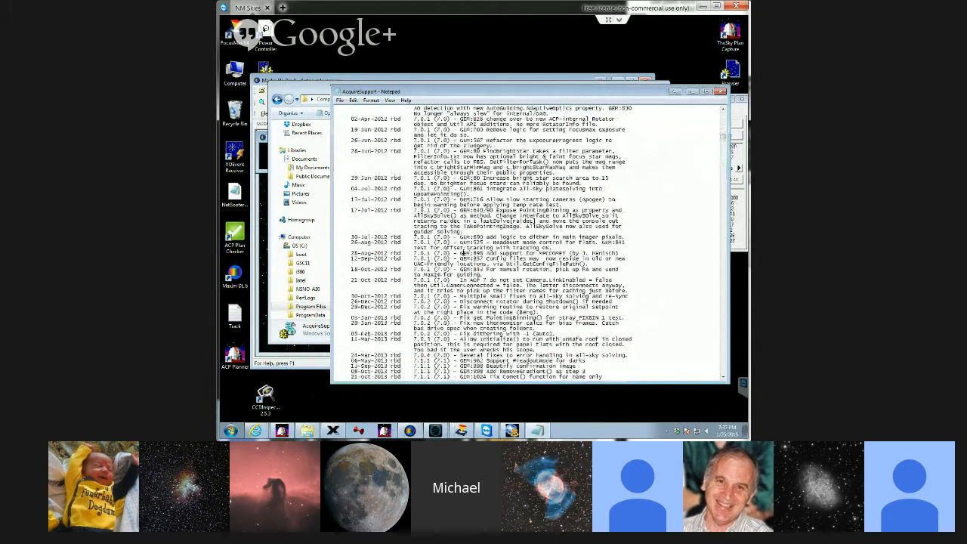
pyautogui.scroll(-4, 462, 253)
pyautogui.scroll(-5, 460, 253)
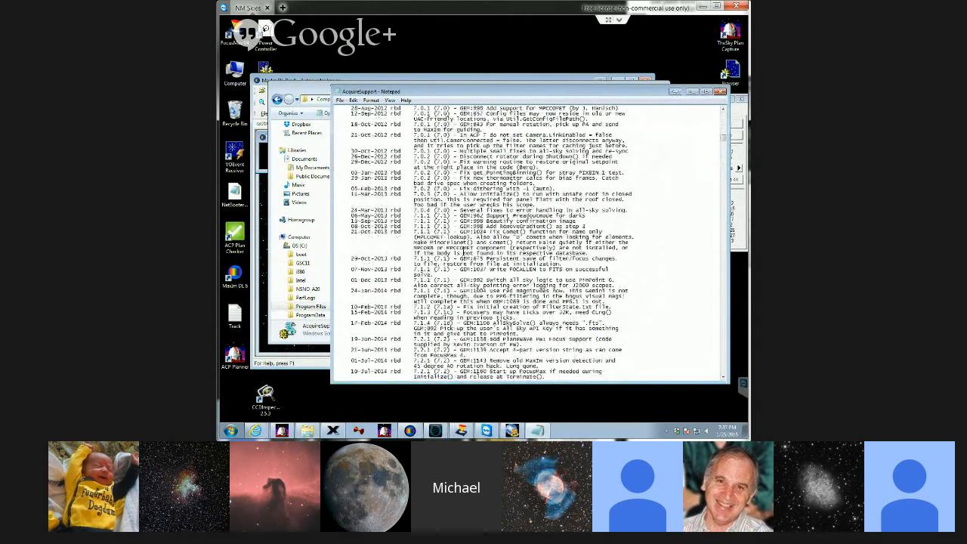
pyautogui.scroll(-4, 444, 254)
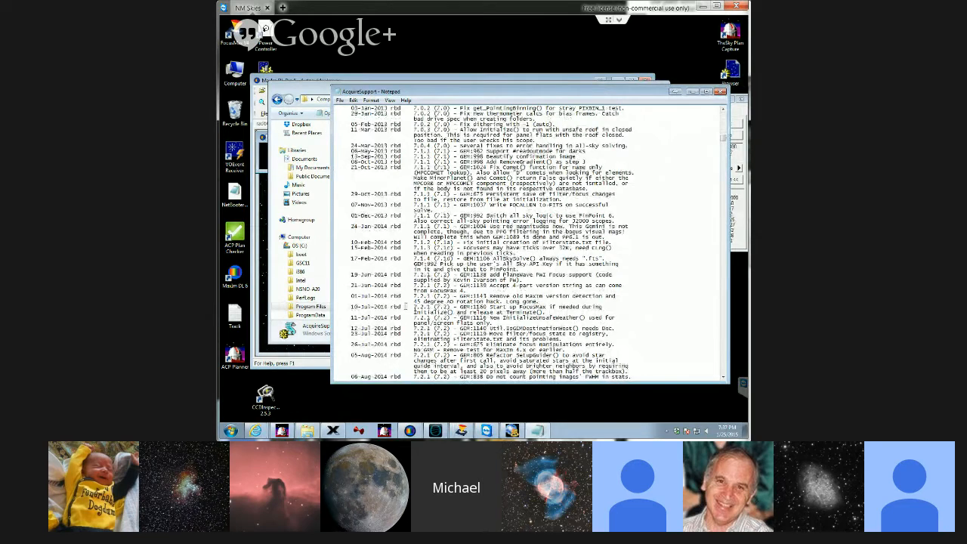
pyautogui.click(719, 93)
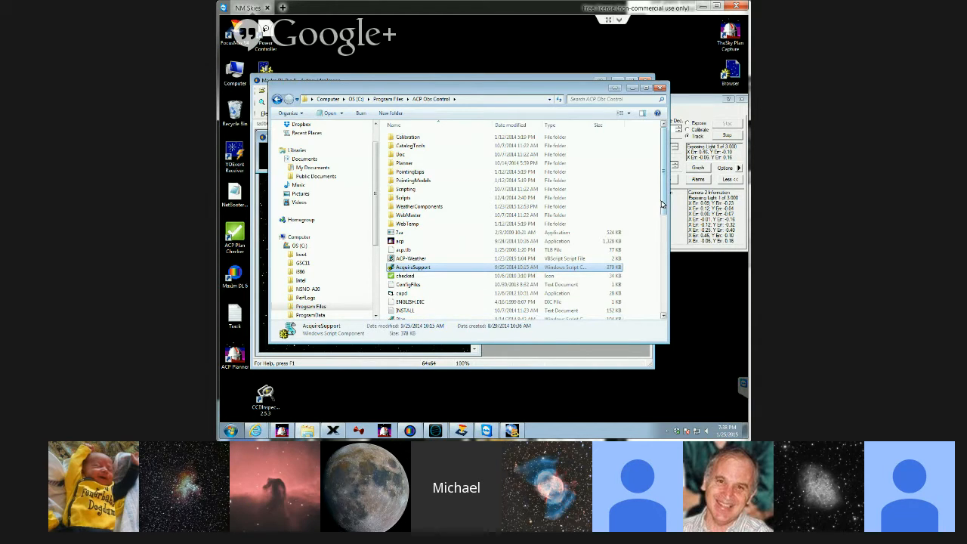
# Step: Close the ACP Obs Control folder window and return to MaxIm DL's main window
pyautogui.moveTo(662, 204); pyautogui.dragTo(664, 175)
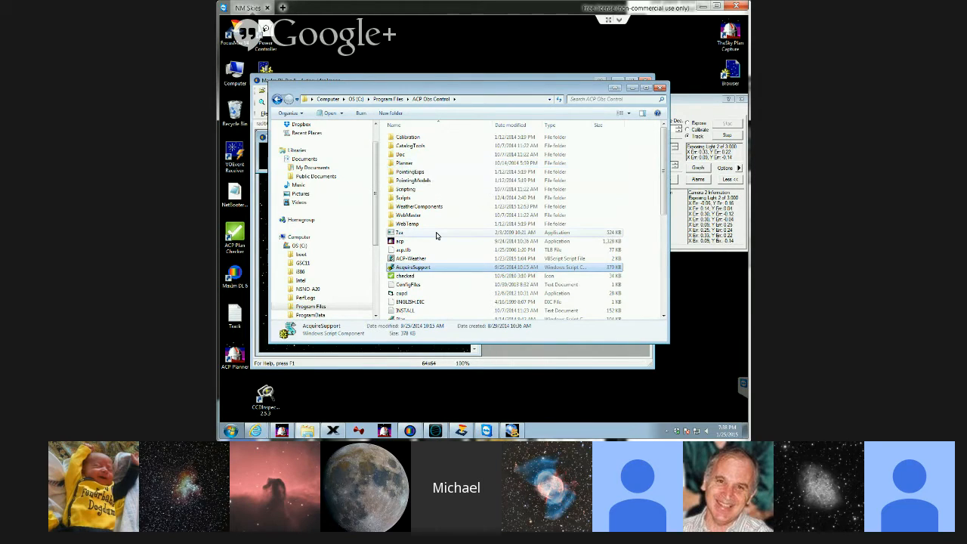
pyautogui.click(660, 89)
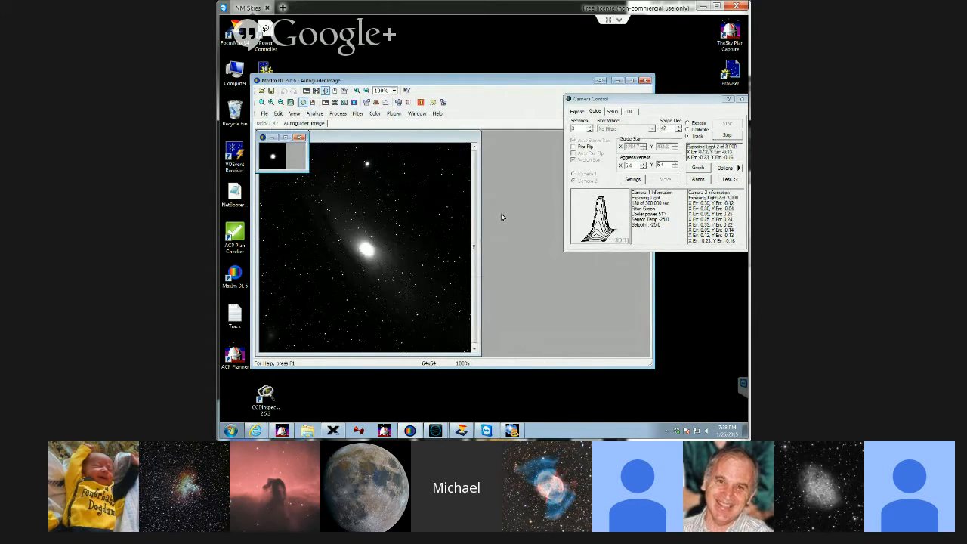
pyautogui.click(418, 432)
pyautogui.click(410, 431)
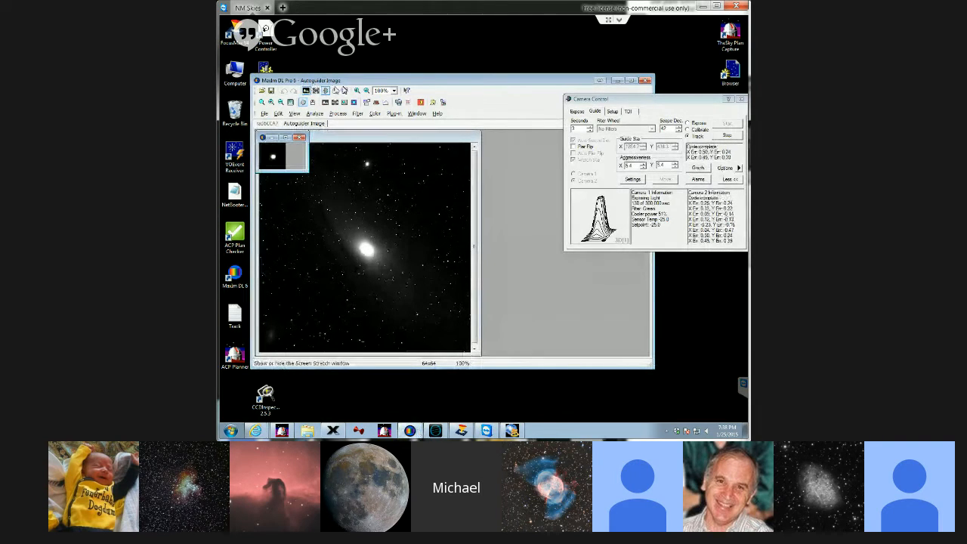
# Step: Open MaxIm DL's Observatory control window, examine its Telescope, Dome, Focus and Setup pages, and close it
pyautogui.click(442, 102)
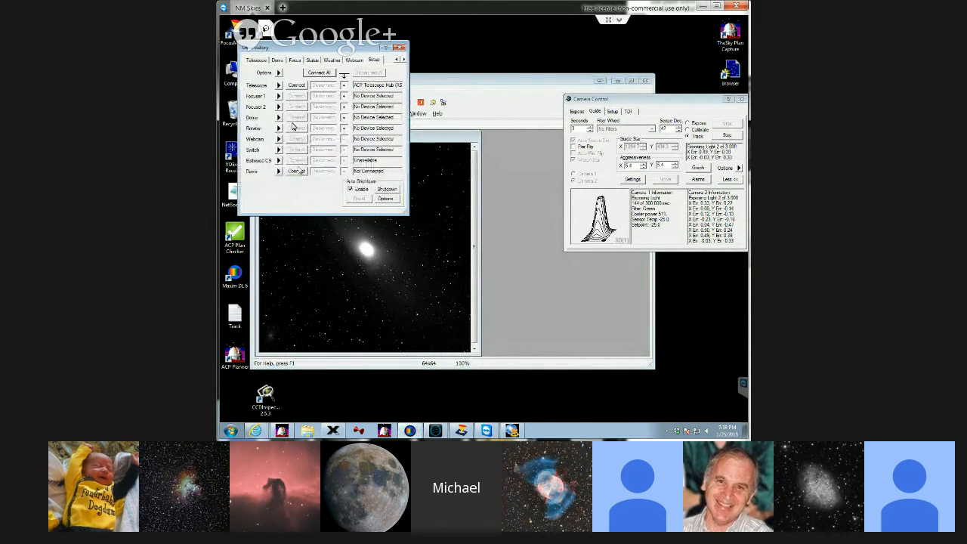
pyautogui.click(257, 60)
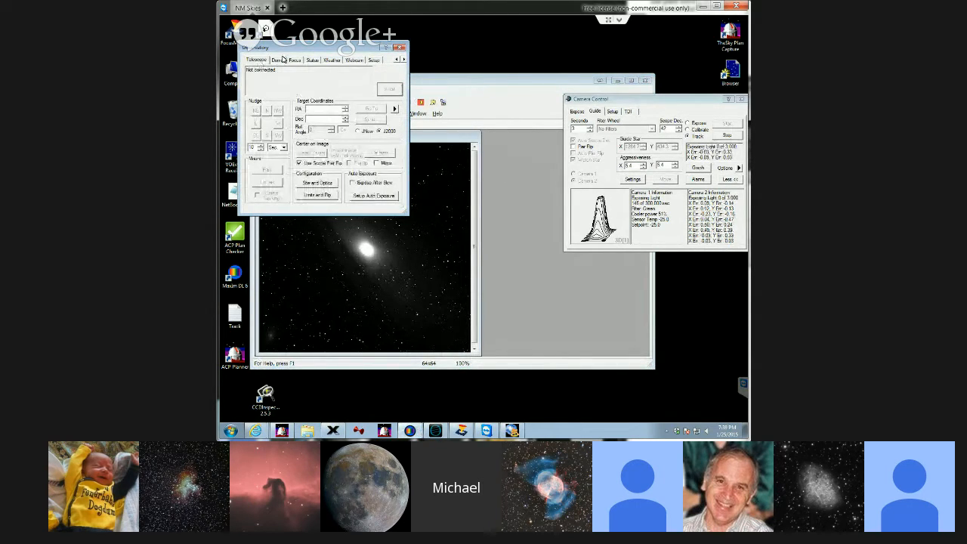
pyautogui.click(279, 59)
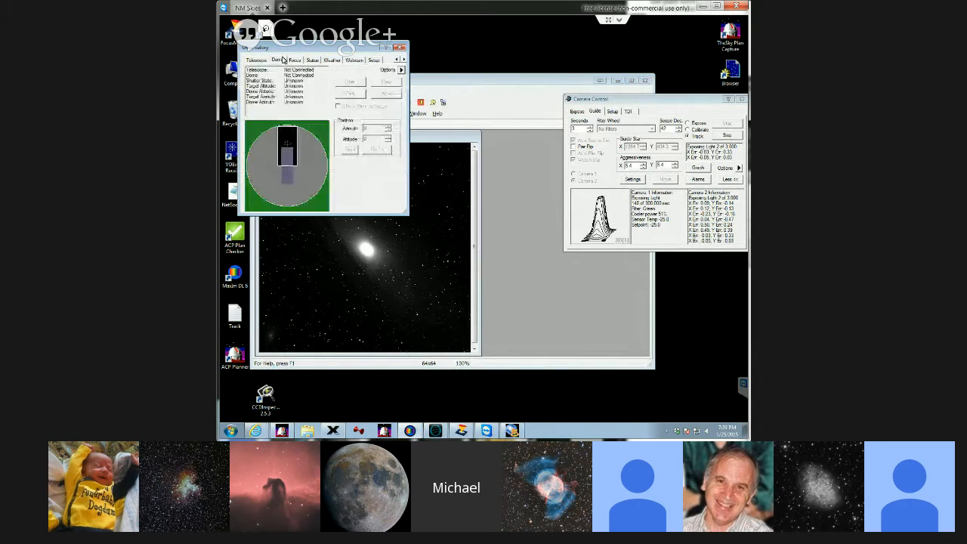
pyautogui.click(295, 60)
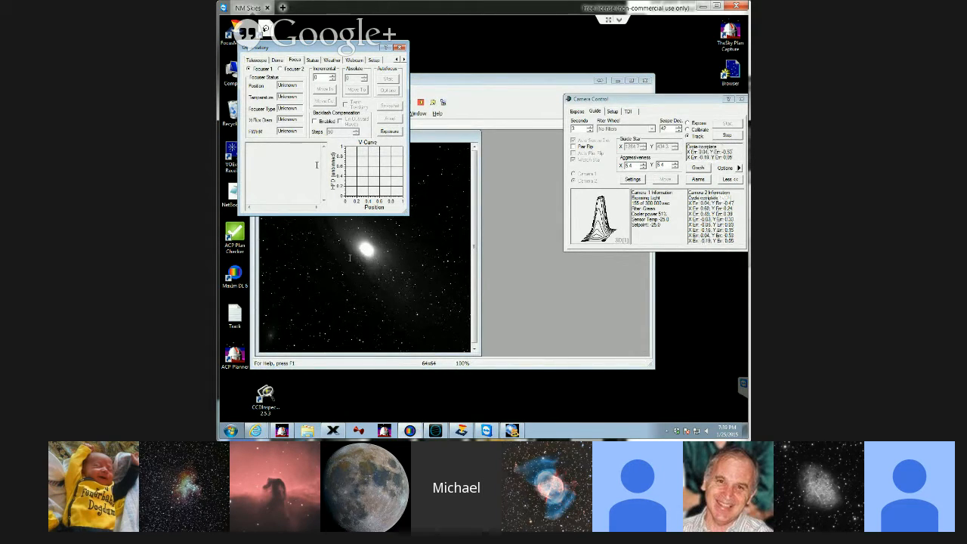
pyautogui.moveTo(419, 432)
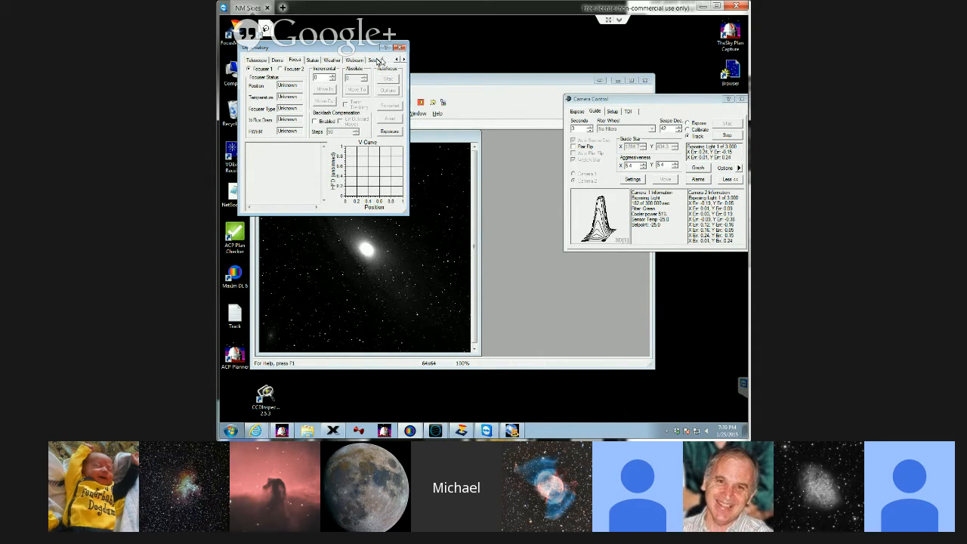
pyautogui.click(375, 61)
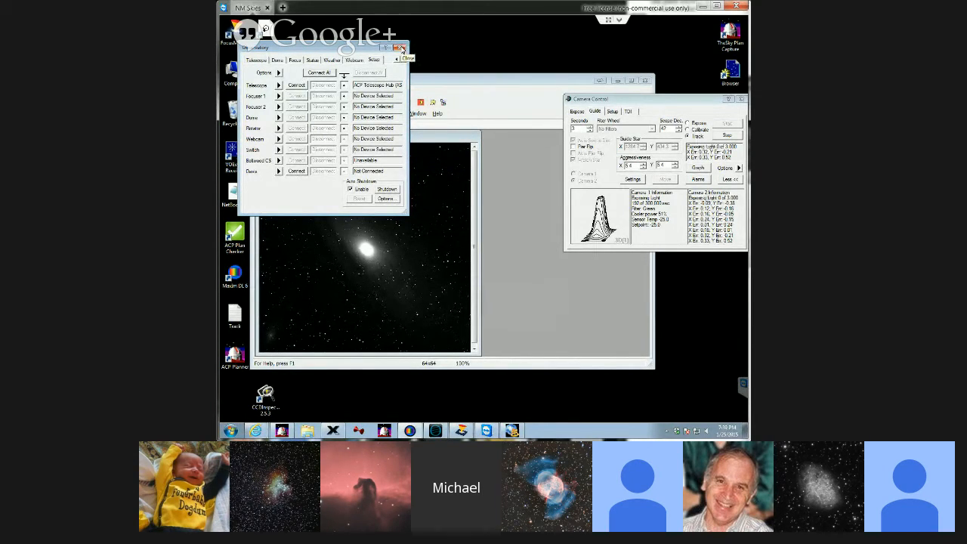
pyautogui.click(401, 49)
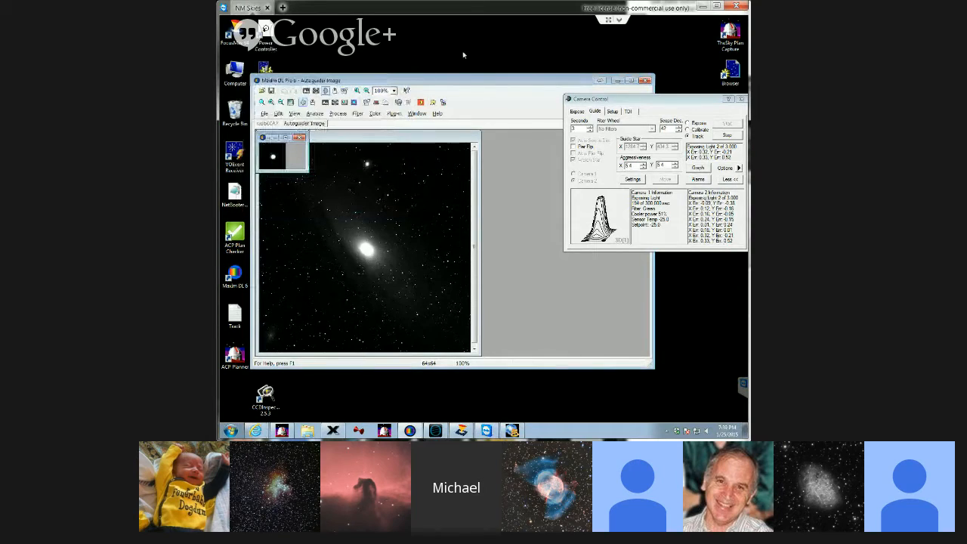
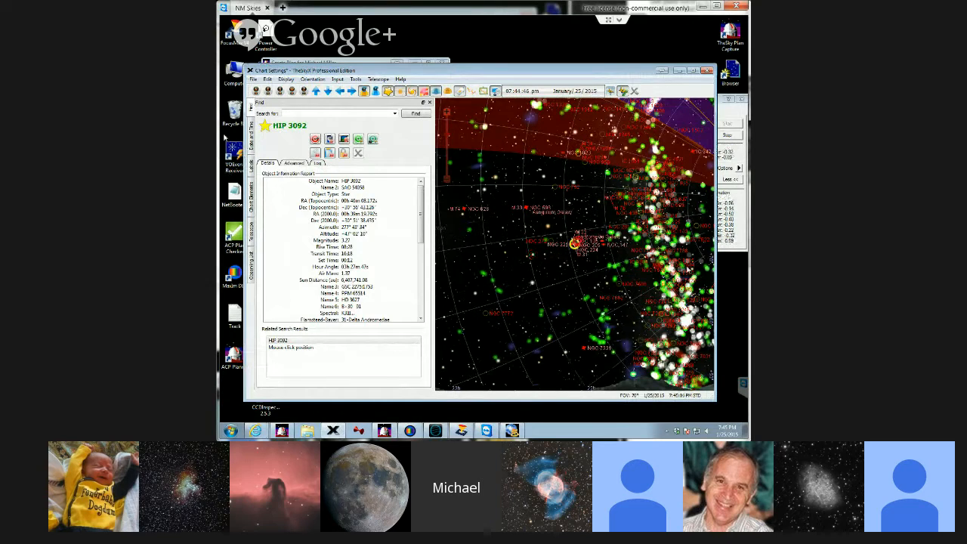
# Step: Identify the star HIP 2225 beside the marked telescope position on TheSkyX chart and display its object information
pyautogui.click(587, 256)
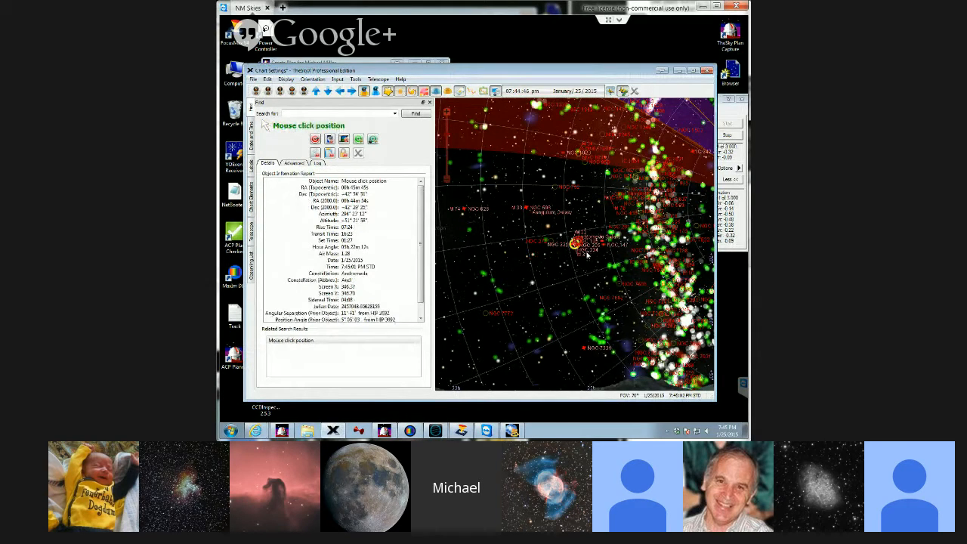
pyautogui.click(587, 254)
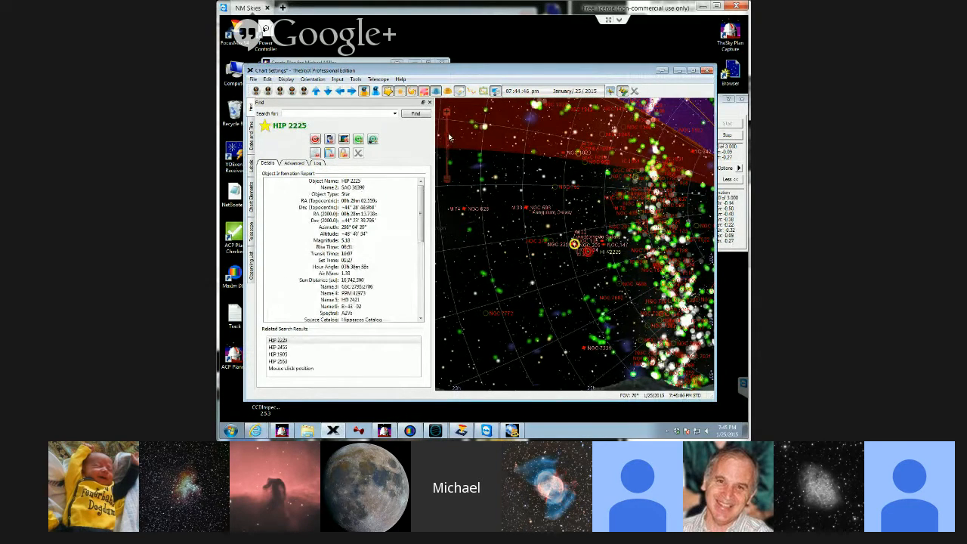
# Step: Identify the Andromeda galaxy NGC 224 beside the marked telescope position on a closer chart view and display its object information
pyautogui.click(445, 119)
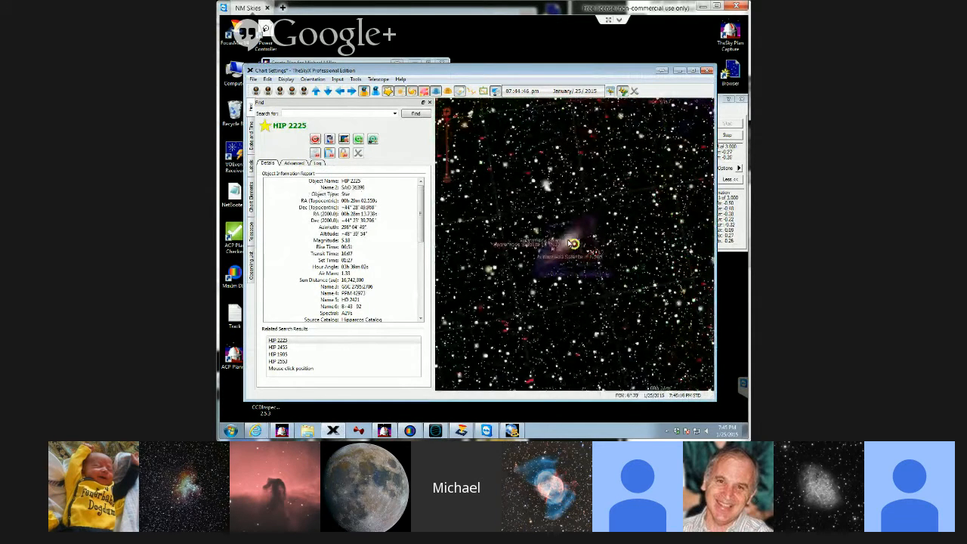
pyautogui.click(570, 242)
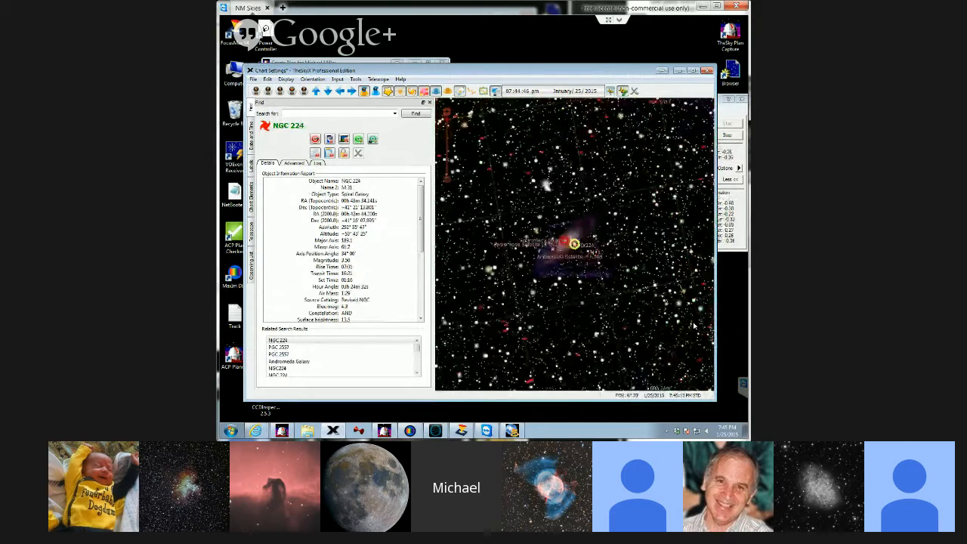
pyautogui.moveTo(694, 324)
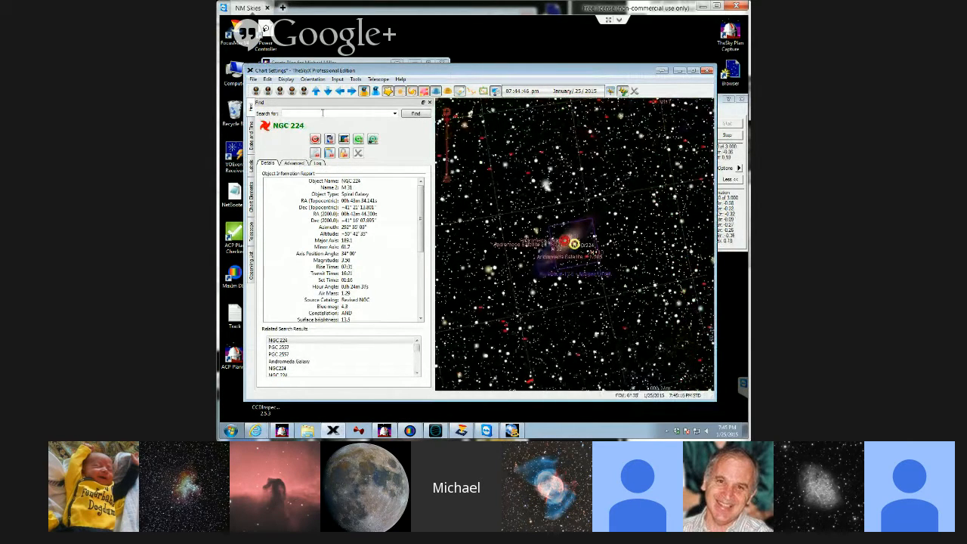
# Step: Examine the copy options for the galaxy's topocentric declination and right ascension, and minimize TheSkyX
pyautogui.rightClick(358, 208)
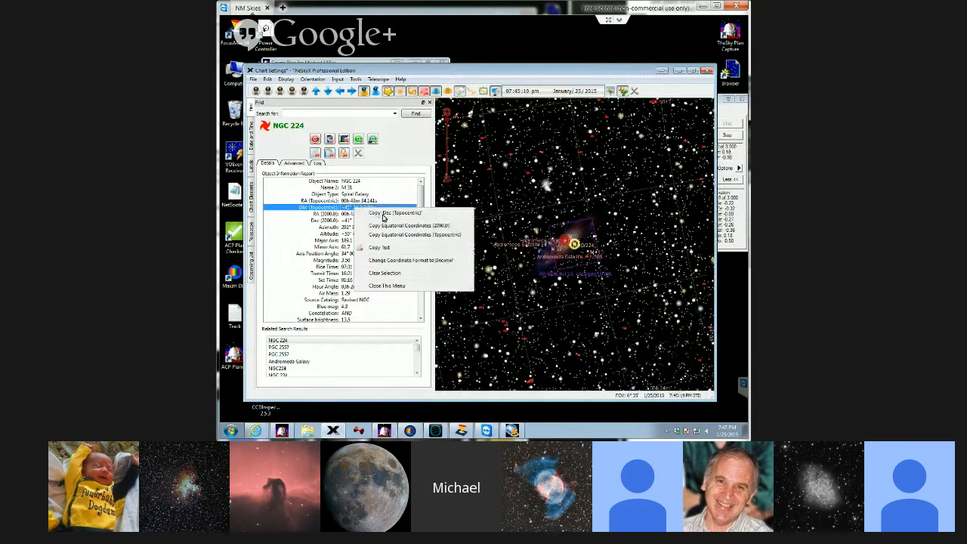
pyautogui.click(363, 208)
pyautogui.rightClick(356, 201)
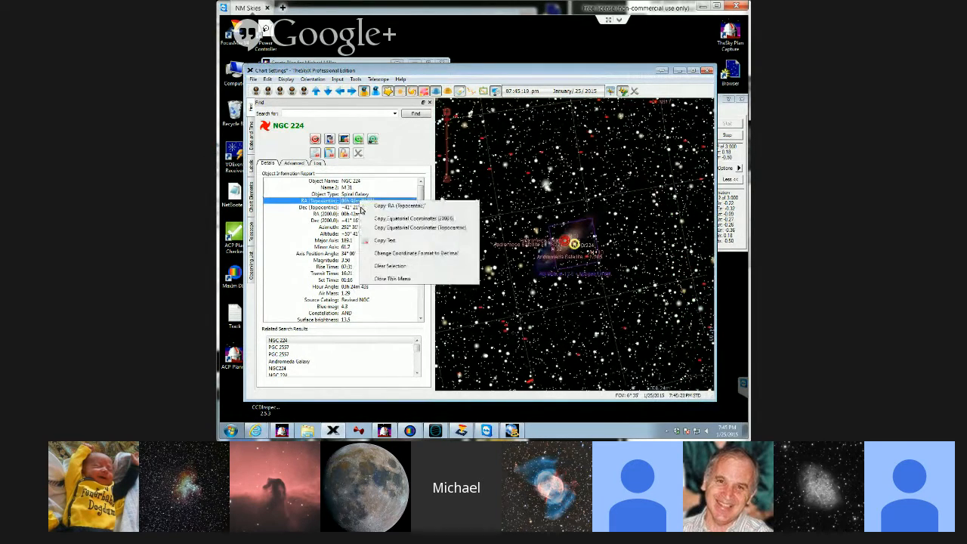
pyautogui.click(355, 208)
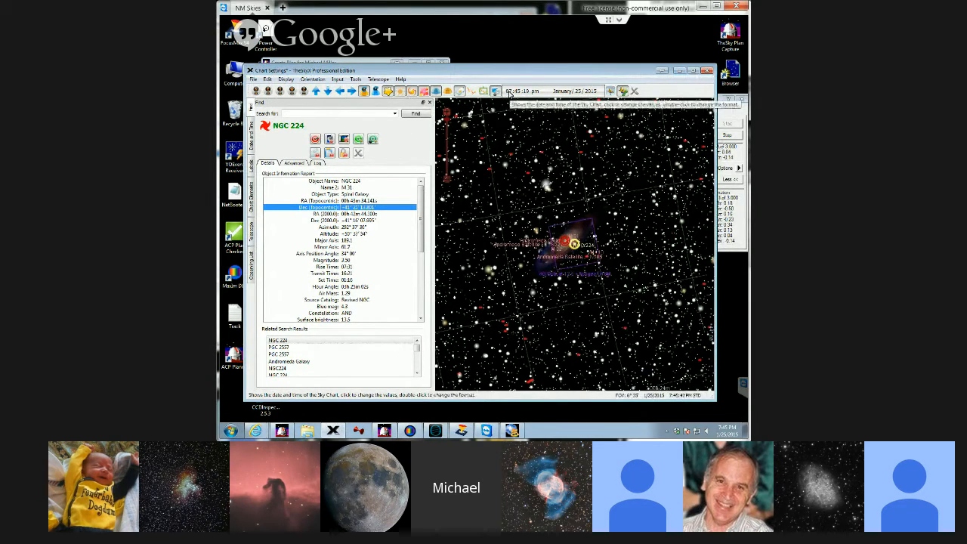
pyautogui.click(679, 71)
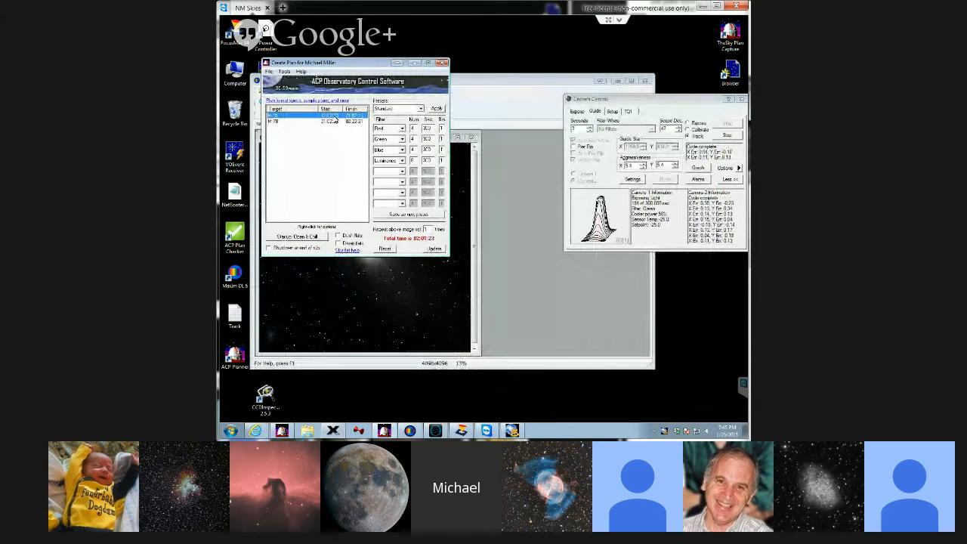
# Step: Try switching the M 31 target in the plan from catalog lookup to RA and Dec coordinates, and cancel the edit
pyautogui.rightClick(335, 119)
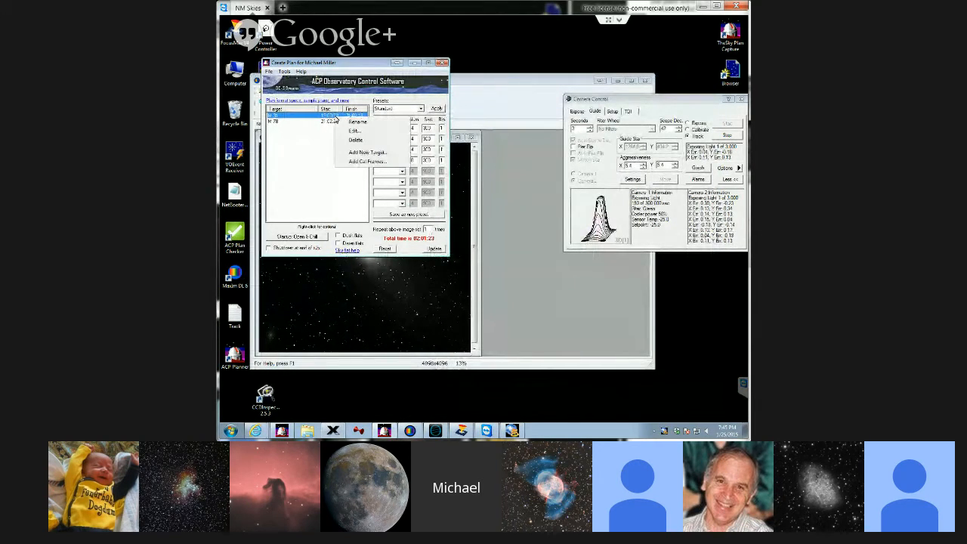
pyautogui.click(352, 133)
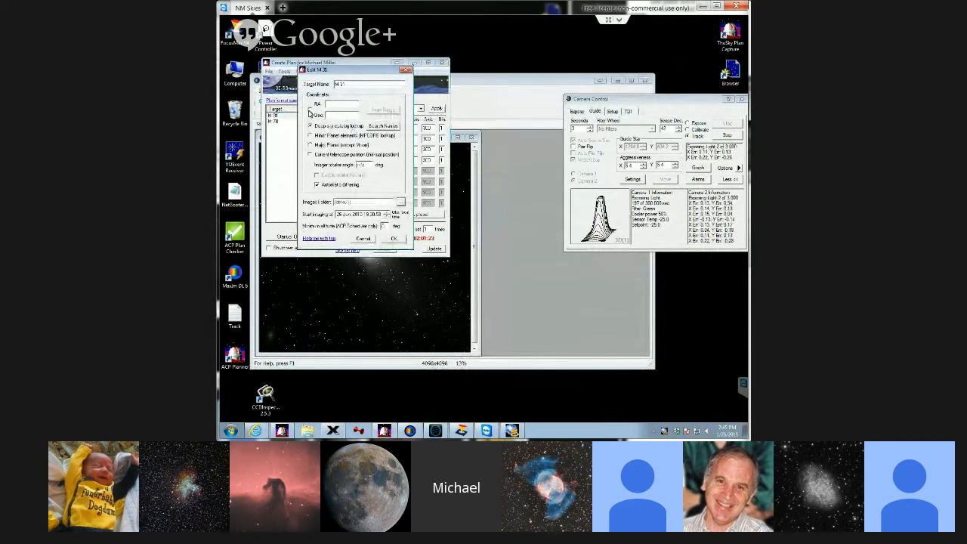
pyautogui.rightClick(333, 108)
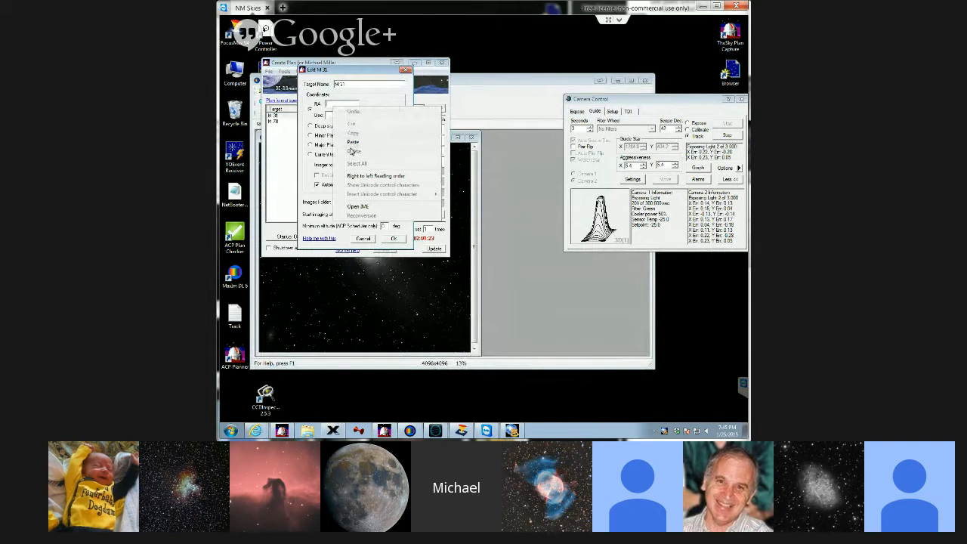
pyautogui.click(327, 118)
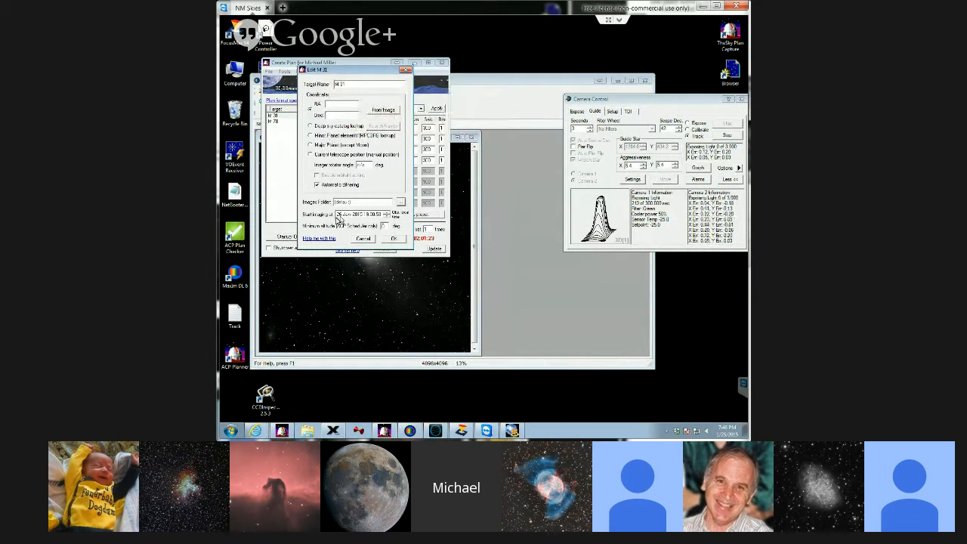
pyautogui.click(394, 239)
pyautogui.click(562, 254)
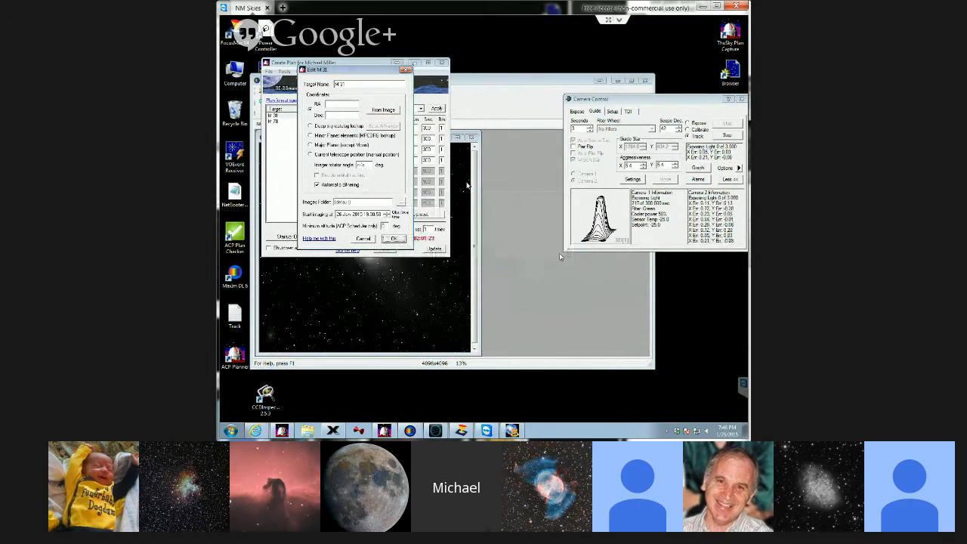
pyautogui.click(363, 240)
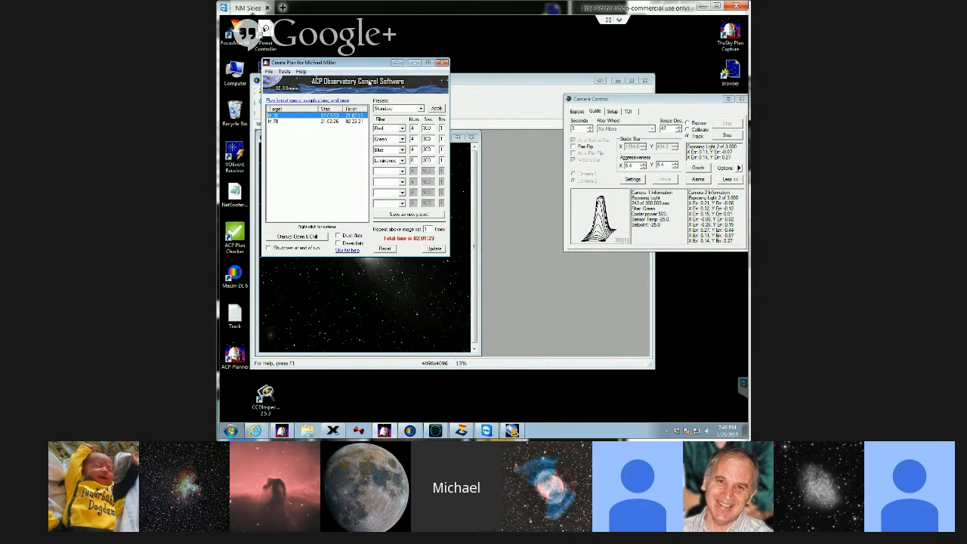
# Step: Close the ACP Planner window and discard its unsaved plan
pyautogui.click(442, 62)
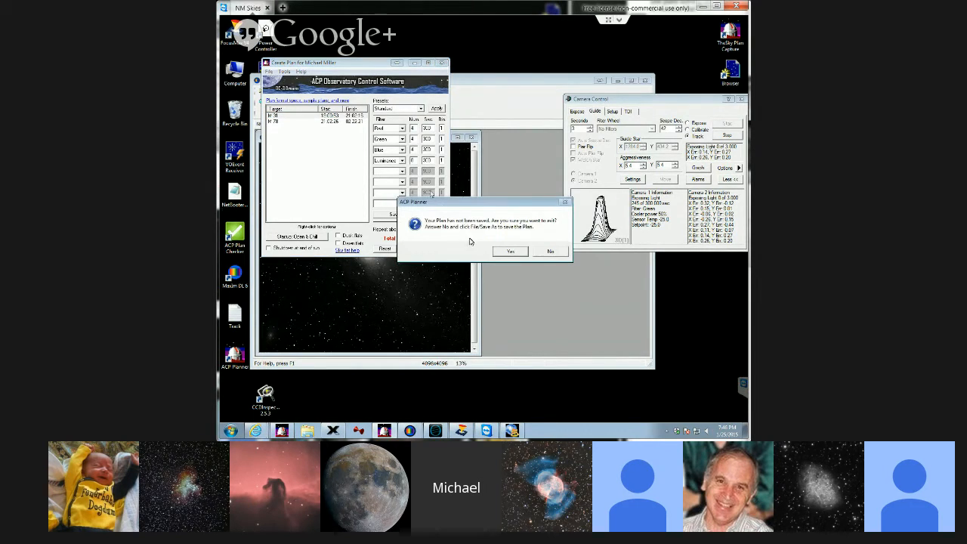
pyautogui.click(511, 252)
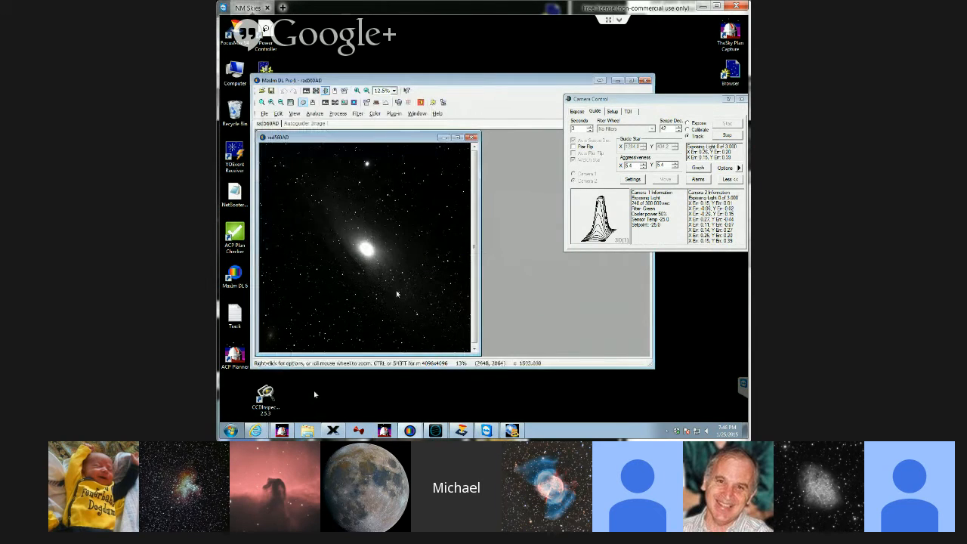
# Step: Switch to the observatory's web page, open the Multiple Objects (Plan) form and choose the observing plan 1-7-15.txt
pyautogui.moveTo(257, 433)
pyautogui.click(270, 402)
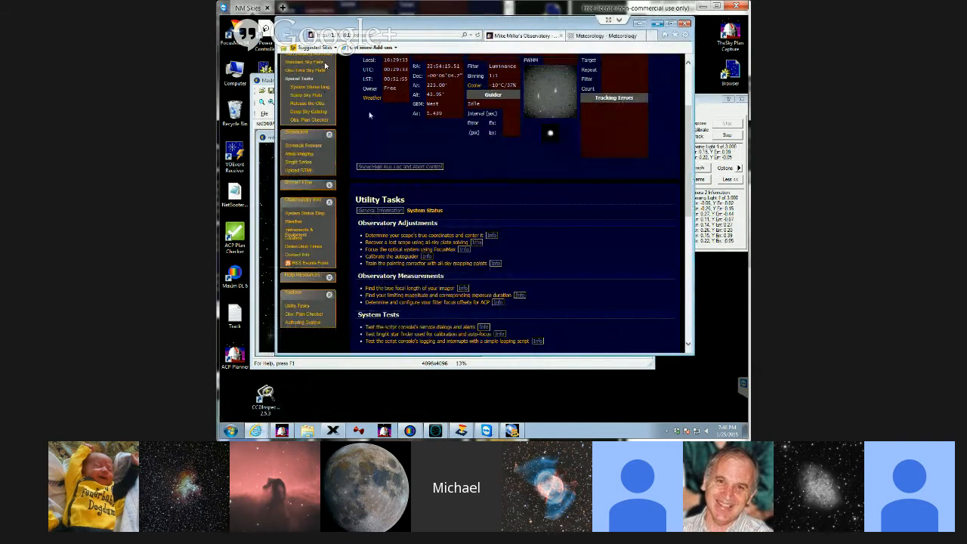
pyautogui.scroll(1, 370, 114)
pyautogui.scroll(1, 370, 115)
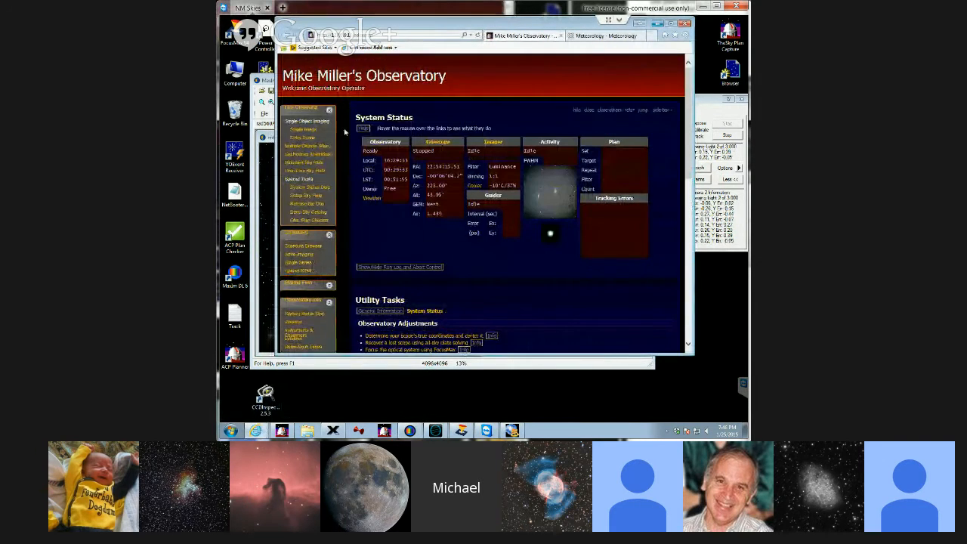
pyautogui.click(307, 145)
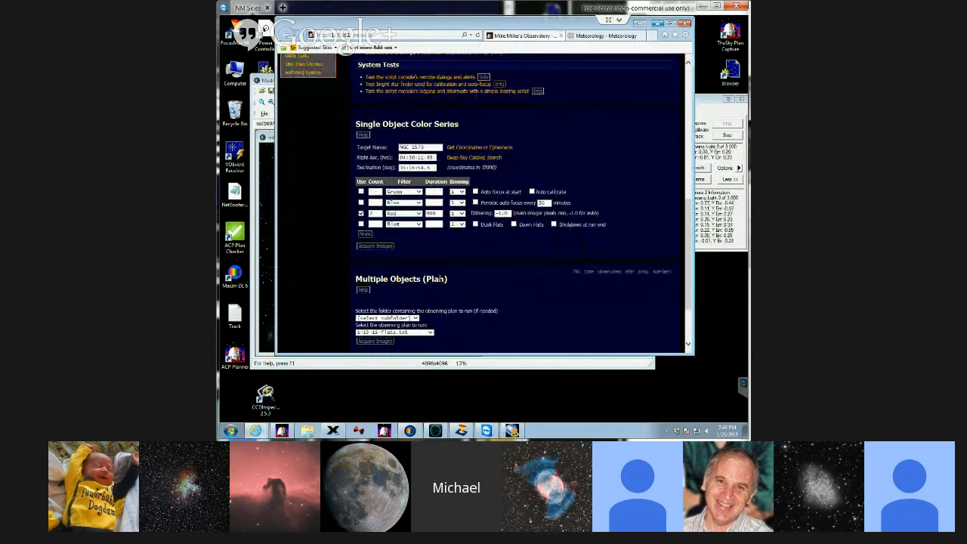
pyautogui.click(415, 319)
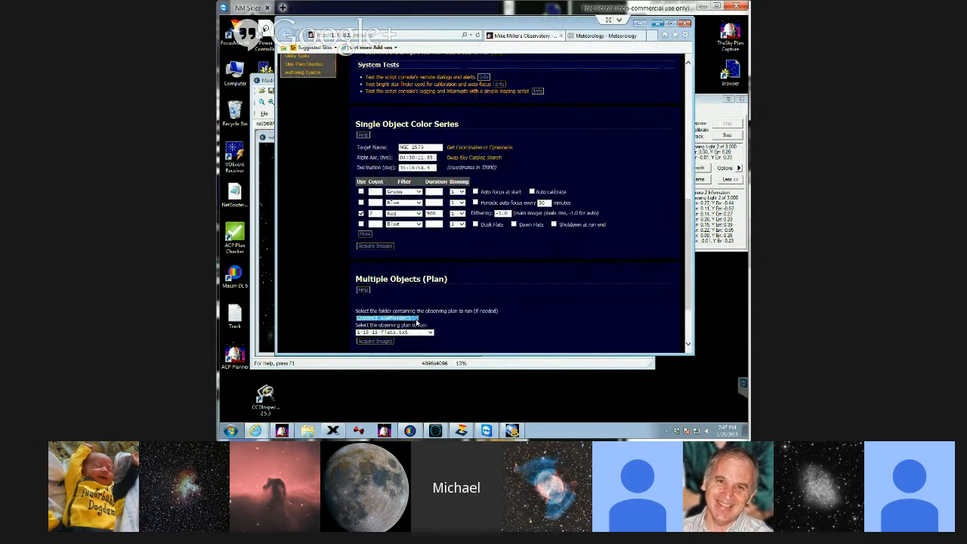
pyautogui.click(430, 332)
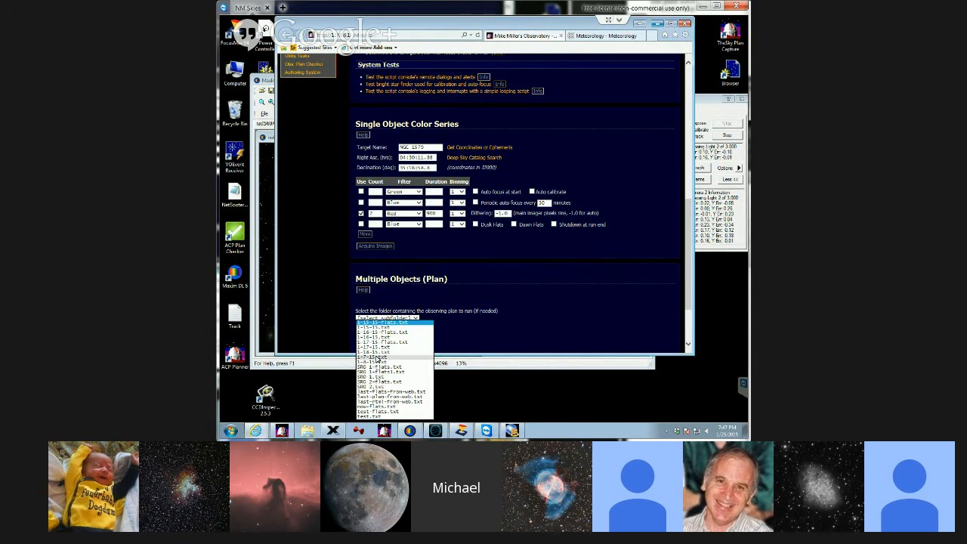
pyautogui.click(377, 358)
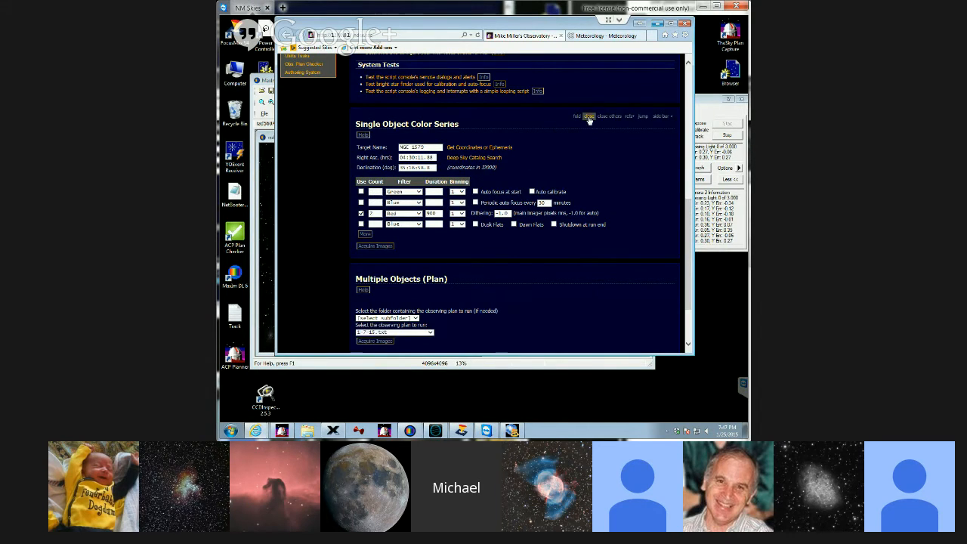
# Step: Close the Single Object Color Series and Multiple Objects (Plan) sections, and minimize the browser
pyautogui.click(588, 117)
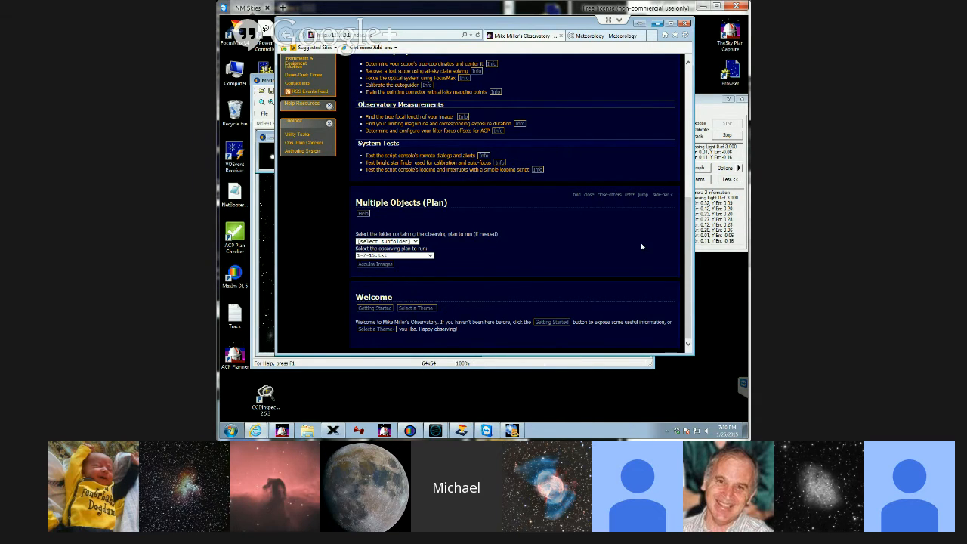
pyautogui.click(588, 194)
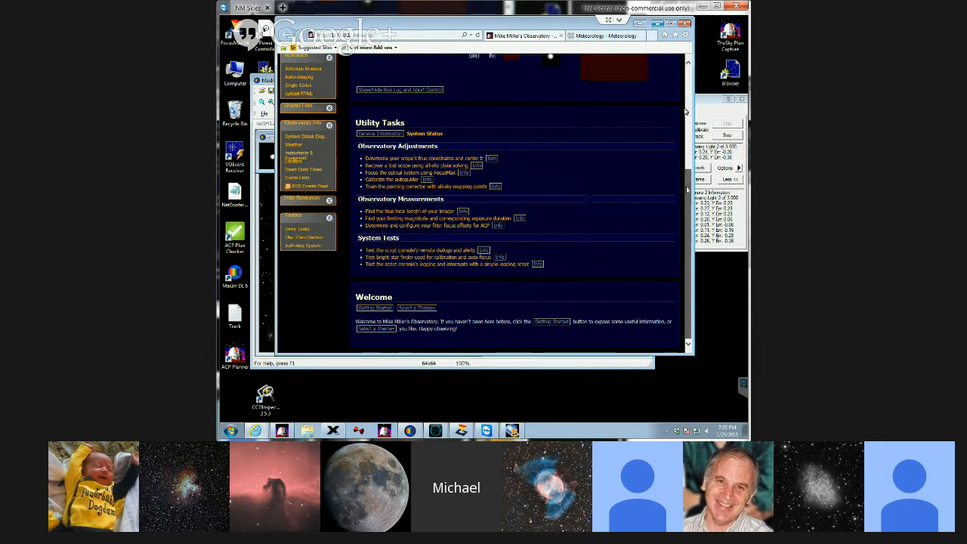
pyautogui.scroll(3, 687, 216)
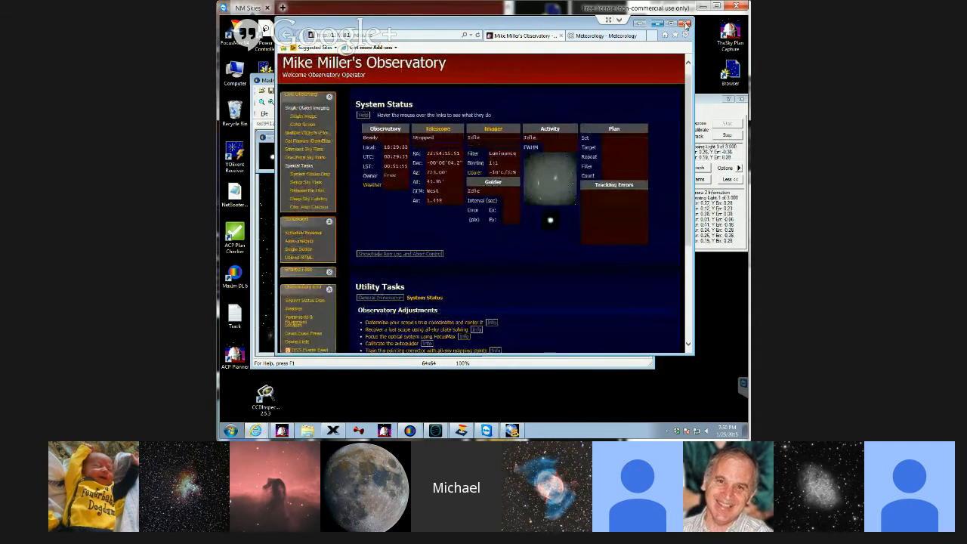
pyautogui.click(657, 24)
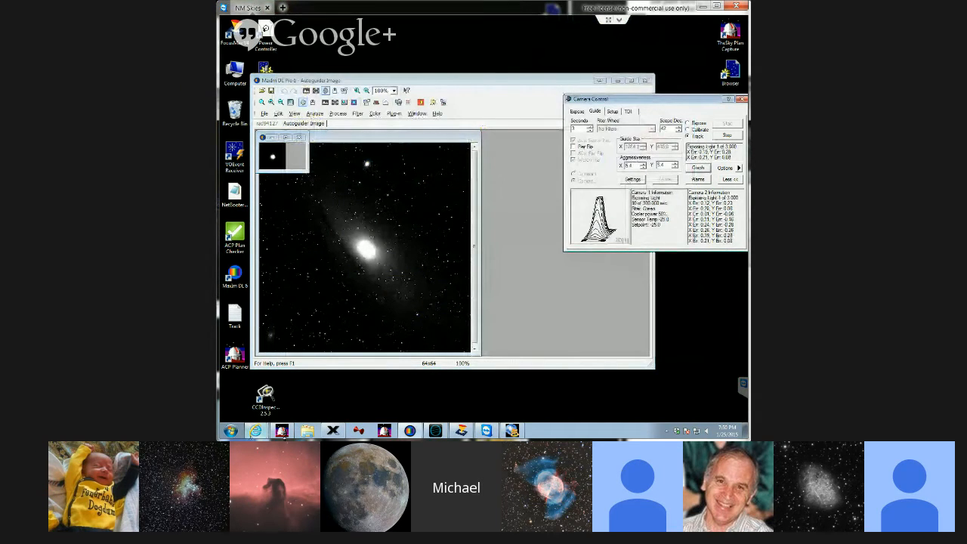
# Step: Examine the M 66-Green 900s (1-4) plan and its M 66 observation in the ACP Schedule Browser, and minimize it
pyautogui.click(282, 430)
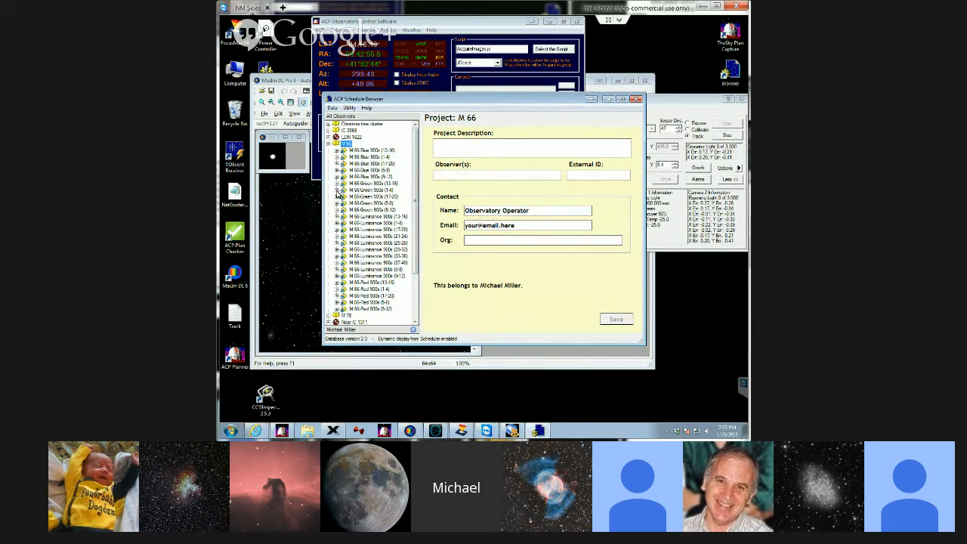
pyautogui.click(338, 191)
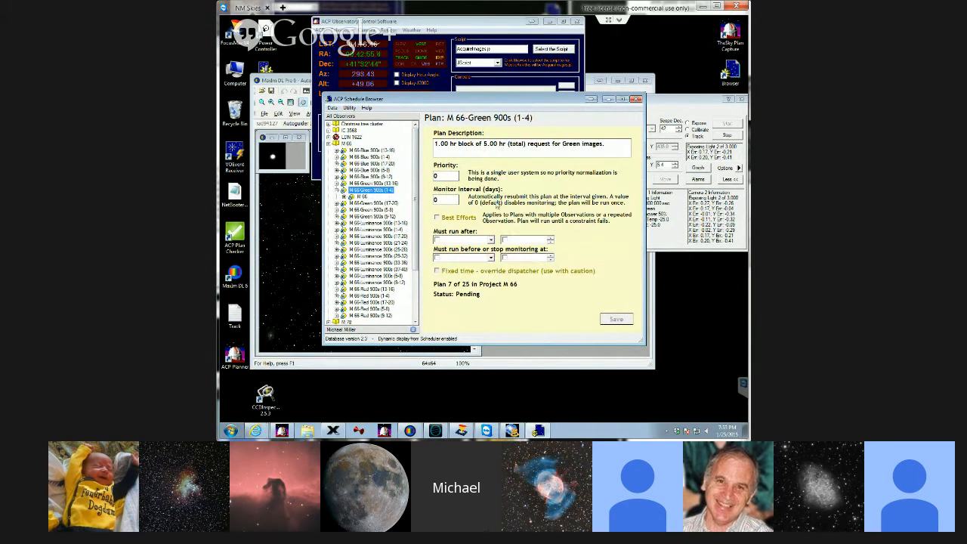
pyautogui.click(362, 197)
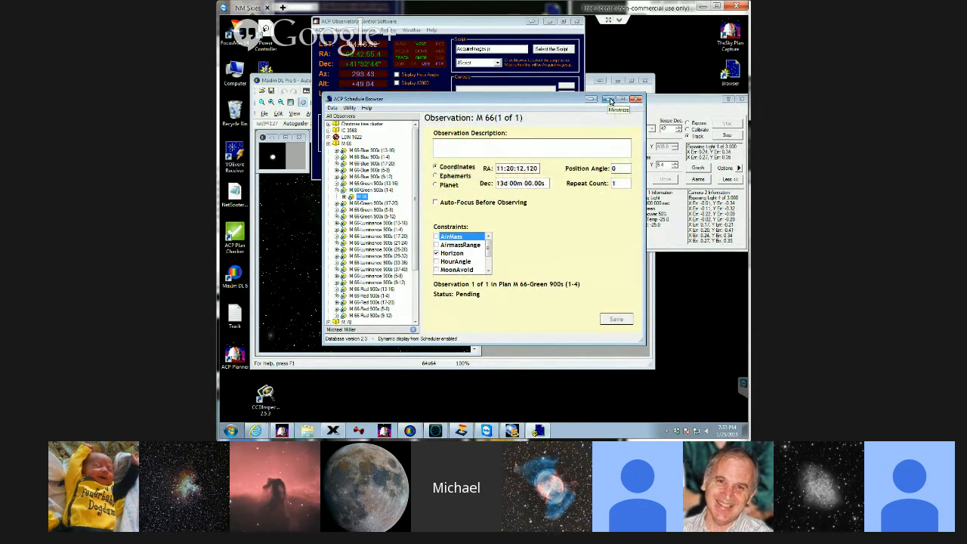
pyautogui.click(608, 100)
# Step: Return to the observatory's web page and display the Schedule Astro-Imaging form
pyautogui.moveTo(261, 432)
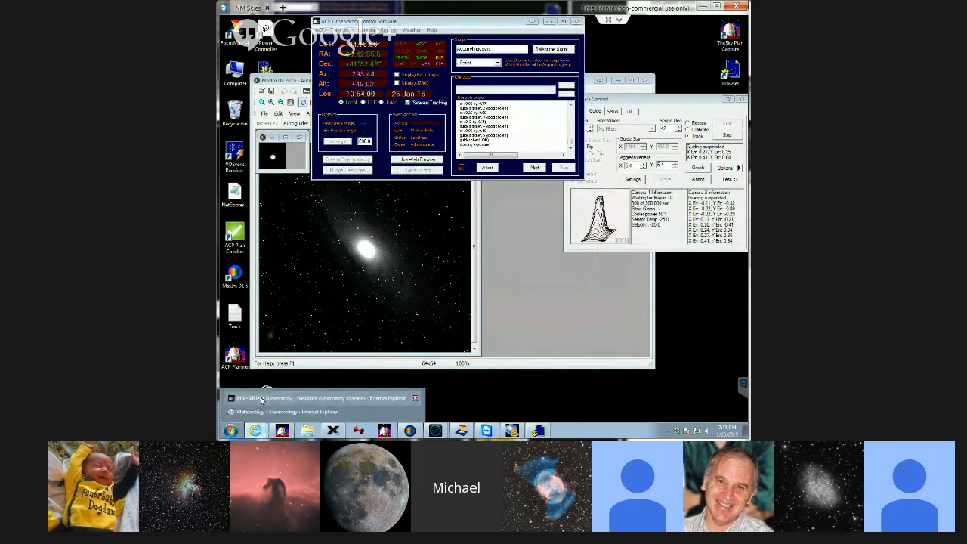
pyautogui.click(258, 402)
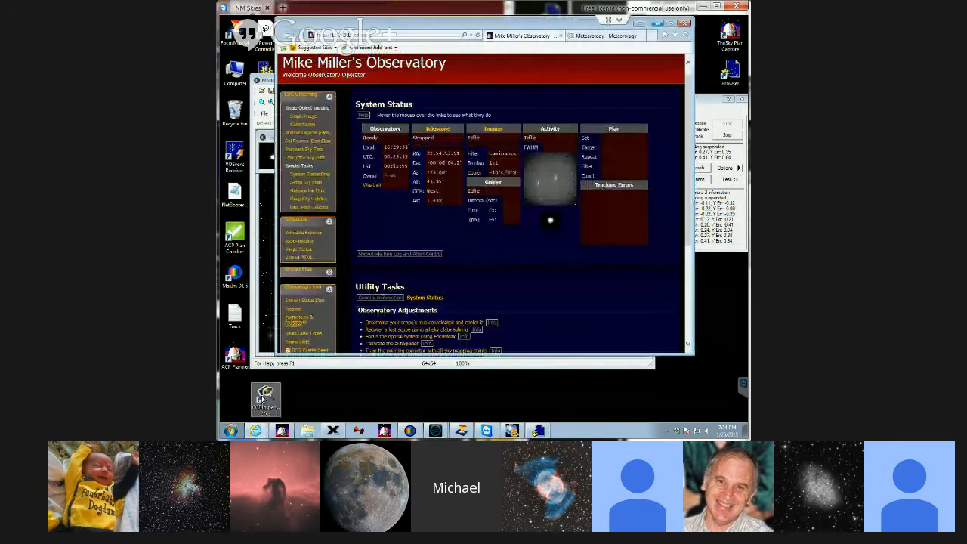
pyautogui.click(305, 239)
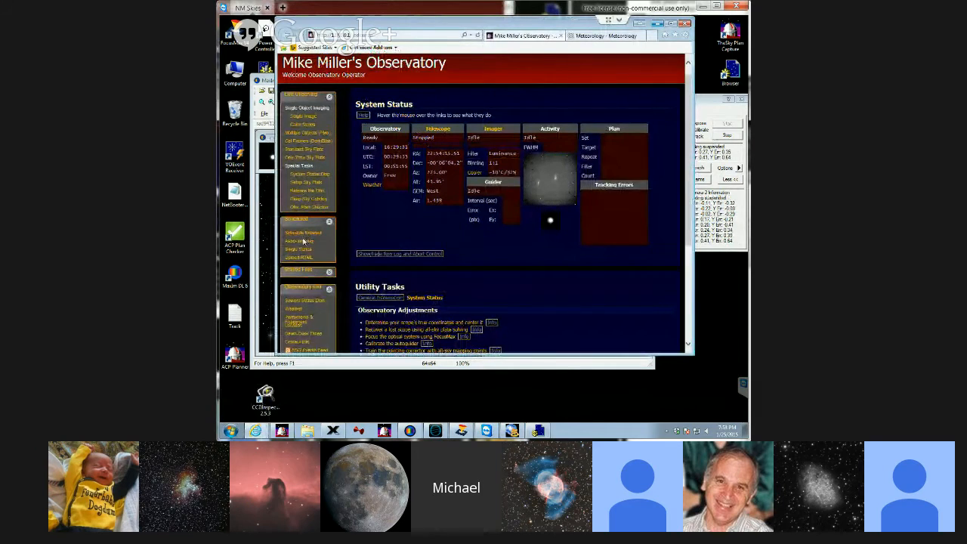
pyautogui.scroll(-3, 307, 242)
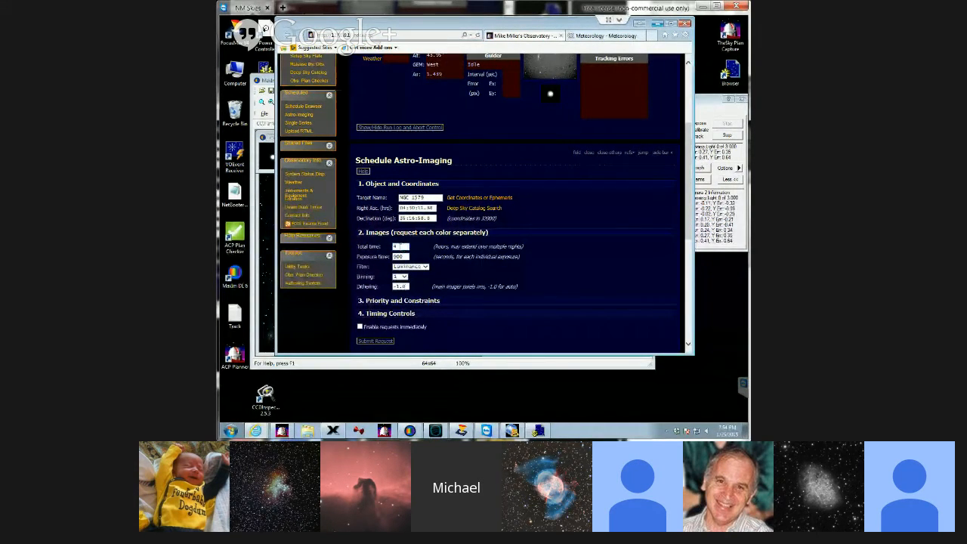
# Step: Examine the form's filter choices, keeping Luminance, and expand the Priority and Constraints section
pyautogui.click(425, 267)
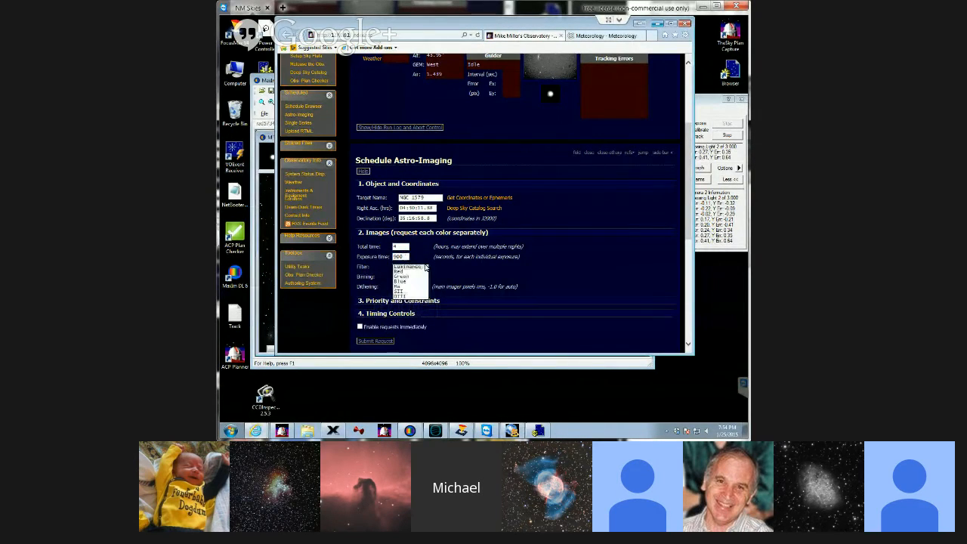
pyautogui.click(425, 267)
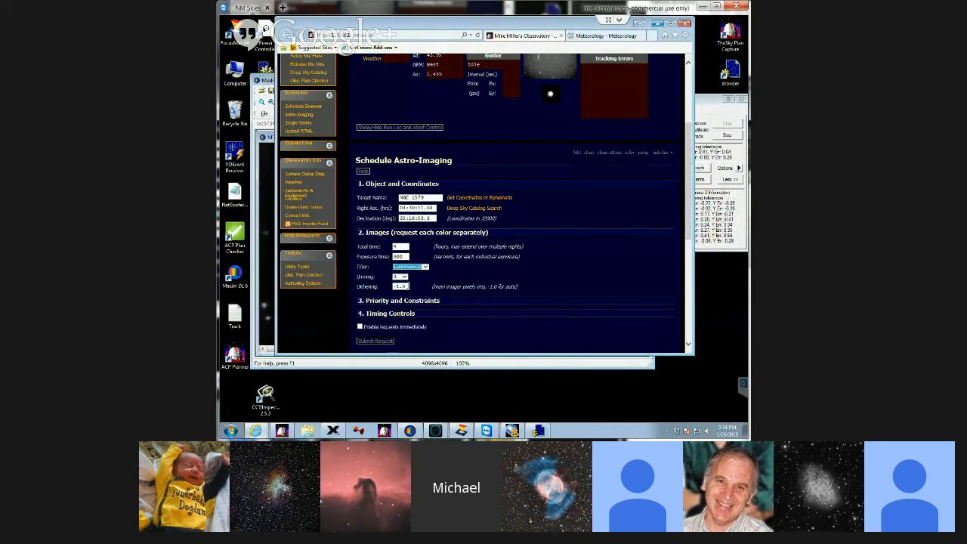
pyautogui.click(433, 301)
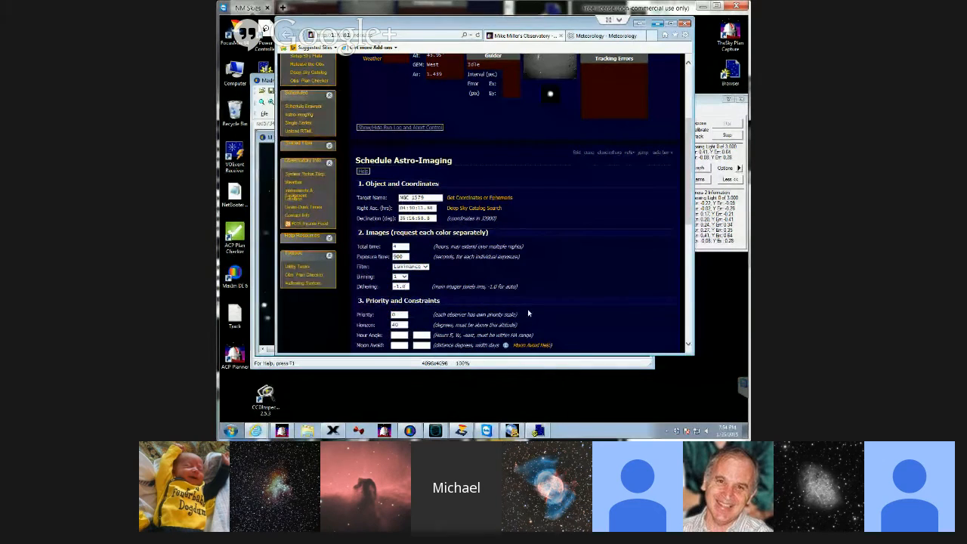
# Step: Submit the Luminance imaging request for NGC 1579 without enabling it immediately, and dismiss the confirmation
pyautogui.scroll(-2, 515, 314)
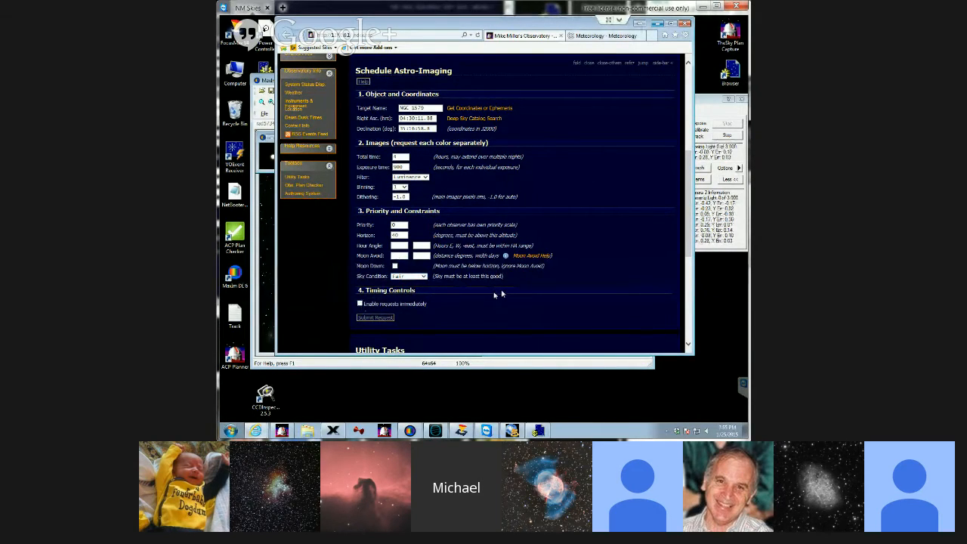
pyautogui.click(378, 321)
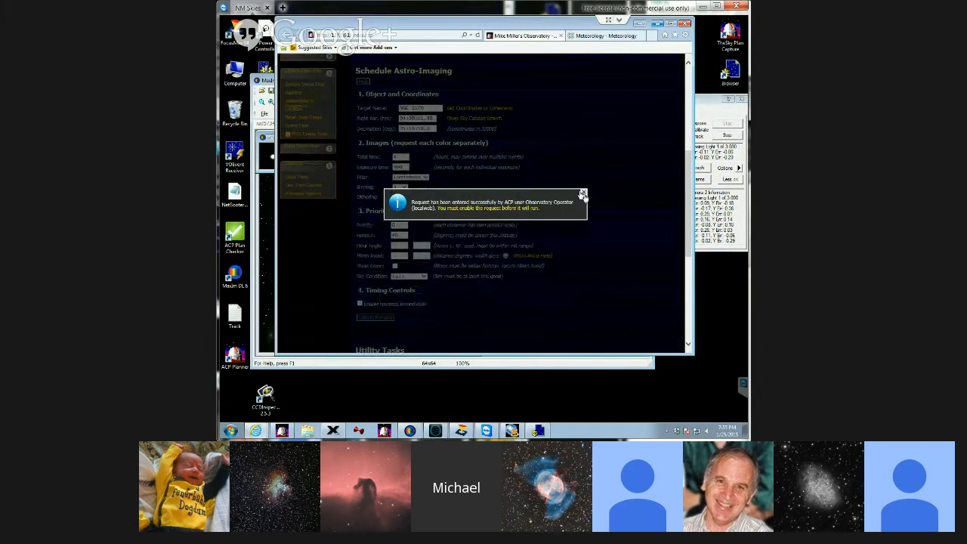
pyautogui.click(582, 193)
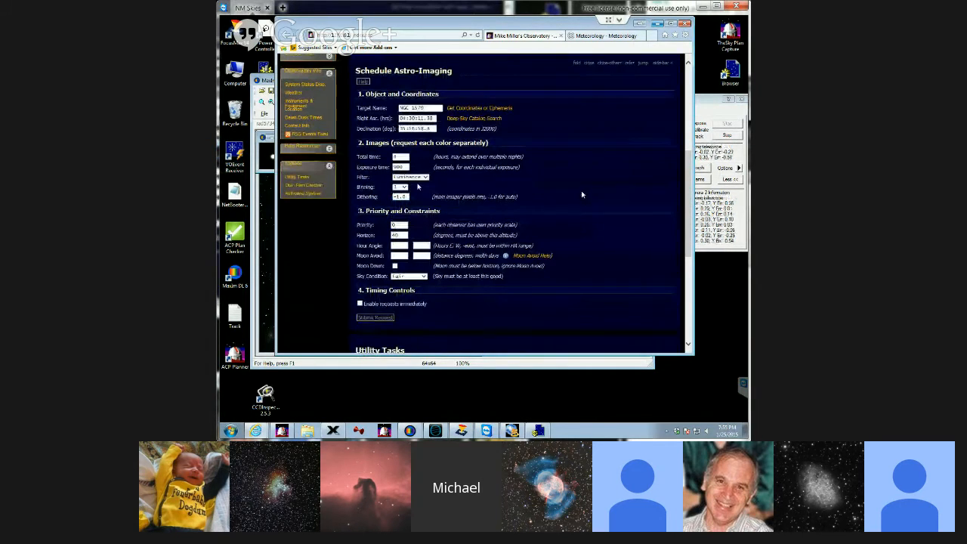
# Step: Set the filter to Red and the total time to 2 hours, submit this second NGC 1579 request, and dismiss the confirmation
pyautogui.click(425, 178)
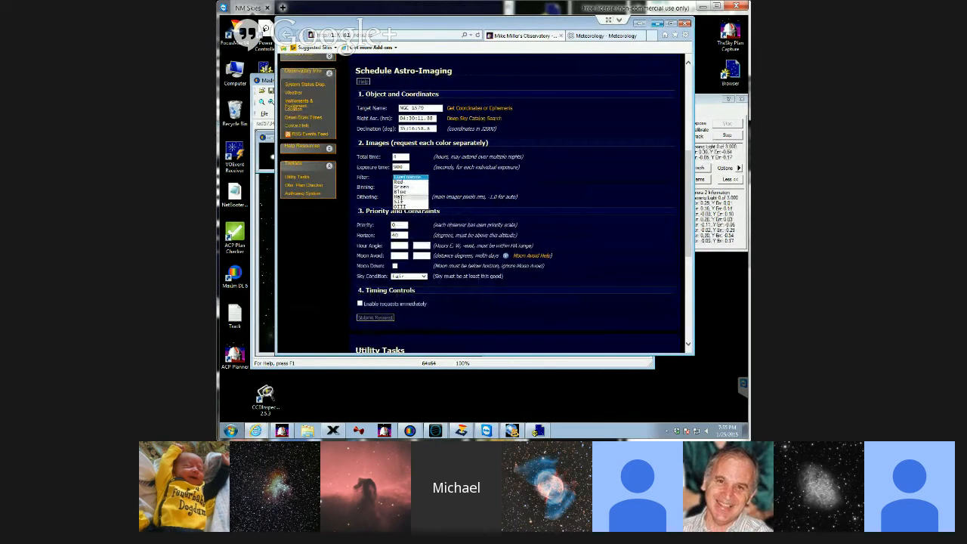
pyautogui.click(403, 183)
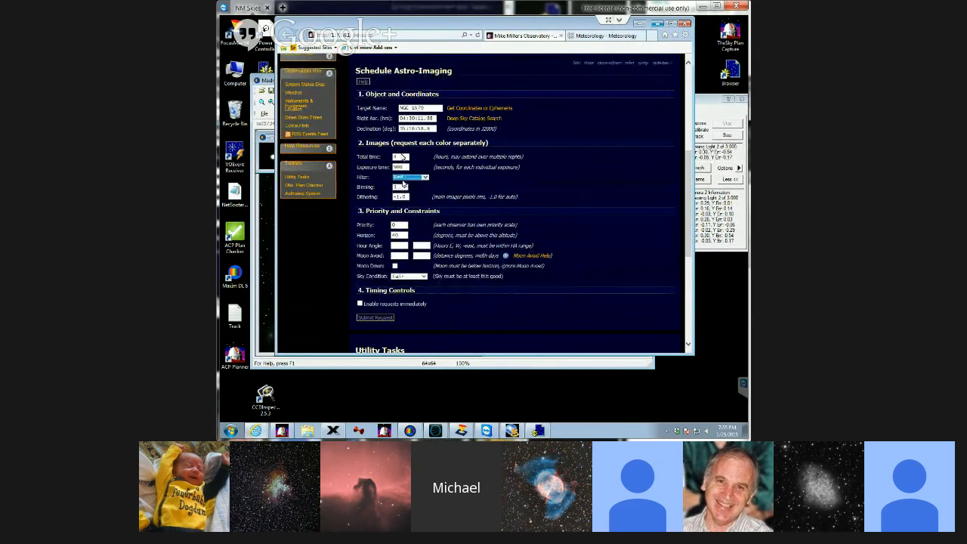
pyautogui.moveTo(399, 157); pyautogui.dragTo(392, 161)
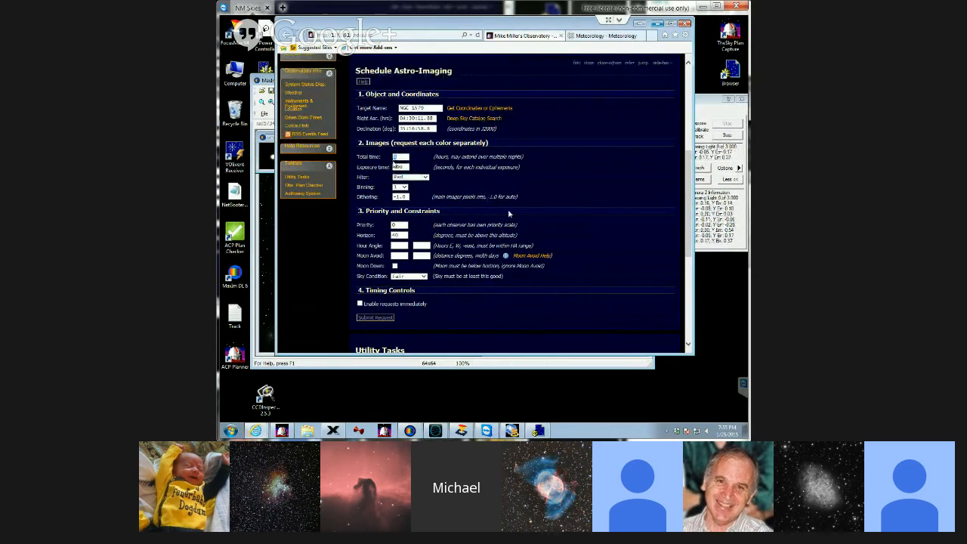
pyautogui.write('2')
pyautogui.click(376, 318)
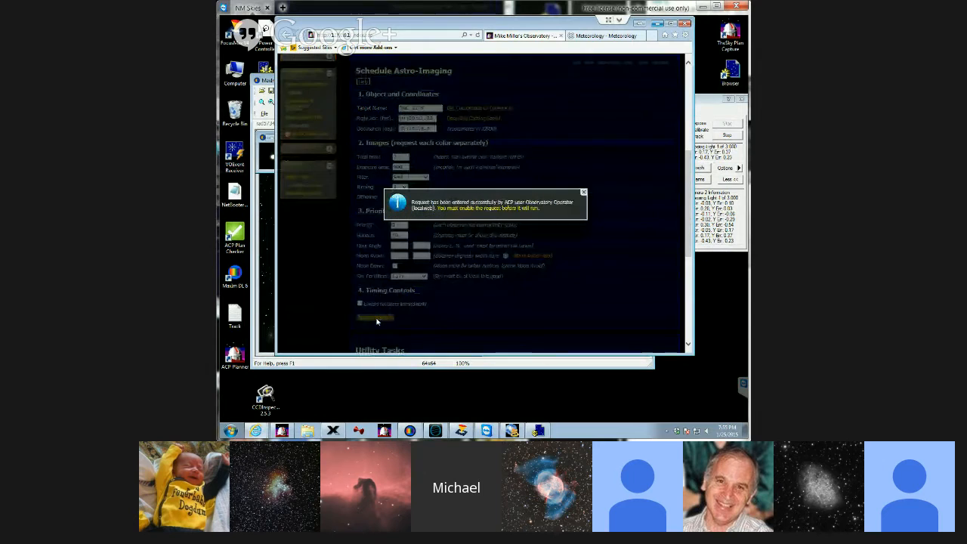
pyautogui.click(584, 193)
# Step: Minimize the web page, examine the LDN 1622-Blue 900s (1-4) plan and its available commands in the ACP Schedule Browser, and close it
pyautogui.scroll(4, 618, 217)
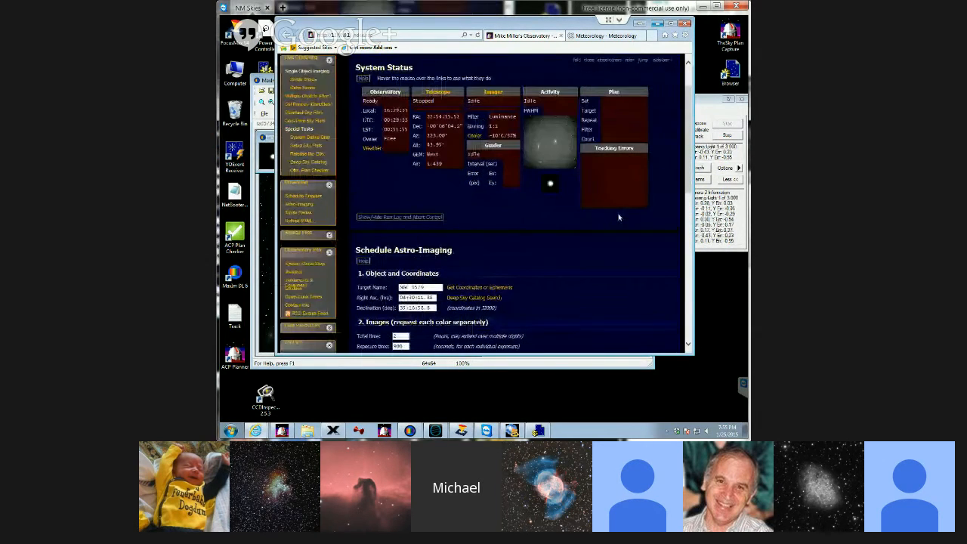
pyautogui.scroll(2, 618, 217)
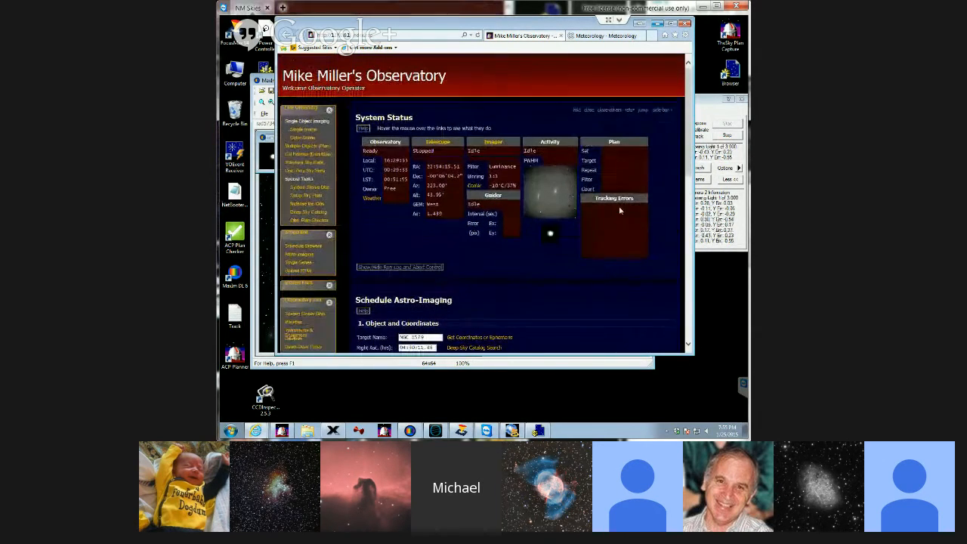
pyautogui.click(657, 22)
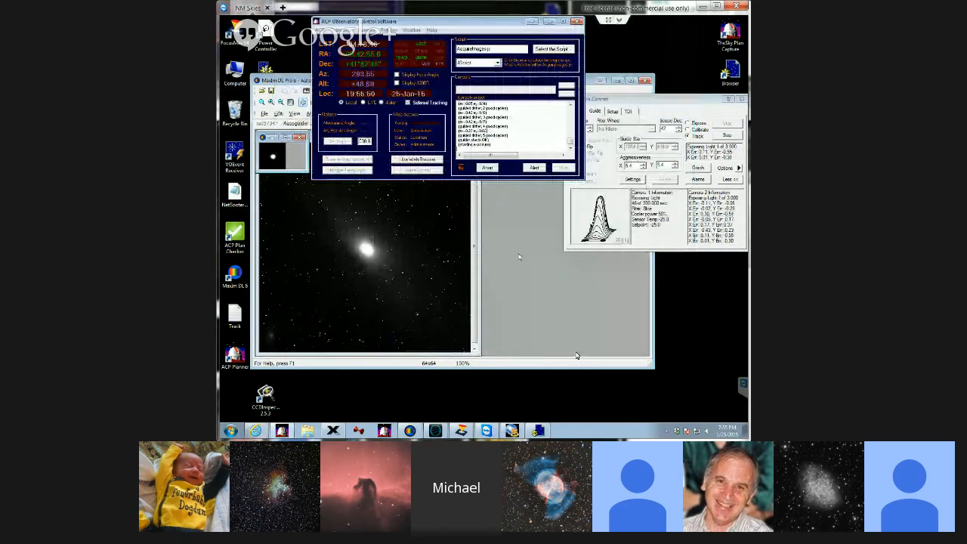
pyautogui.click(538, 431)
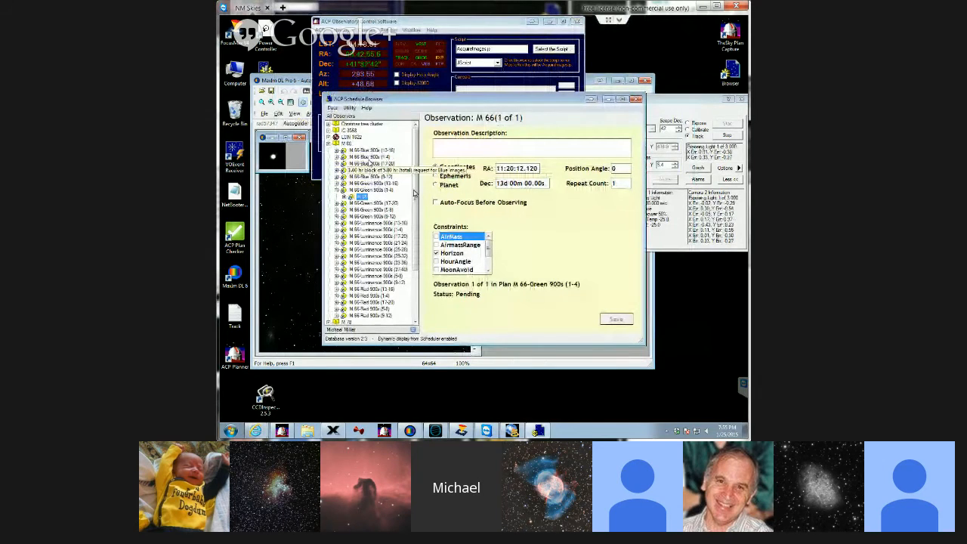
pyautogui.click(331, 138)
pyautogui.click(370, 138)
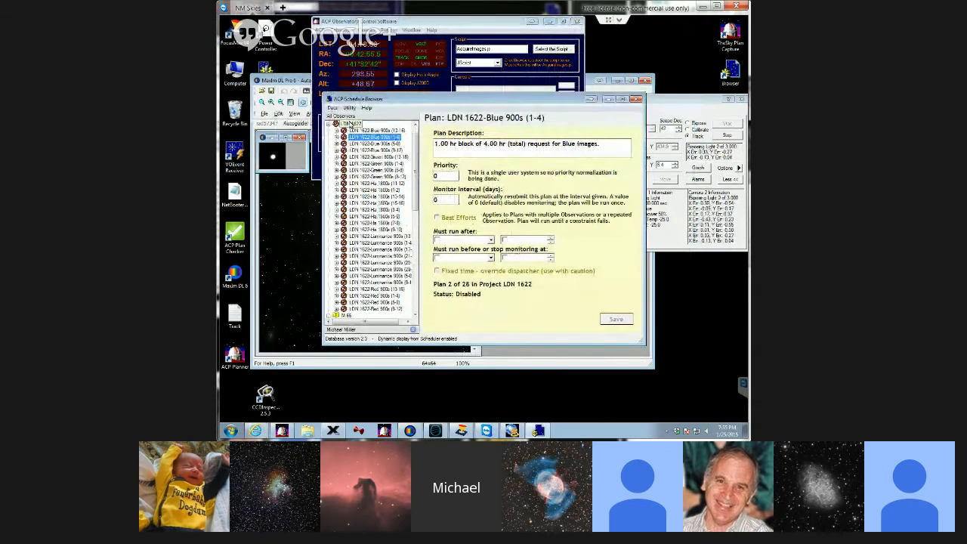
pyautogui.rightClick(371, 139)
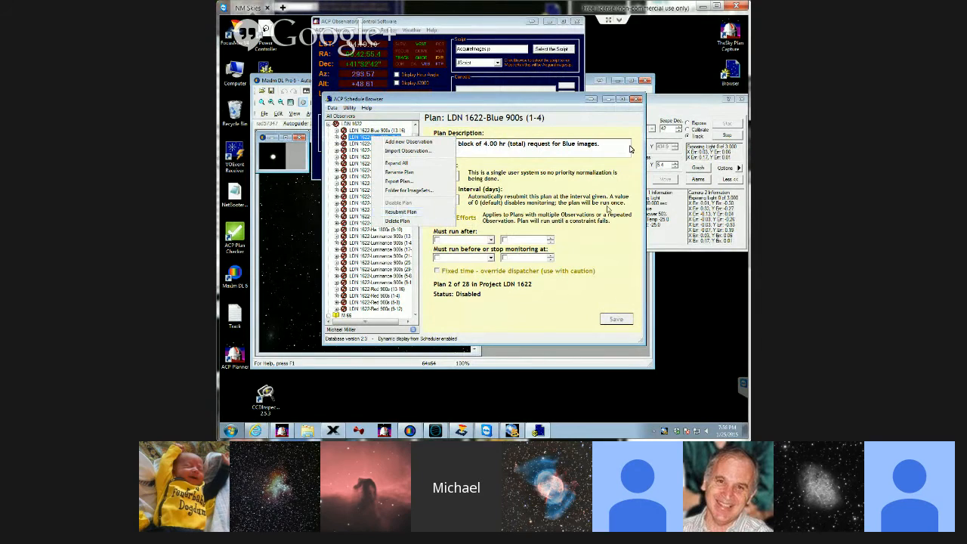
pyautogui.click(637, 100)
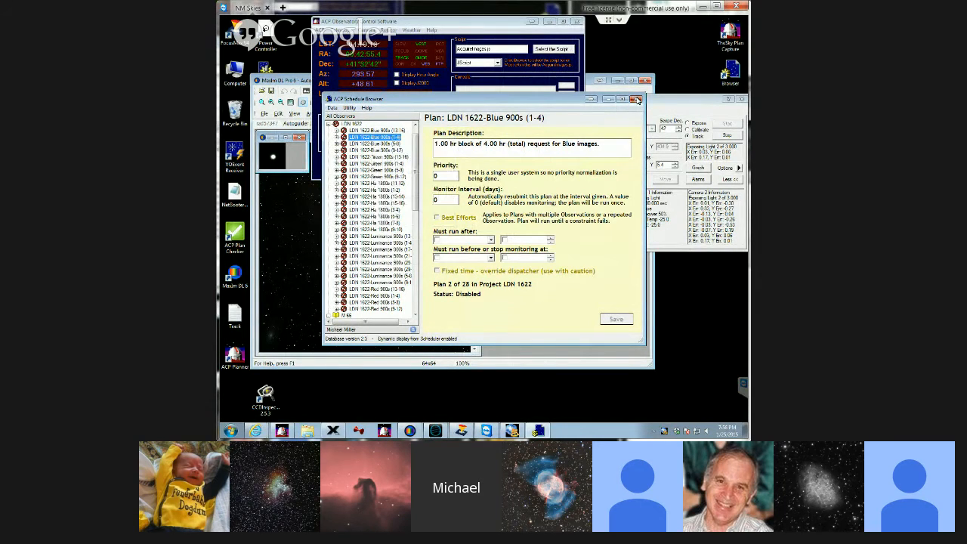
pyautogui.click(635, 100)
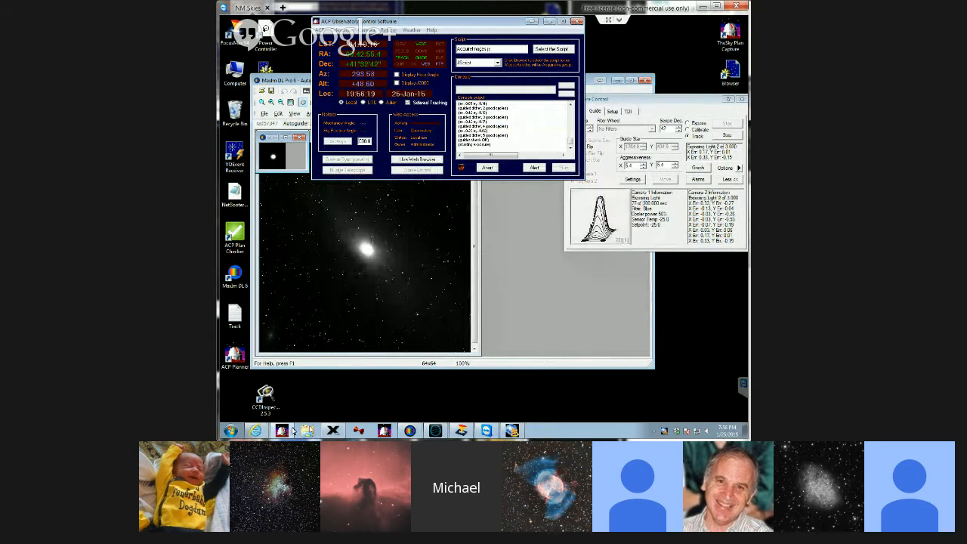
# Step: Switch to ACP Planner and import the existing ACP plan 1-18-15
pyautogui.moveTo(292, 432)
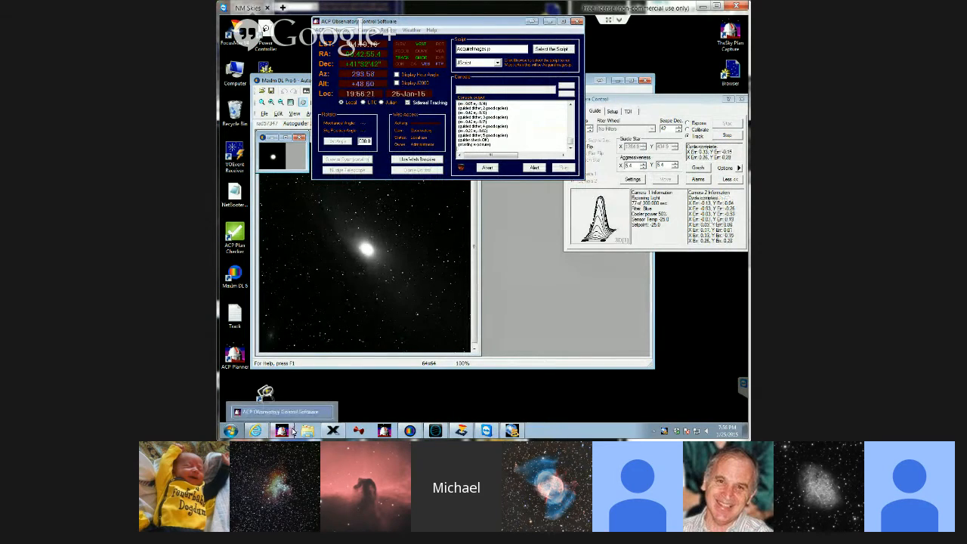
pyautogui.click(384, 431)
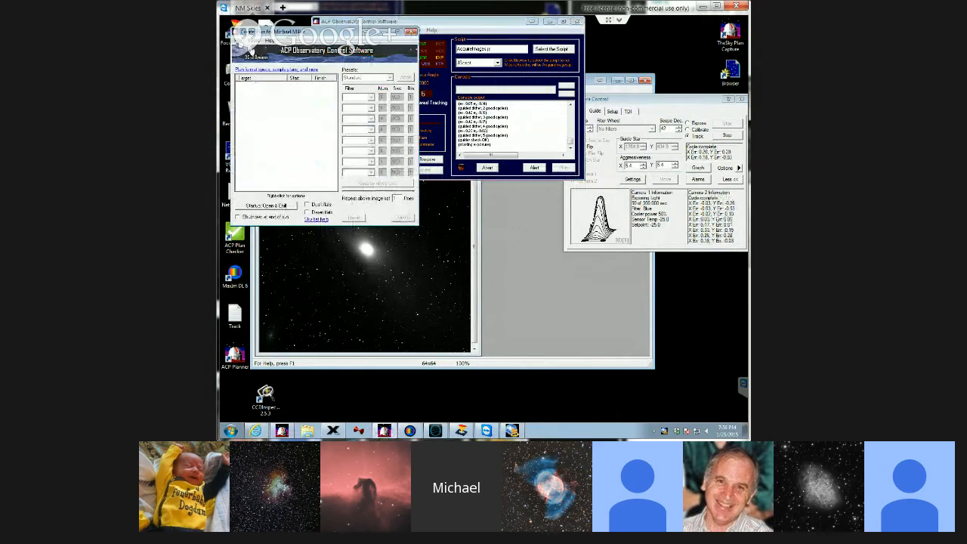
pyautogui.click(240, 40)
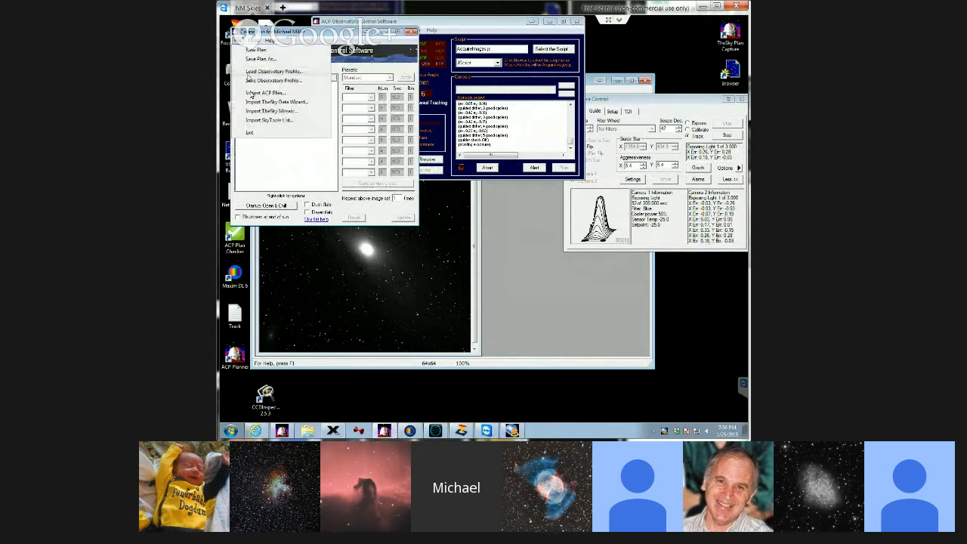
pyautogui.click(252, 93)
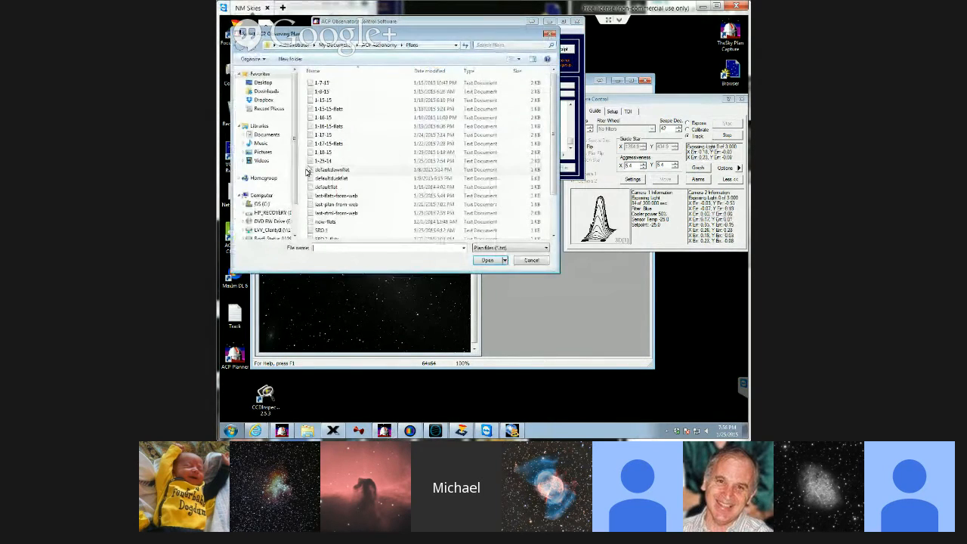
pyautogui.doubleClick(323, 153)
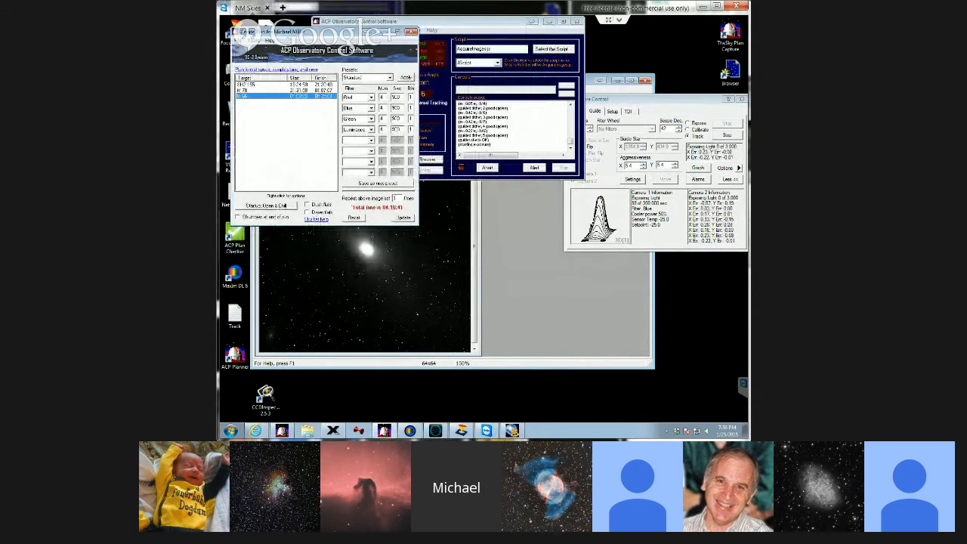
# Step: Save the imported plan as an RTML file, replacing 7-16-14.rtml and accepting the export settings, and close the resulting text file
pyautogui.click(246, 40)
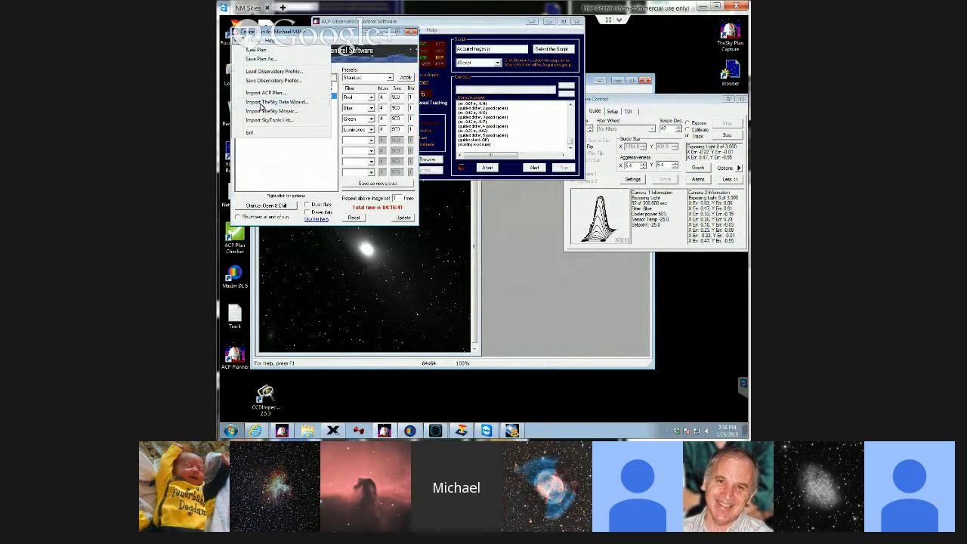
pyautogui.click(261, 59)
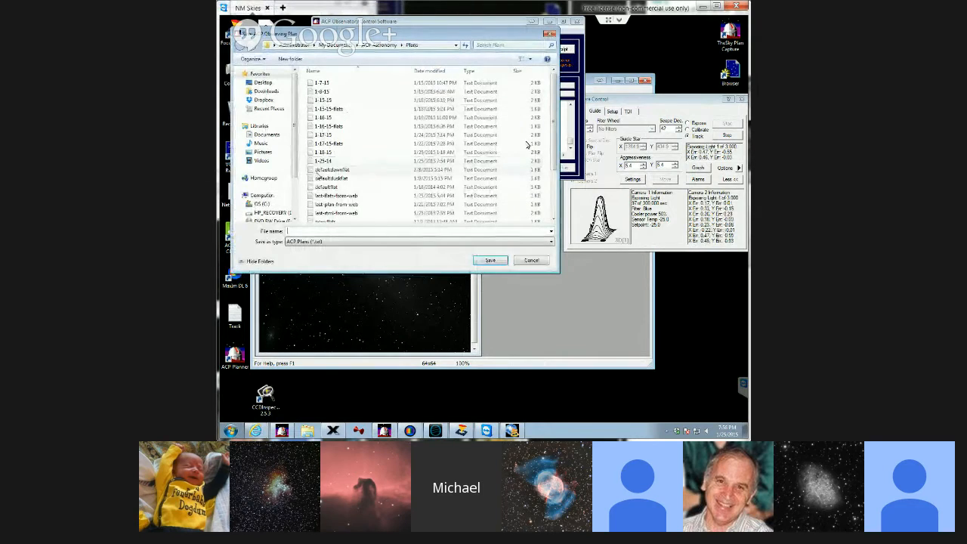
pyautogui.click(364, 241)
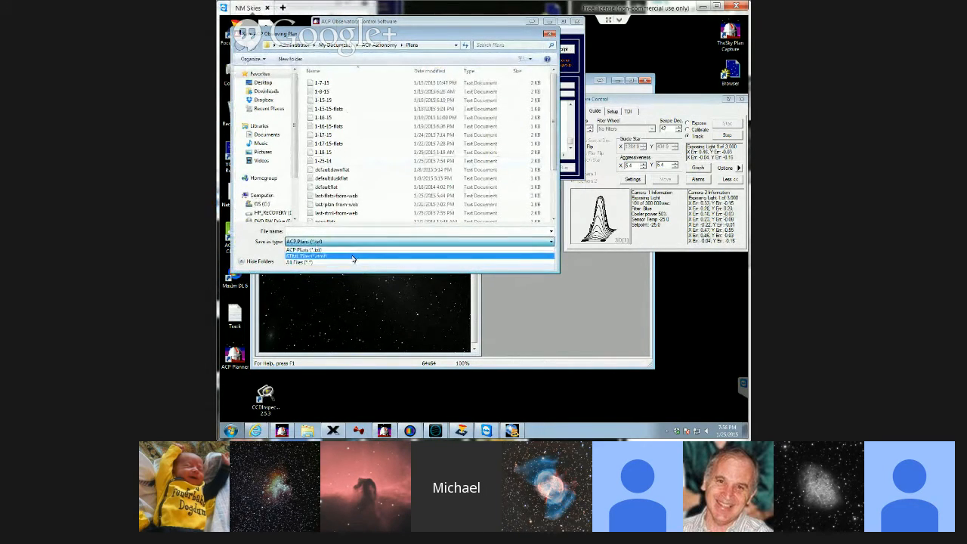
pyautogui.click(354, 256)
pyautogui.click(311, 232)
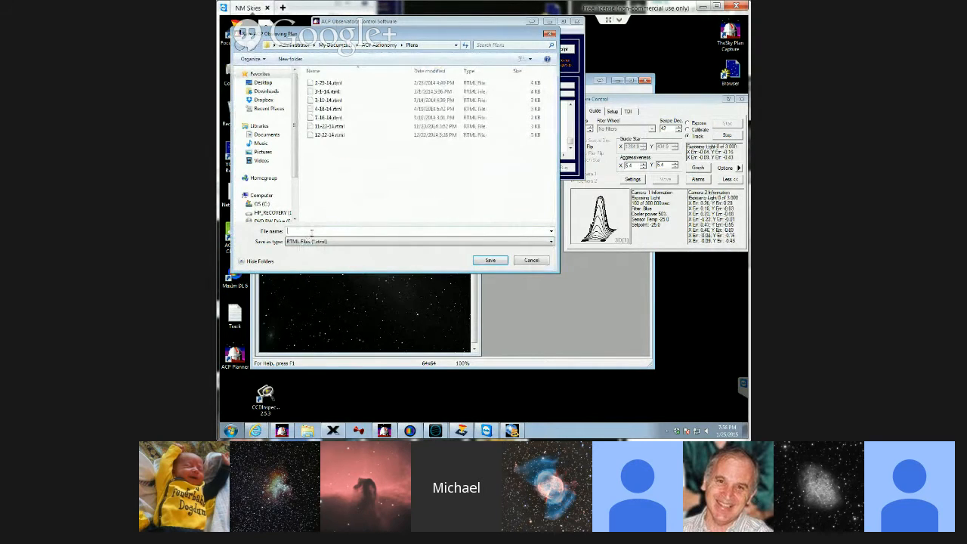
pyautogui.click(332, 118)
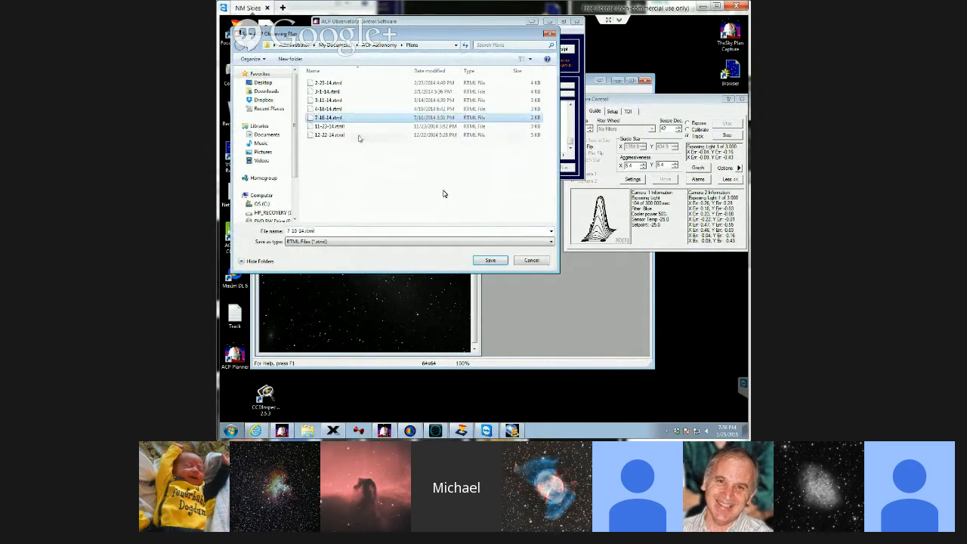
pyautogui.click(490, 261)
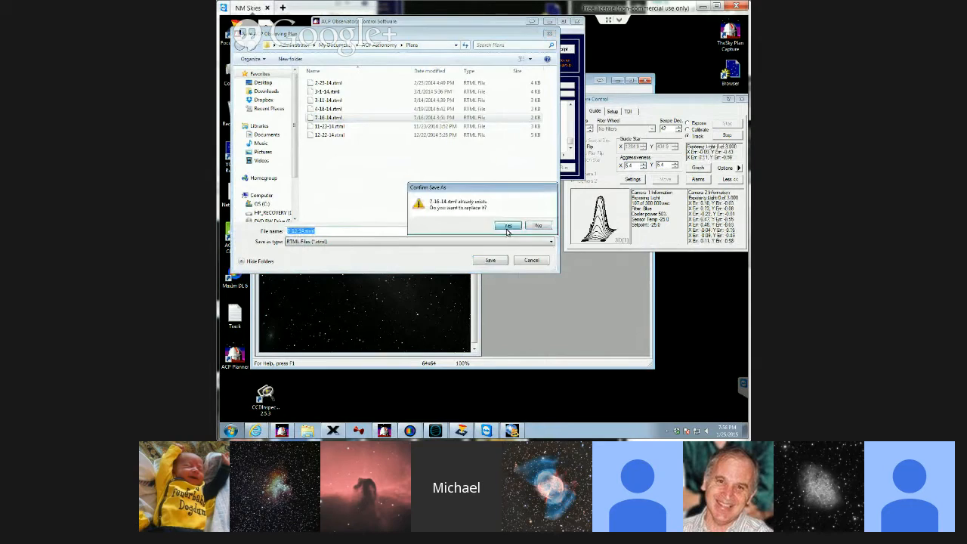
pyautogui.click(506, 227)
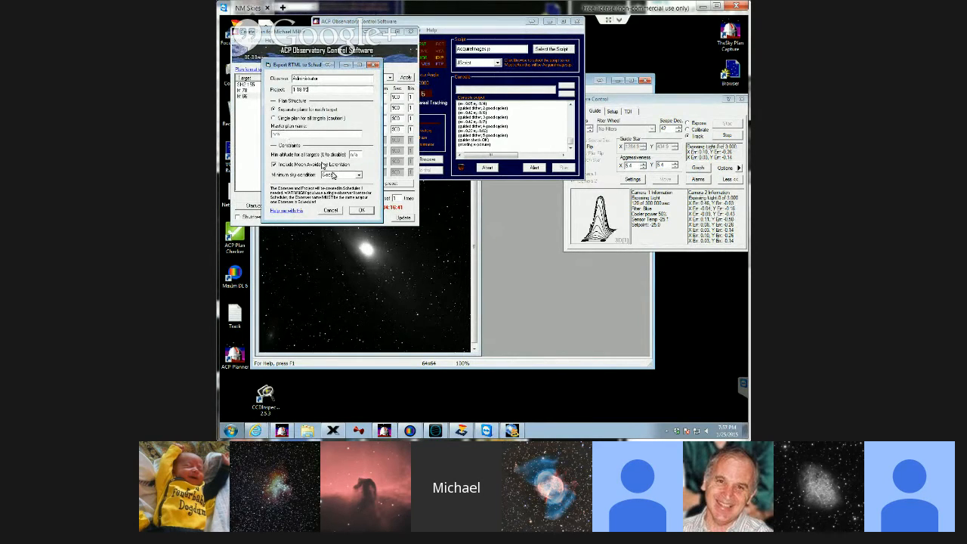
pyautogui.click(361, 210)
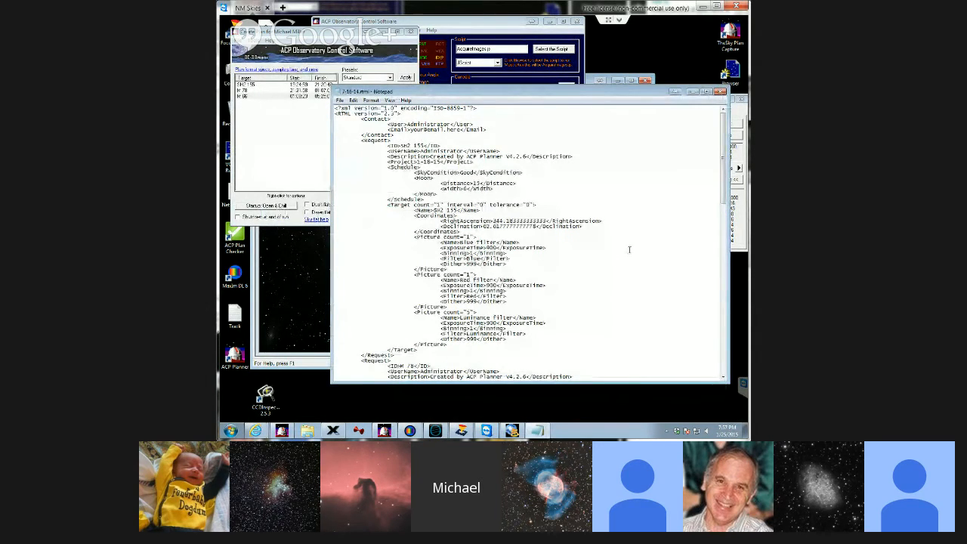
pyautogui.click(720, 92)
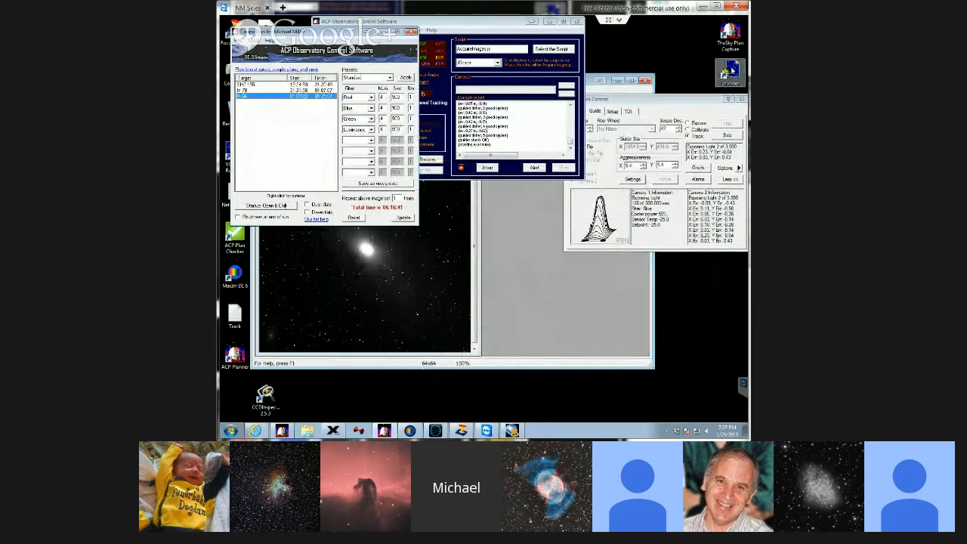
# Step: Switch to the observatory's ACP web page and open the form for uploading an RTML request
pyautogui.moveTo(257, 429)
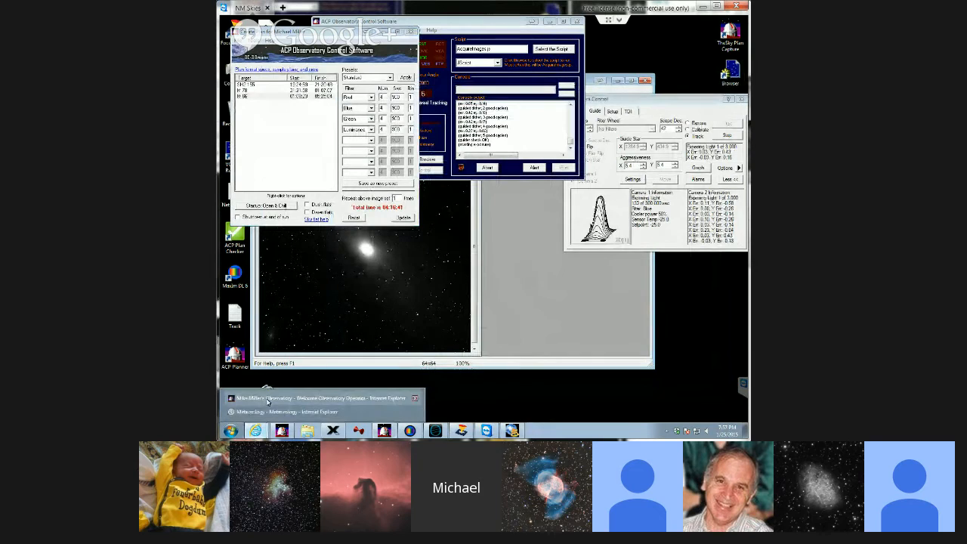
pyautogui.click(317, 398)
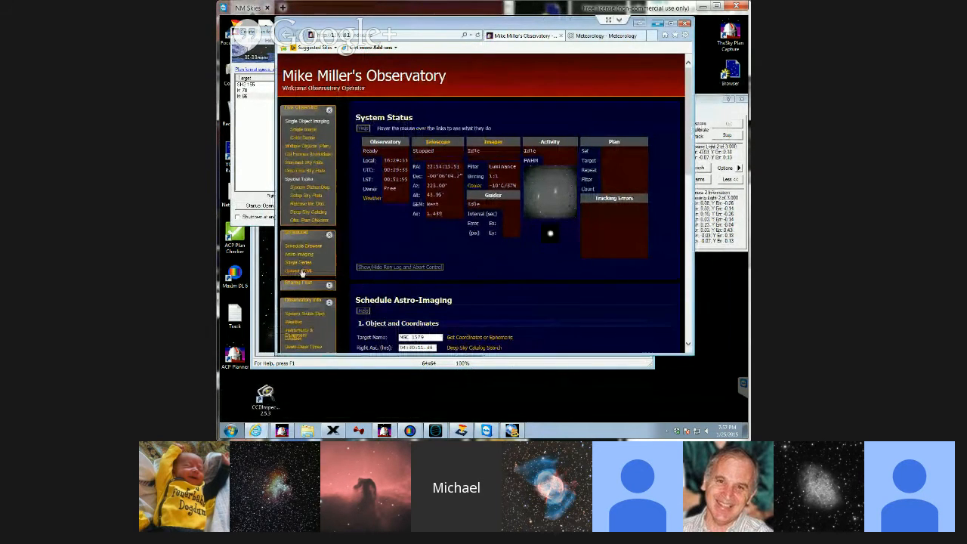
pyautogui.click(301, 272)
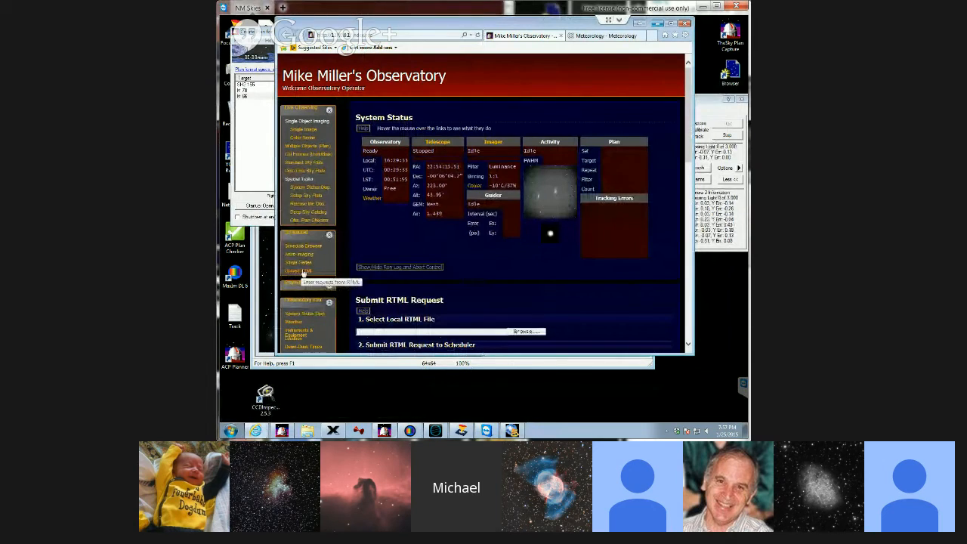
# Step: Choose the saved RTML file from the Plans folder under Documents, ACP Astronomy, and submit it to the Scheduler without immediate enabling
pyautogui.click(528, 331)
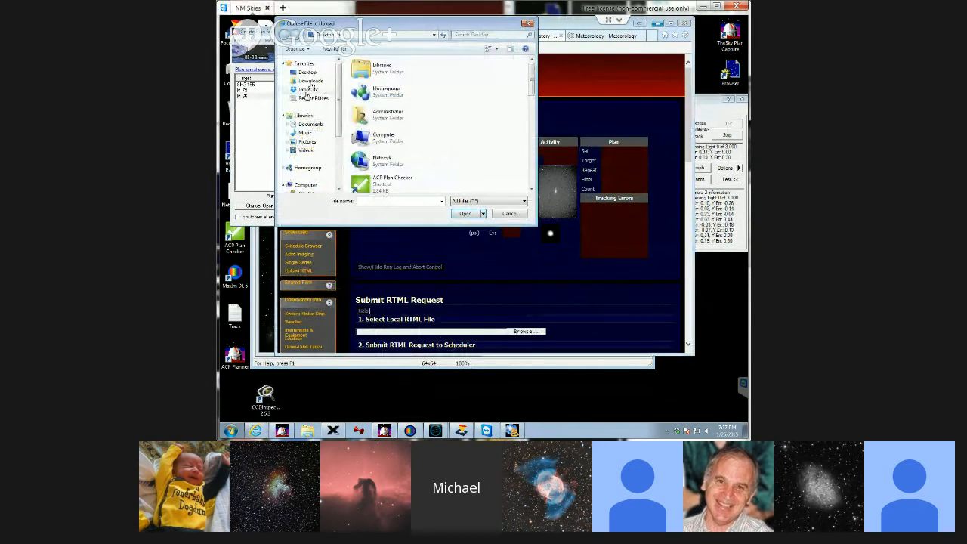
pyautogui.click(305, 125)
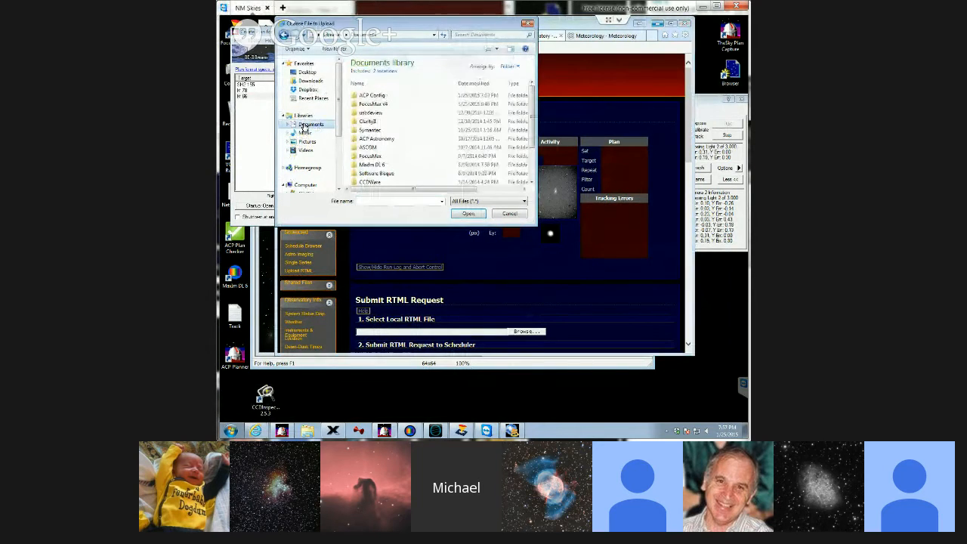
pyautogui.moveTo(531, 110); pyautogui.dragTo(533, 147)
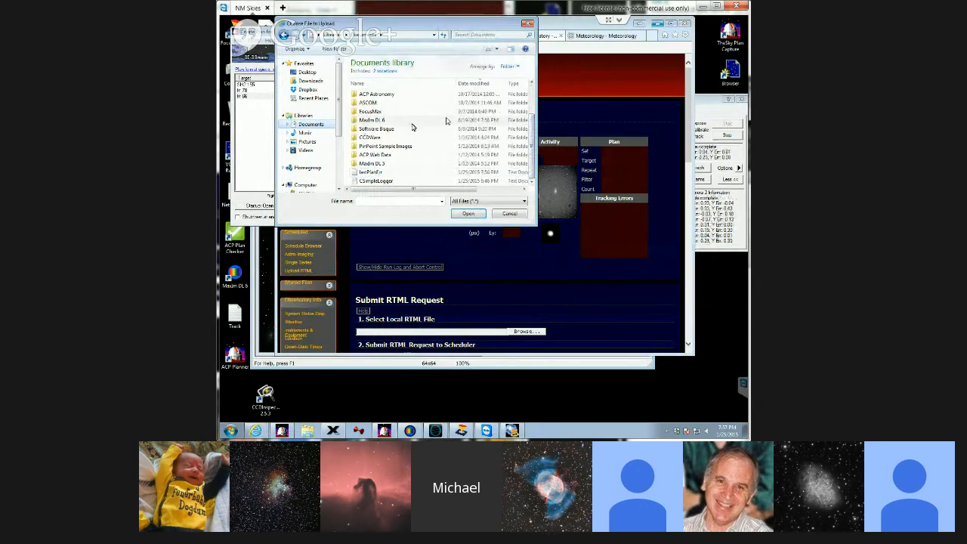
pyautogui.doubleClick(368, 95)
pyautogui.doubleClick(367, 95)
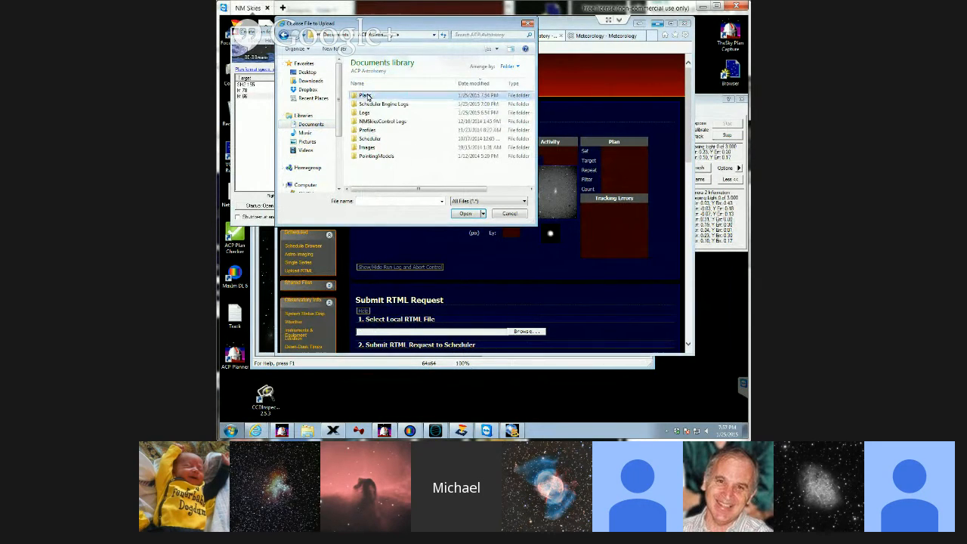
pyautogui.doubleClick(369, 97)
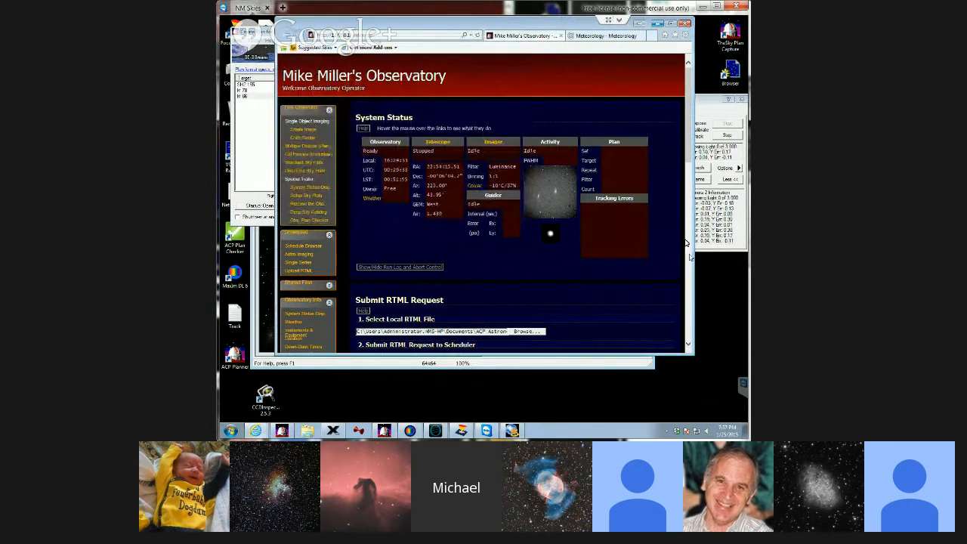
pyautogui.scroll(-4, 402, 181)
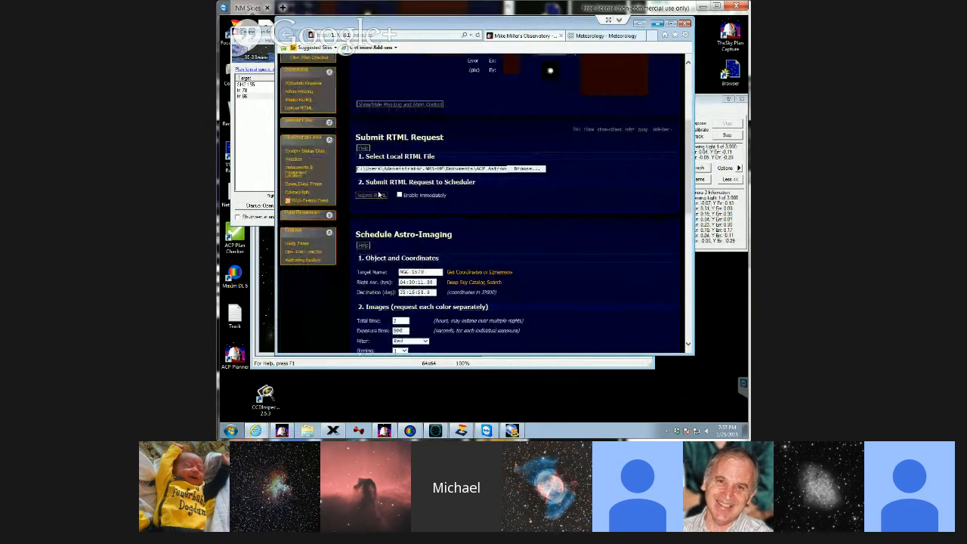
pyautogui.click(378, 196)
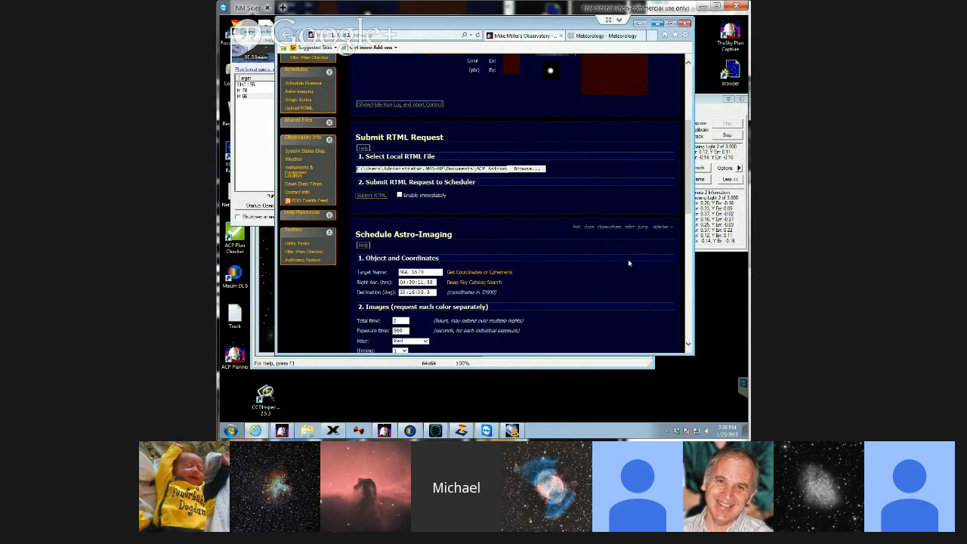
# Step: Look over the Submit RTML Request and Schedule Astro-Imaging forms on the observatory web page, and close the browser window
pyautogui.scroll(3, 628, 259)
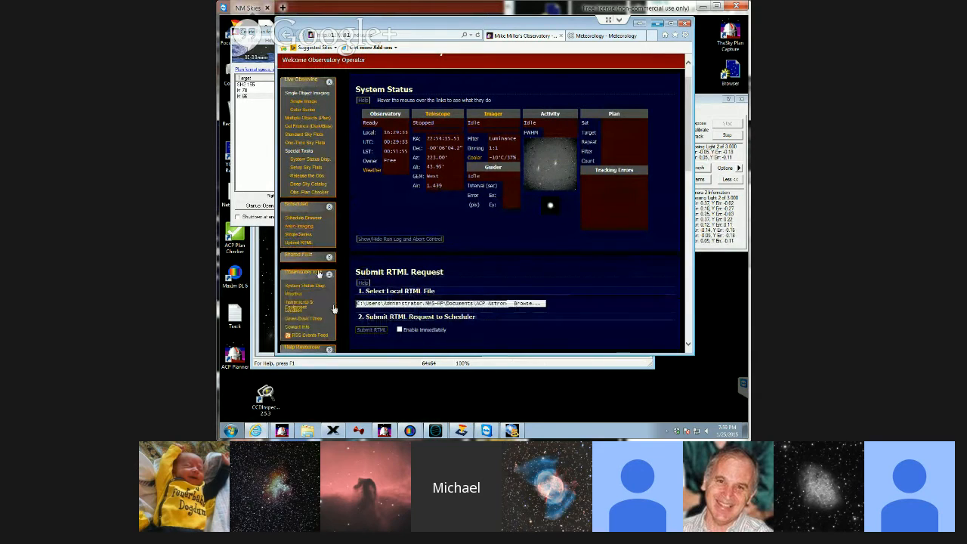
pyautogui.scroll(-3, 572, 282)
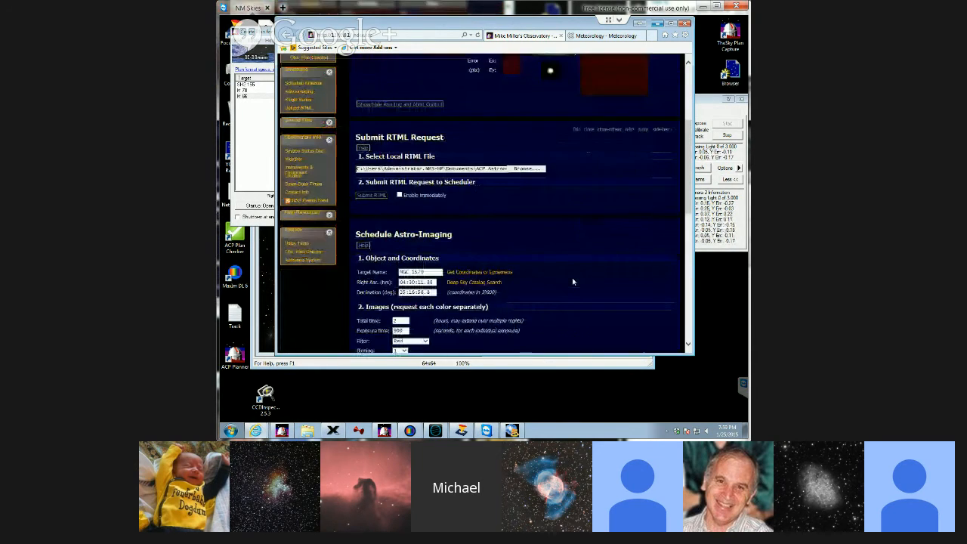
pyautogui.scroll(-4, 572, 281)
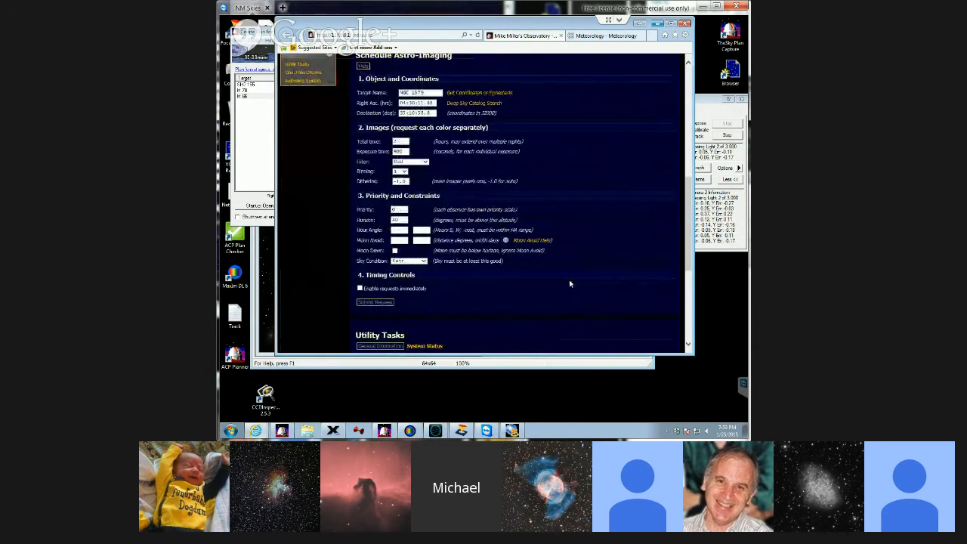
pyautogui.scroll(8, 570, 284)
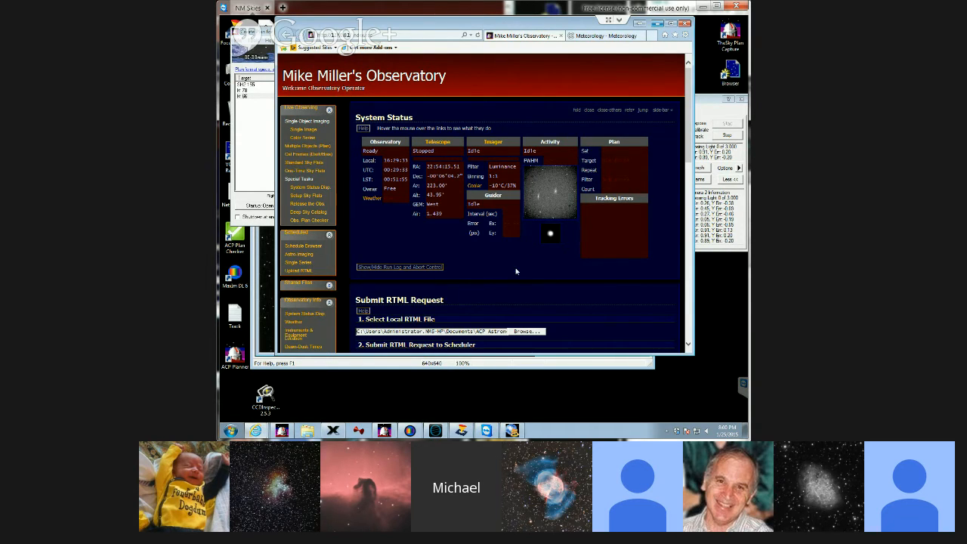
pyautogui.click(684, 24)
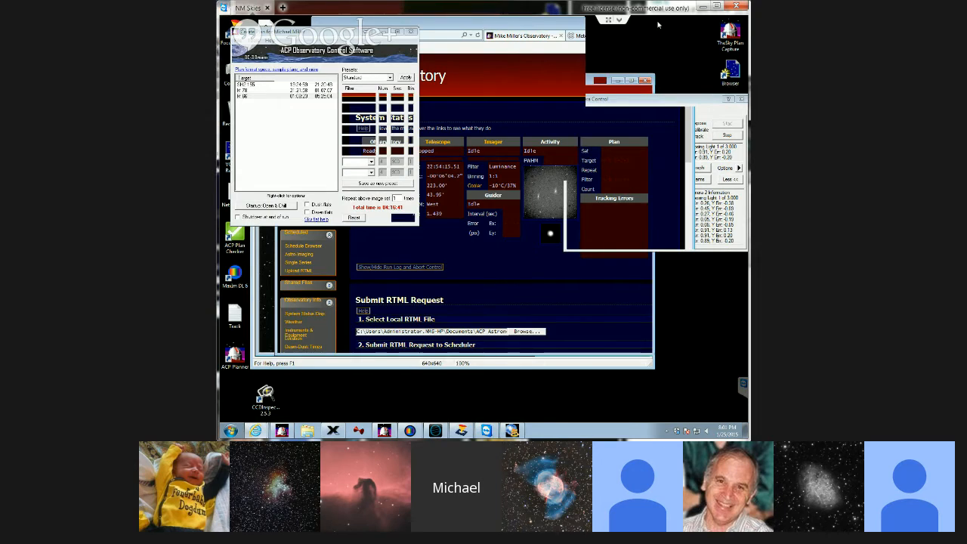